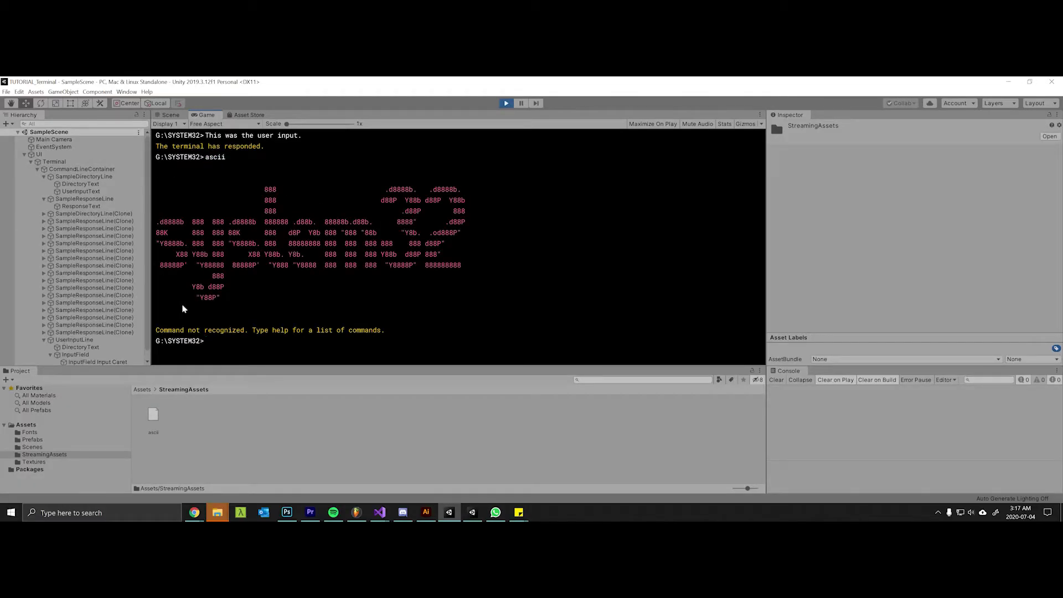
# Run the ascii command three times in the Play-mode terminal to check its ASCII art output.
pyautogui.write('ascii')
pyautogui.press('Return')
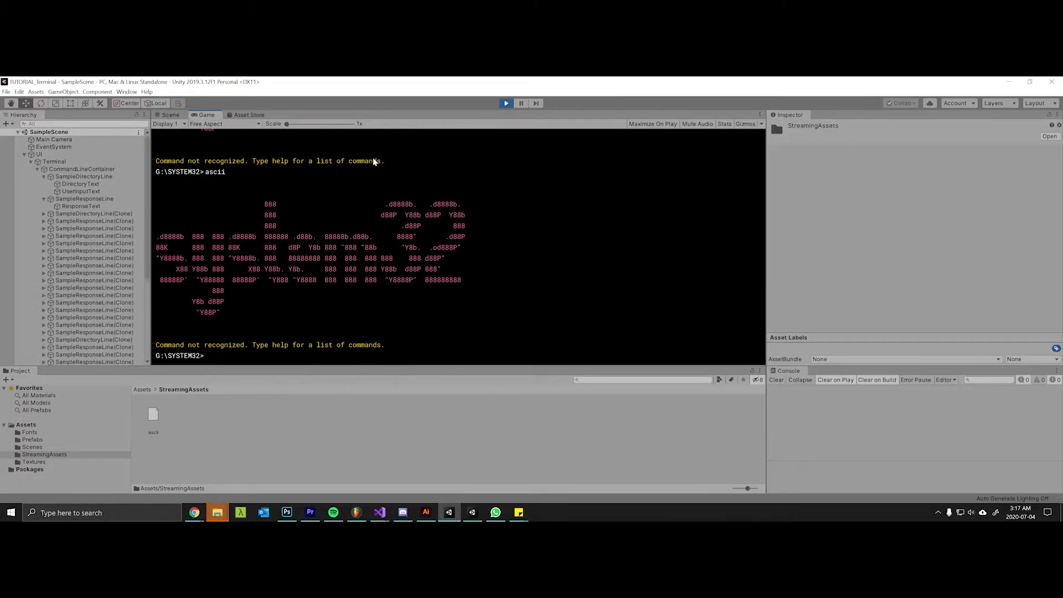
pyautogui.write('ascii')
pyautogui.press('Return')
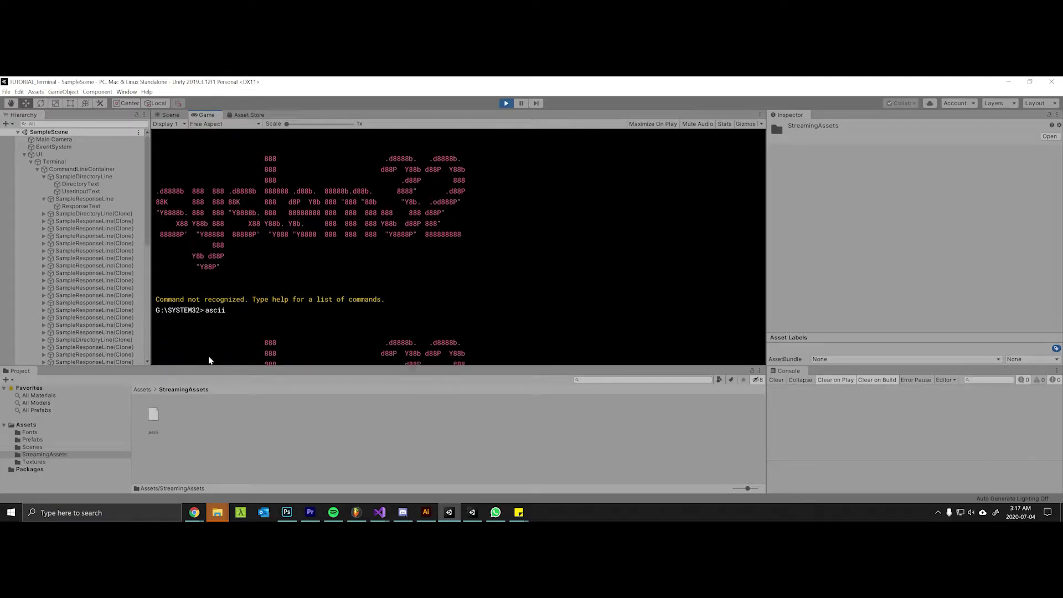
pyautogui.scroll(1, 339, 253)
pyautogui.scroll(-1, 233, 346)
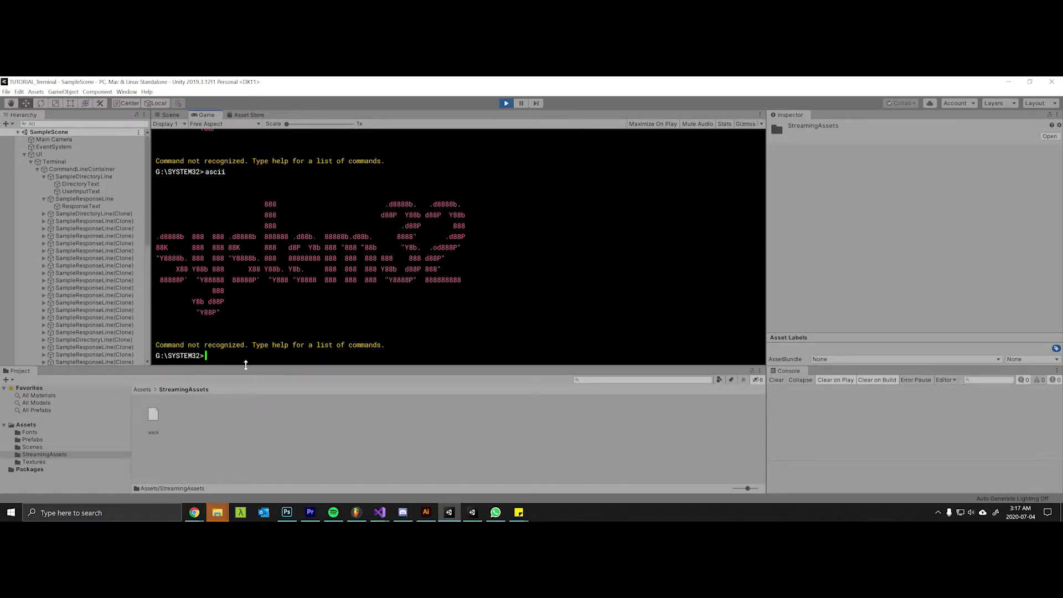
# Run help, boop, then ascii again to check the terminal's responses.
pyautogui.write('ascii')
pyautogui.press('Return')
pyautogui.write('help')
pyautogui.press('Return')
pyautogui.write('boop')
pyautogui.press('Return')
pyautogui.write('ascii')
pyautogui.press('Return')
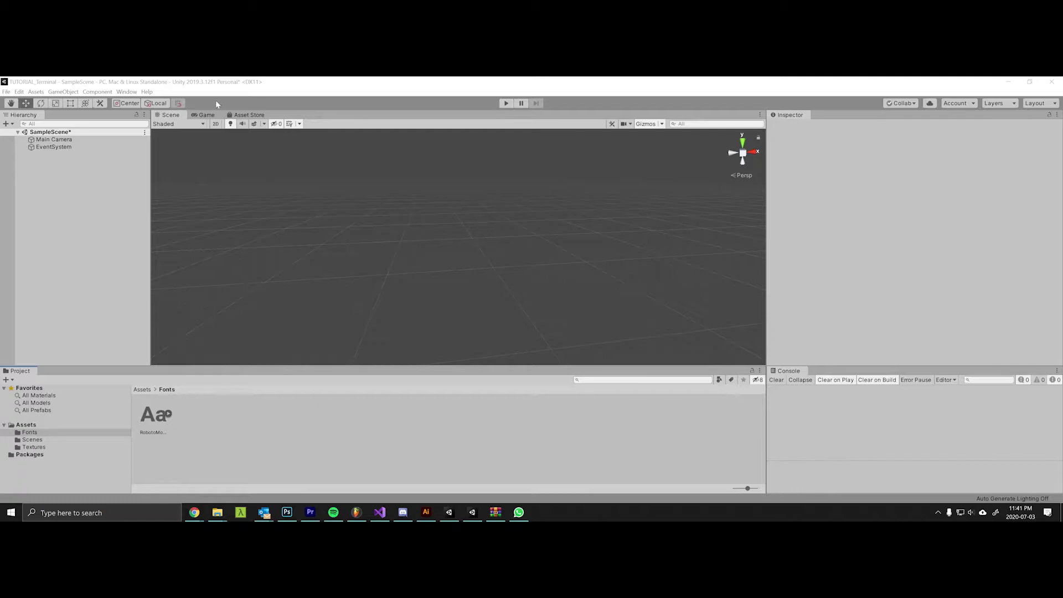
# Inspect the WhiteSquare texture in Assets/Textures and the RobotoMono font in Fonts.
pyautogui.click(26, 424)
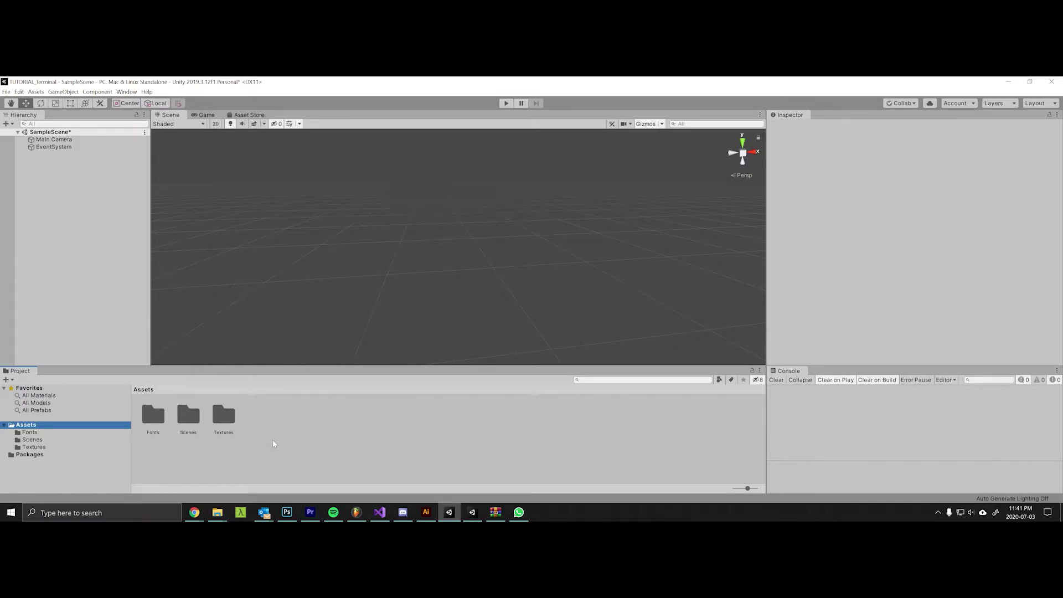
pyautogui.doubleClick(224, 418)
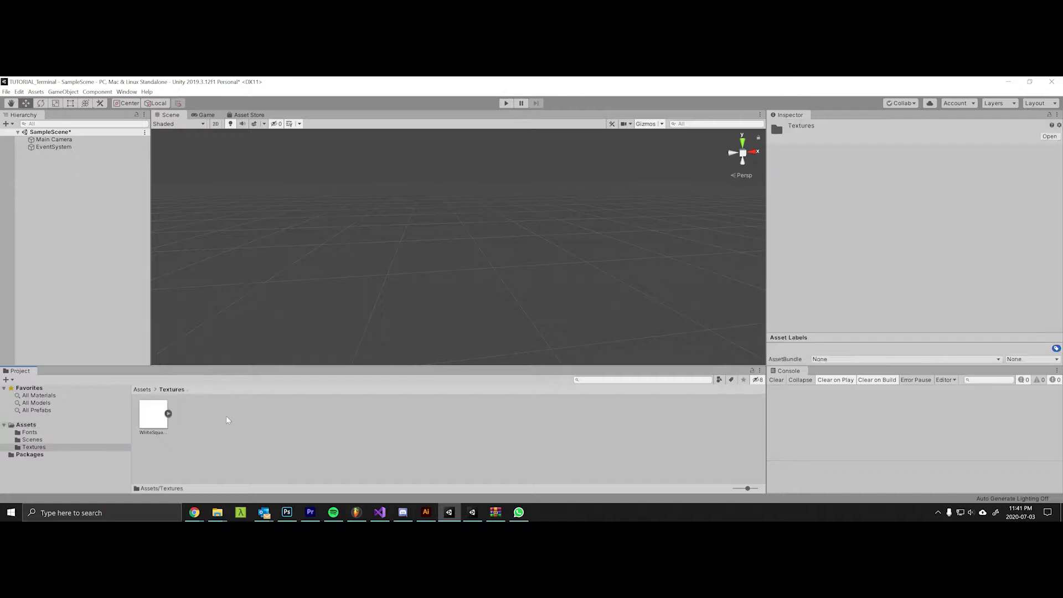
pyautogui.click(154, 413)
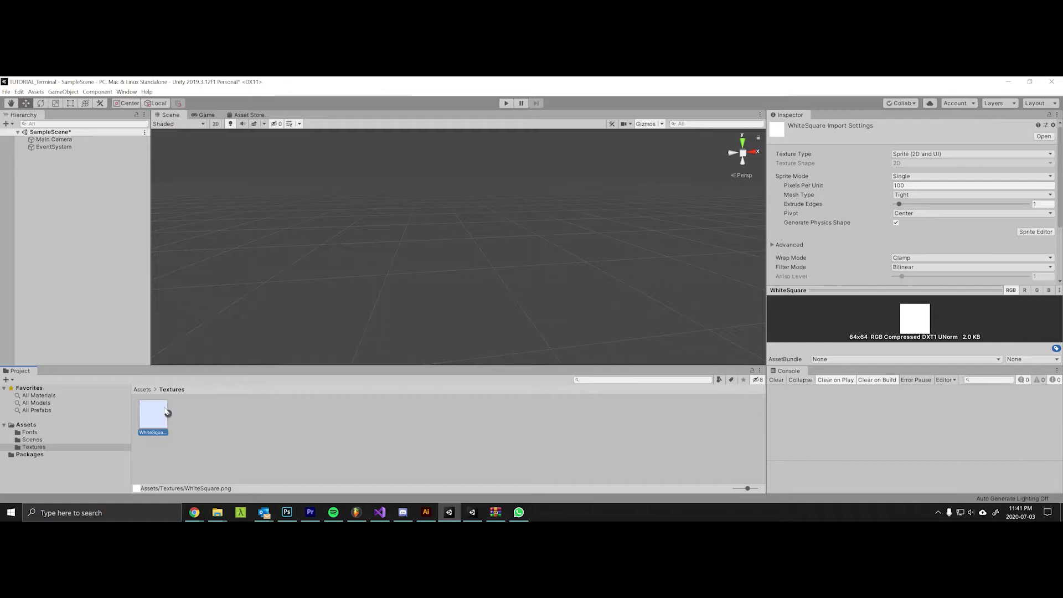
pyautogui.click(33, 432)
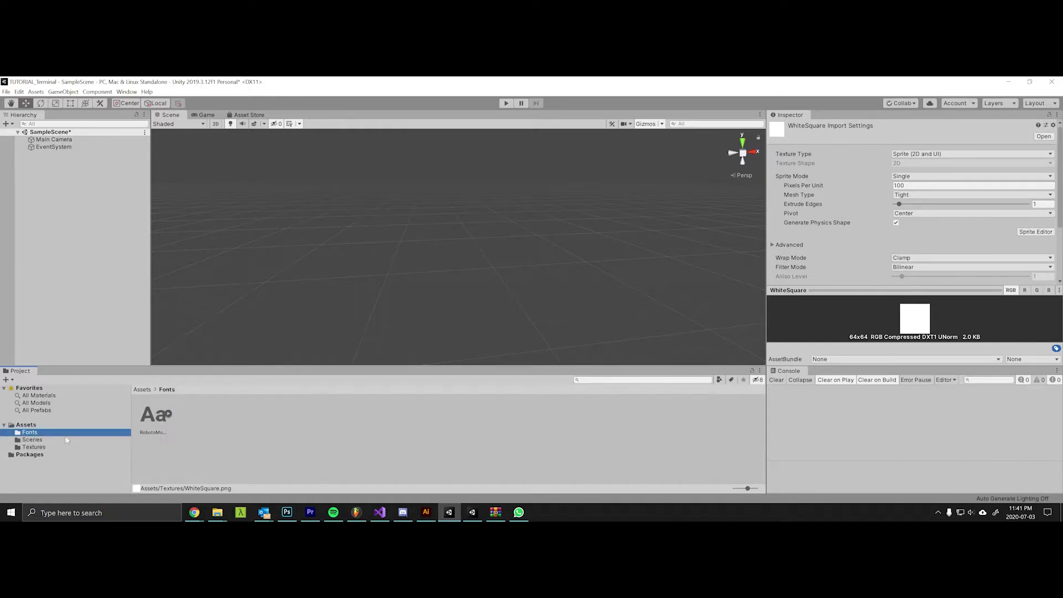
pyautogui.click(155, 415)
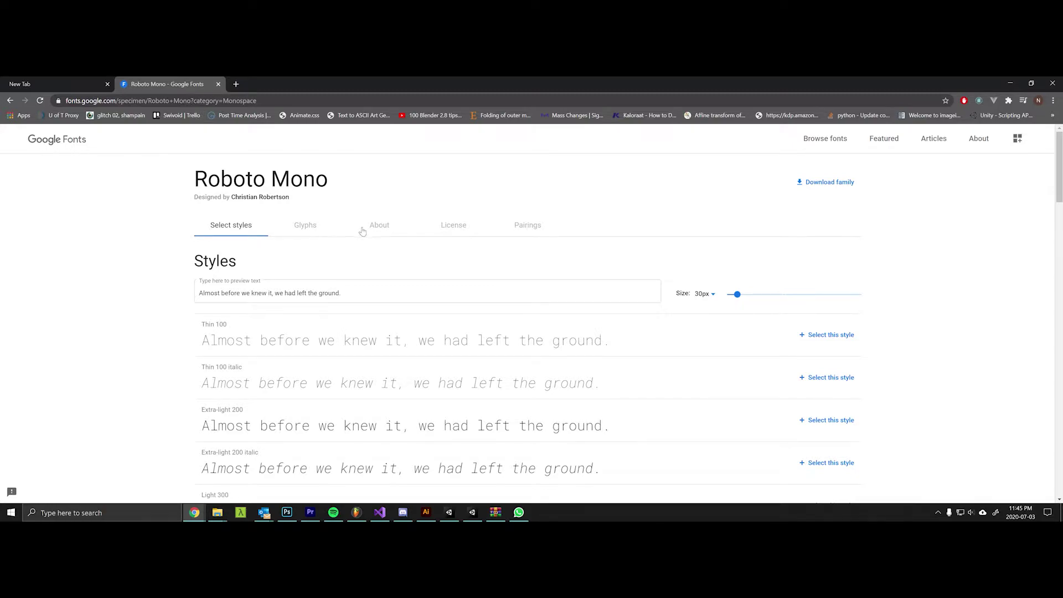
# Reopen the Roboto Mono page from Google Fonts' Monospace category listing.
pyautogui.click(58, 142)
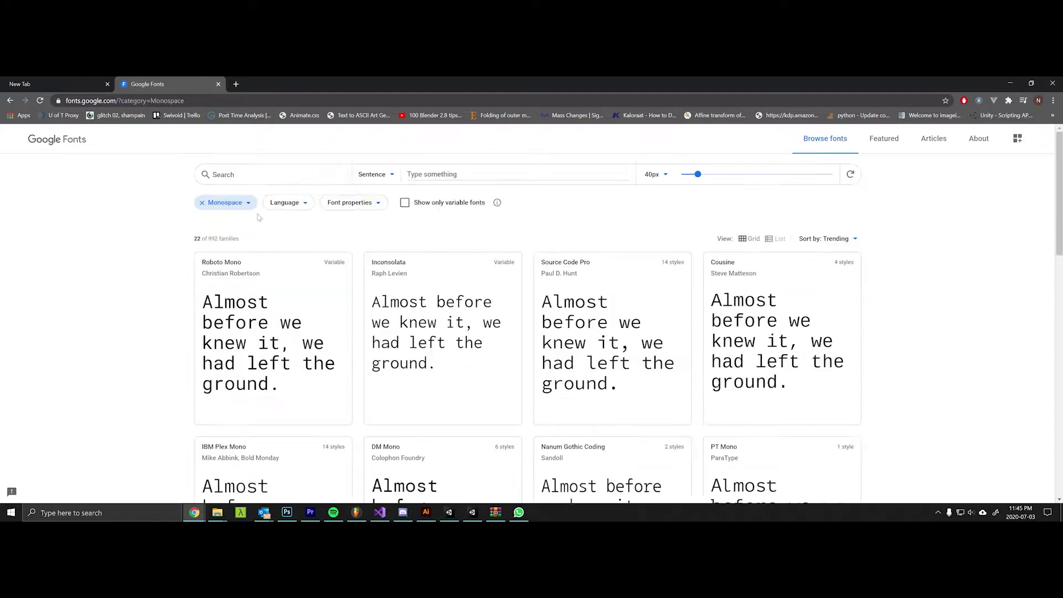
pyautogui.click(250, 204)
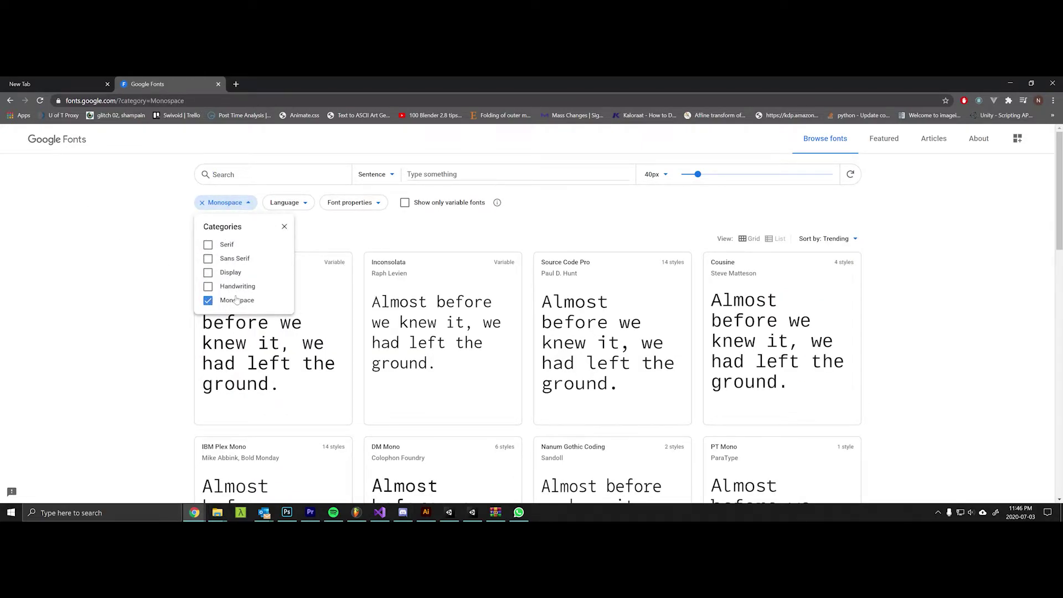
pyautogui.click(137, 283)
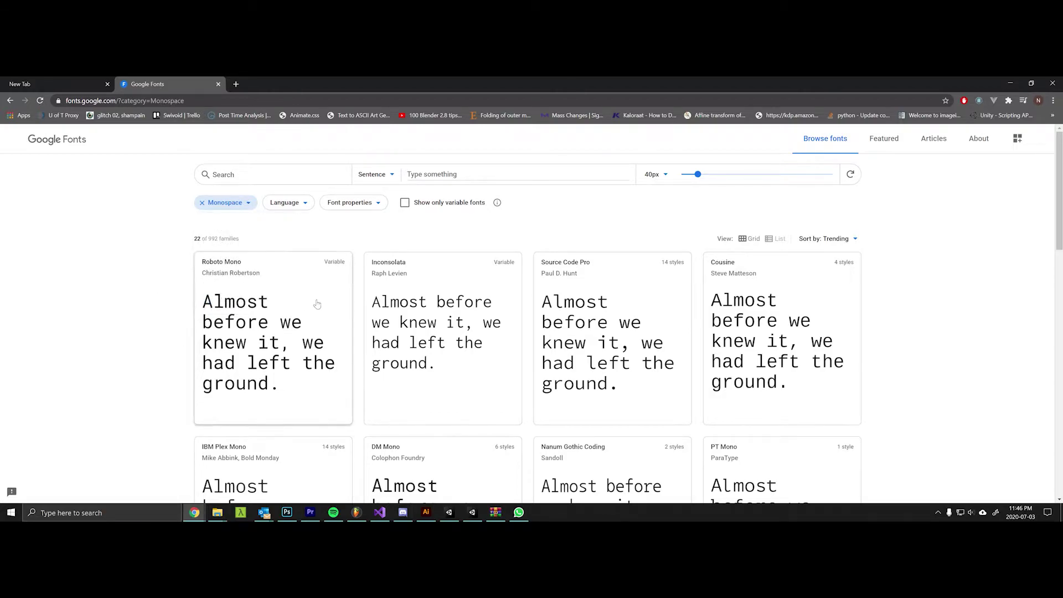
pyautogui.click(265, 329)
pyautogui.scroll(-5, 300, 317)
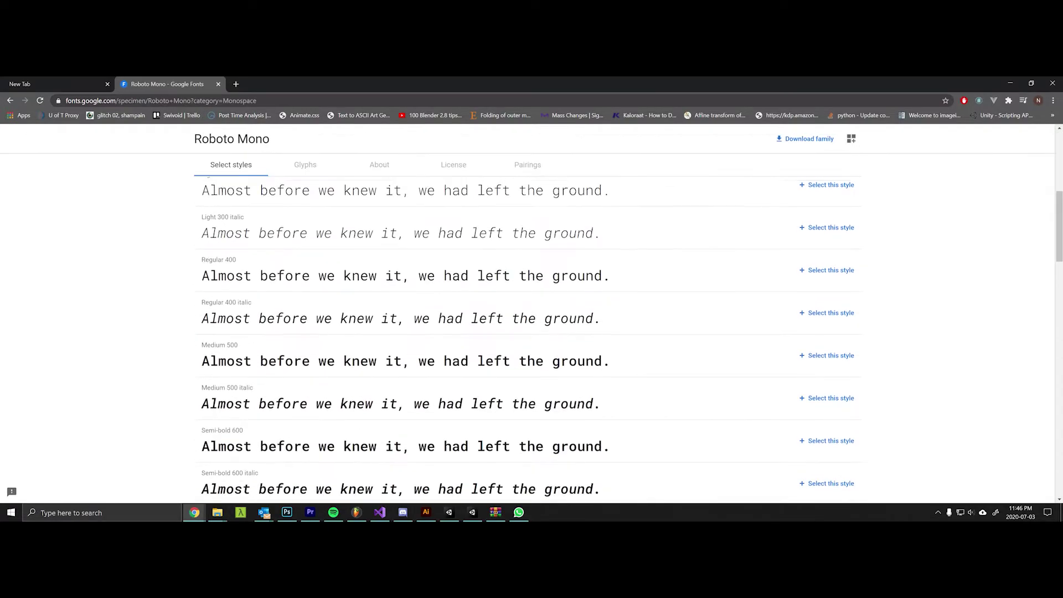
pyautogui.scroll(6, 297, 316)
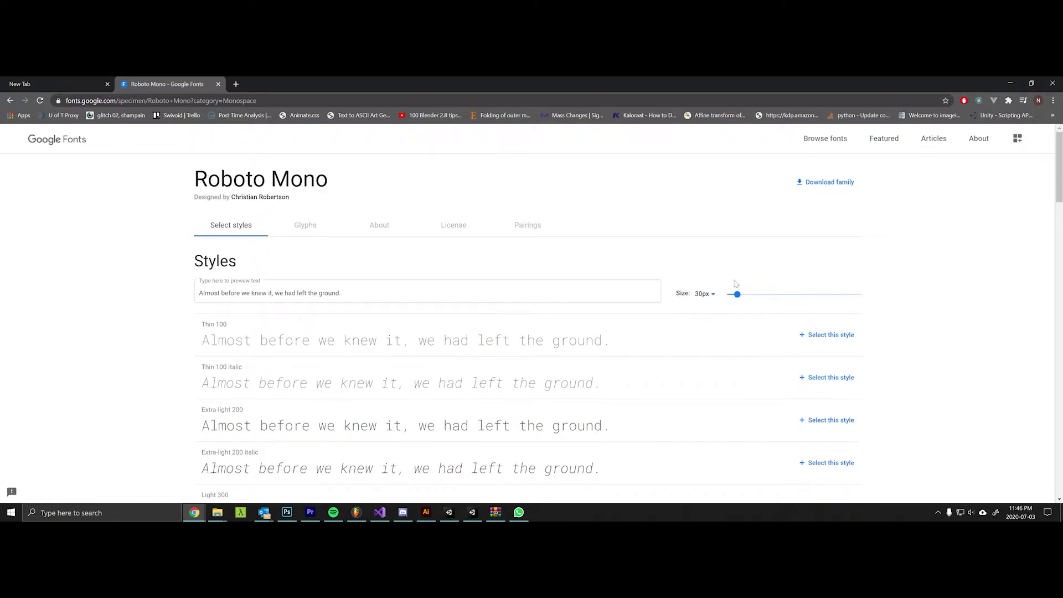
# Back in Unity, add a Canvas to the scene and name it UI.
pyautogui.click(1013, 84)
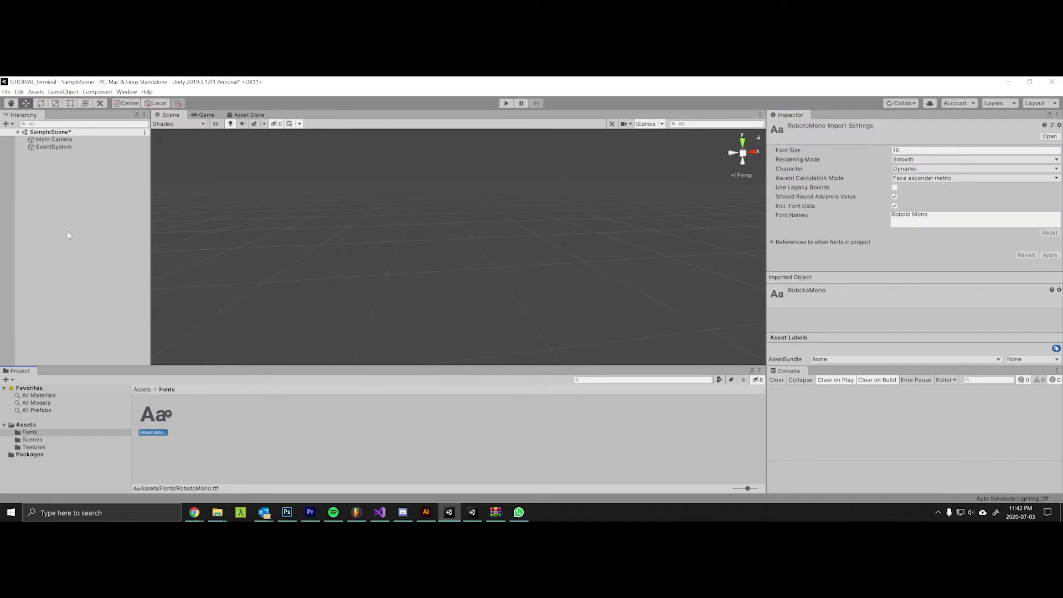
pyautogui.rightClick(71, 194)
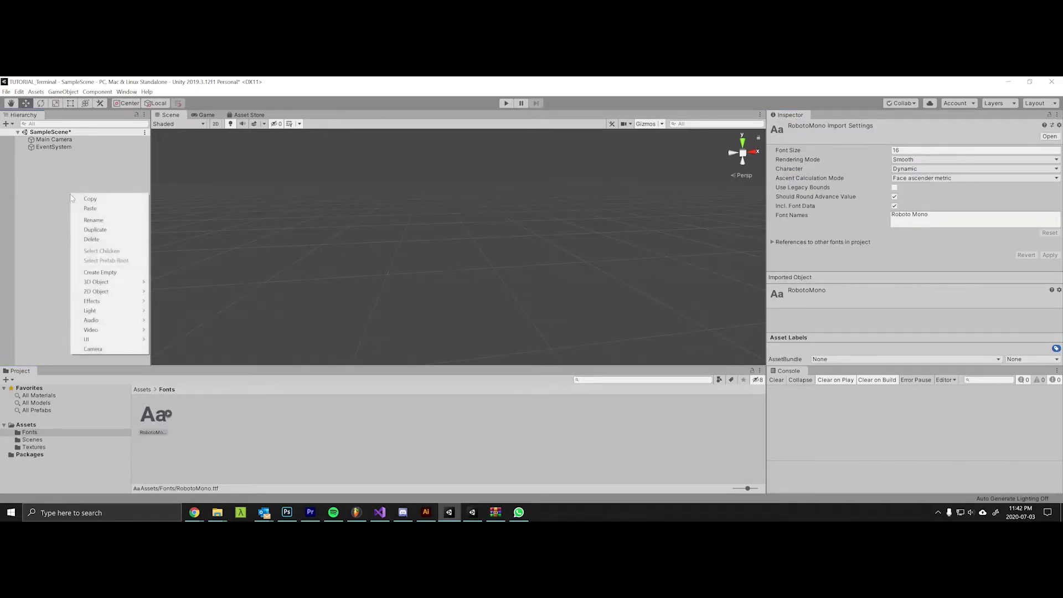
pyautogui.moveTo(111, 339)
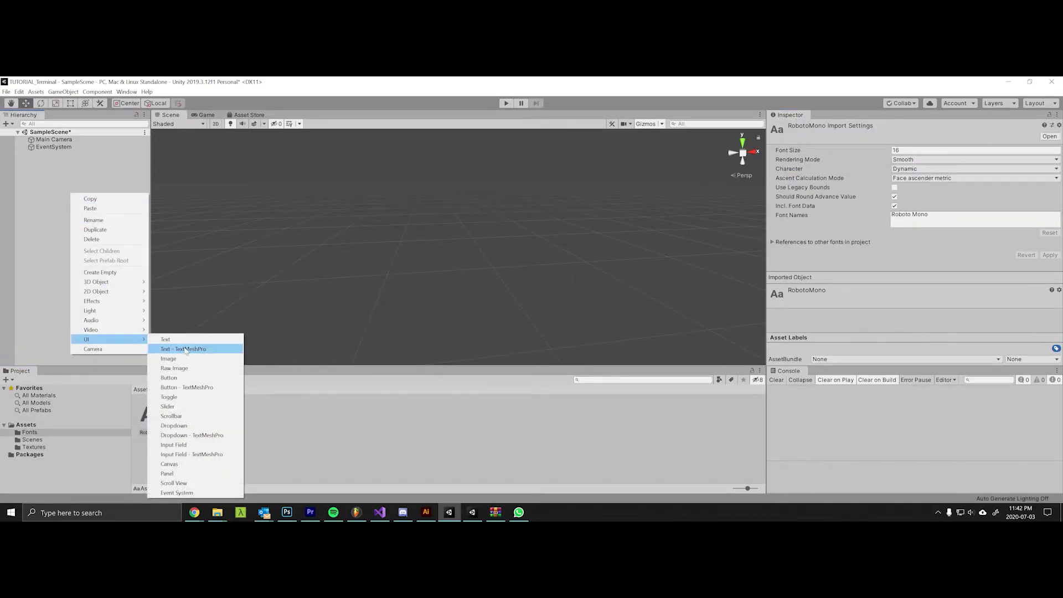
pyautogui.click(185, 465)
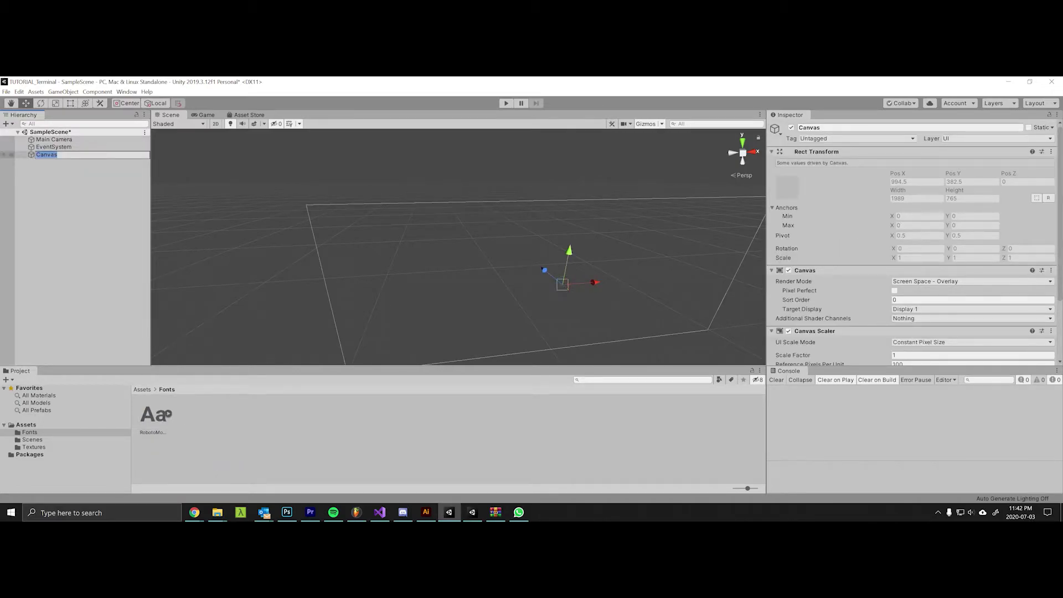
pyautogui.write('UI')
pyautogui.press('Return')
# Add a Panel inside the UI canvas and name it Terminal.
pyautogui.rightClick(52, 160)
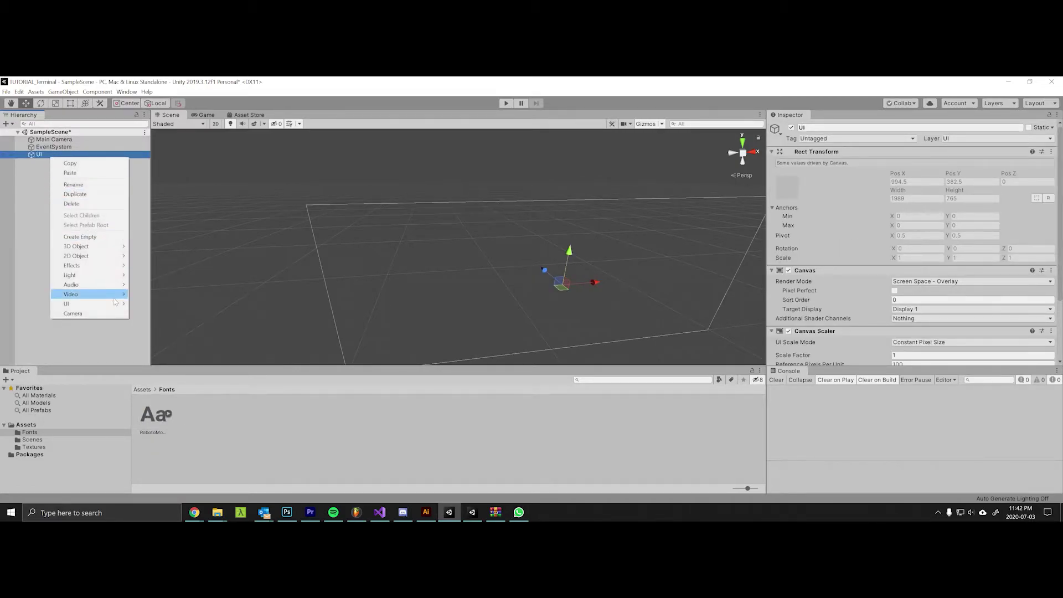
pyautogui.moveTo(72, 303)
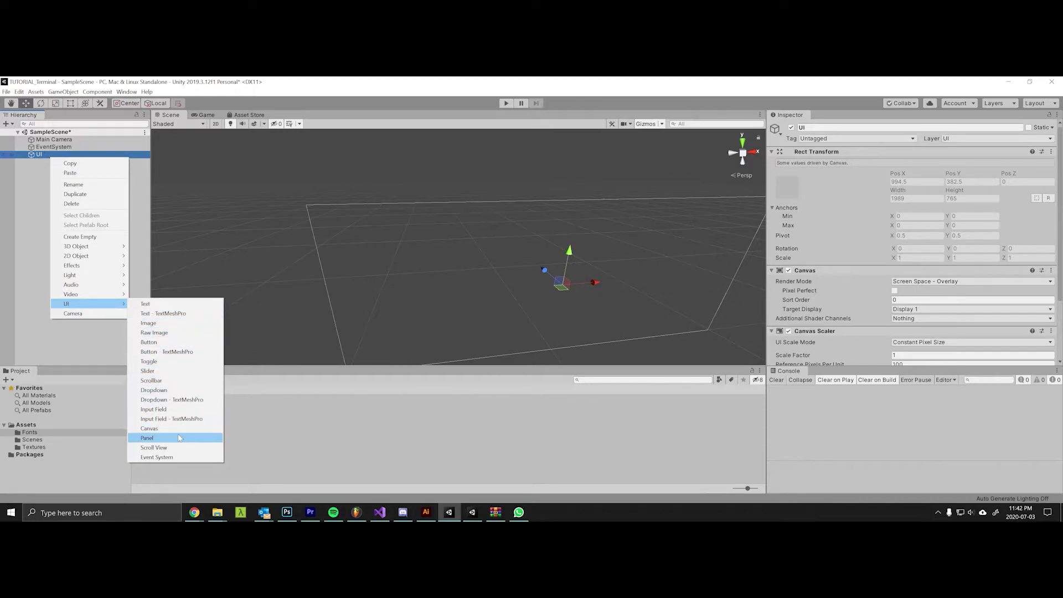
pyautogui.click(148, 437)
pyautogui.write('T')
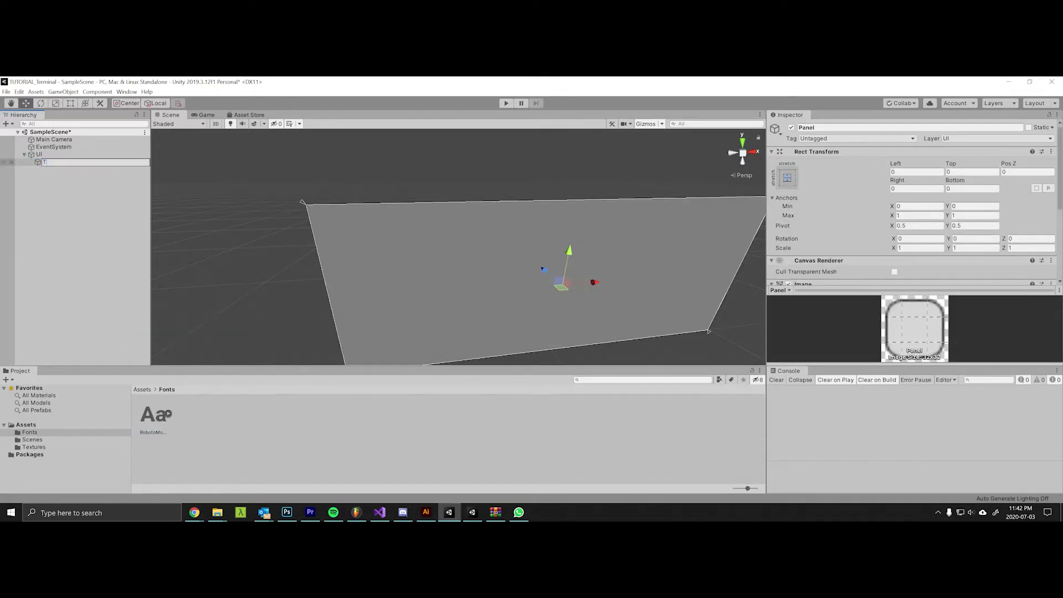
pyautogui.write('erminal')
pyautogui.press('Return')
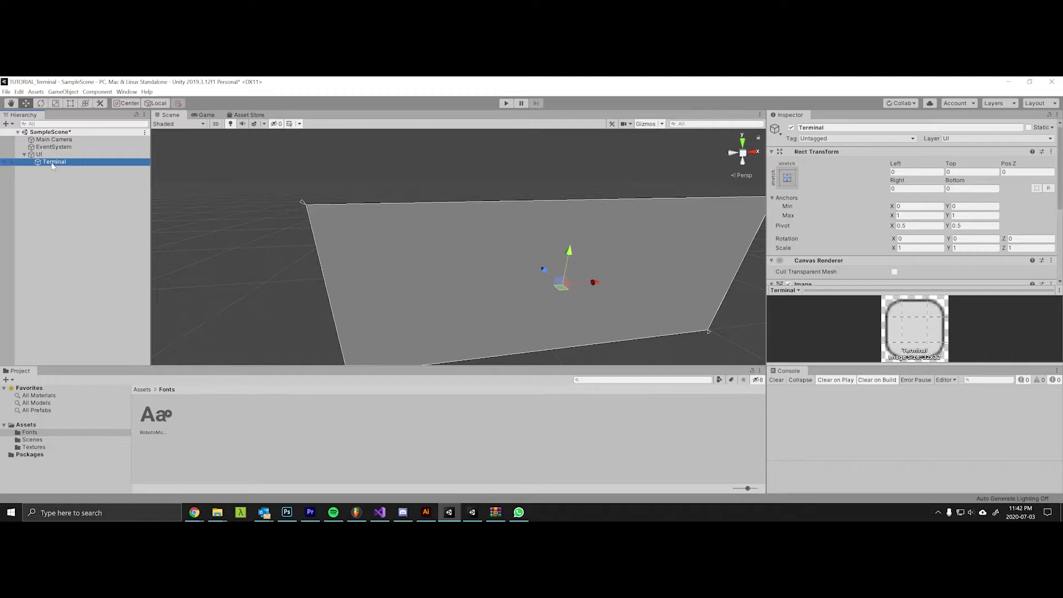
# Confirm WhiteSquare's Texture Type is Sprite (2D and UI), then bring up Terminal's Image component.
pyautogui.click(33, 446)
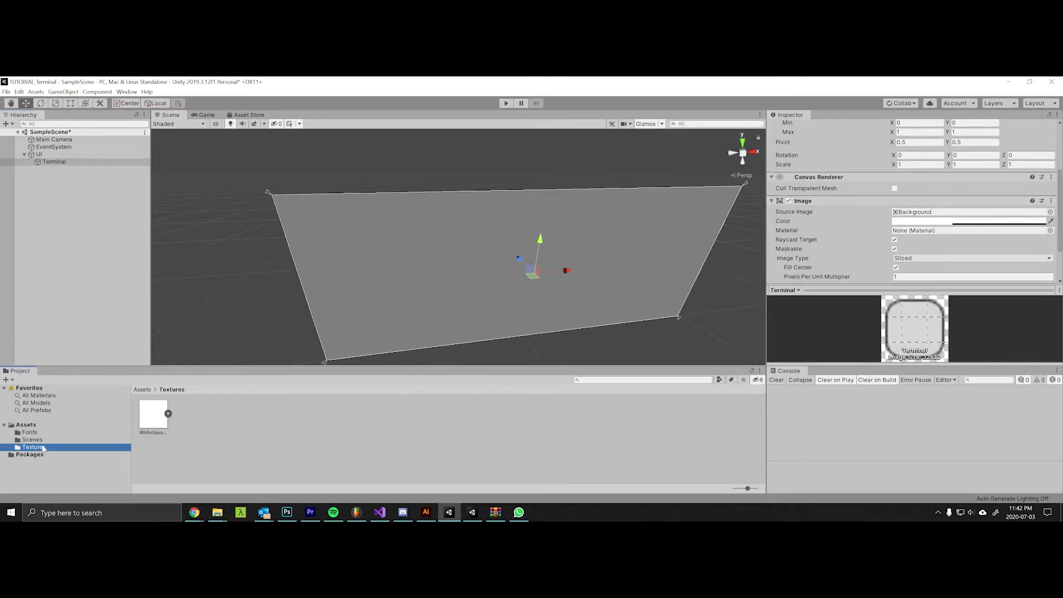
pyautogui.click(158, 422)
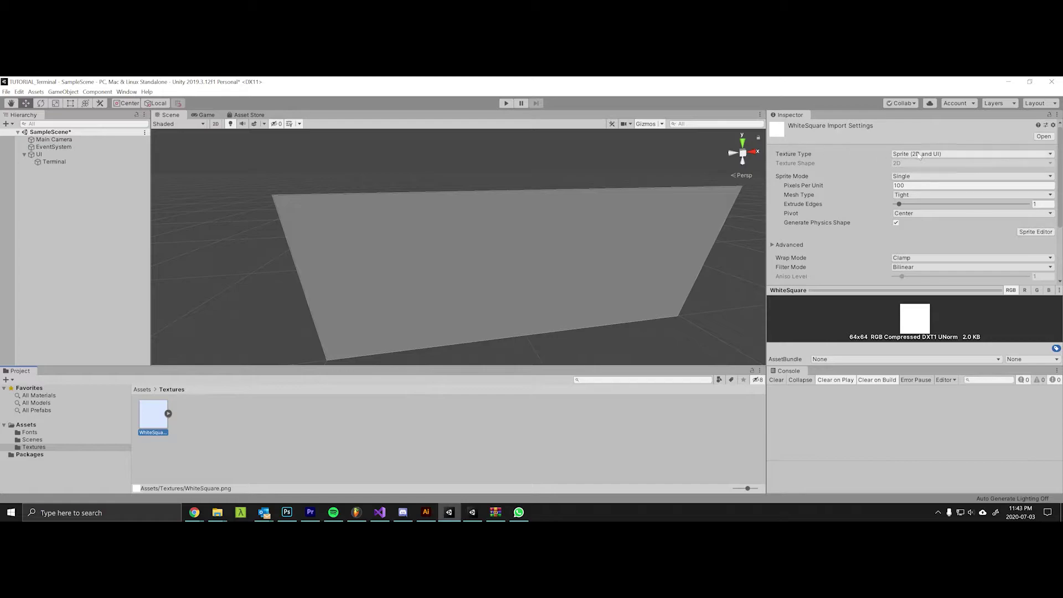
pyautogui.click(944, 155)
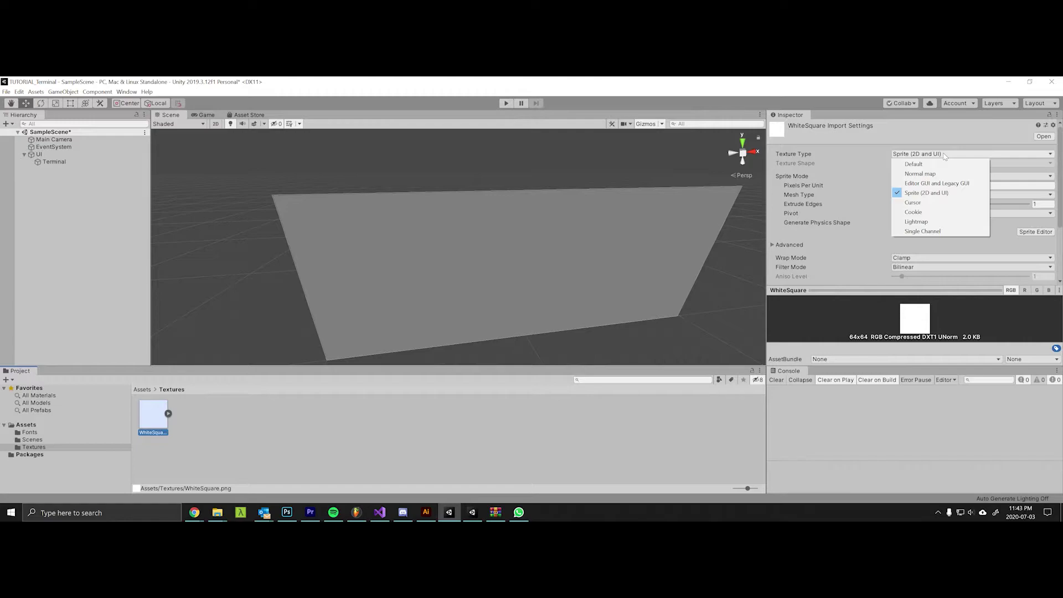
pyautogui.click(944, 157)
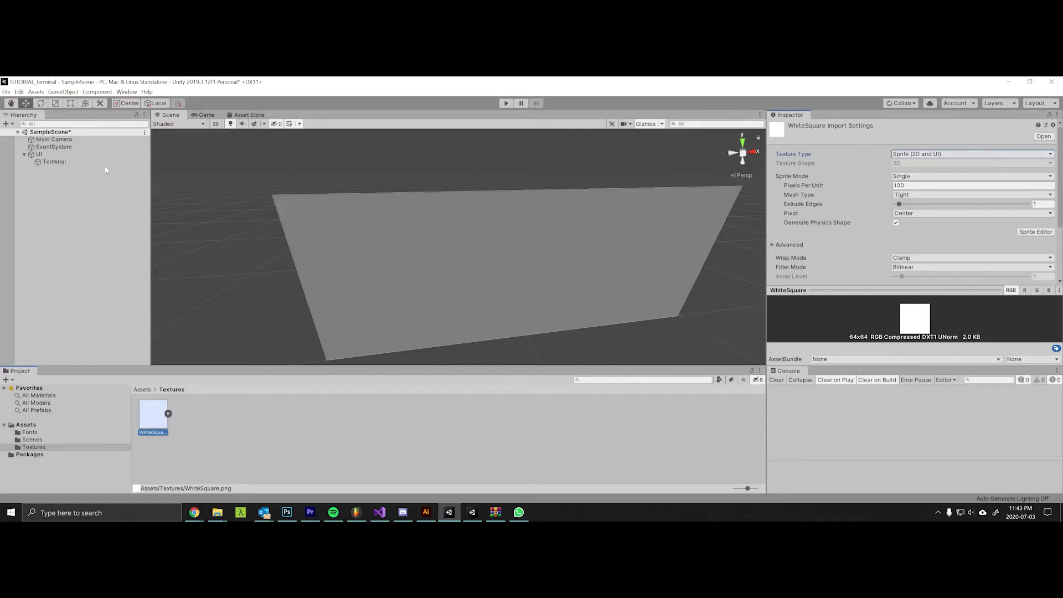
pyautogui.click(84, 162)
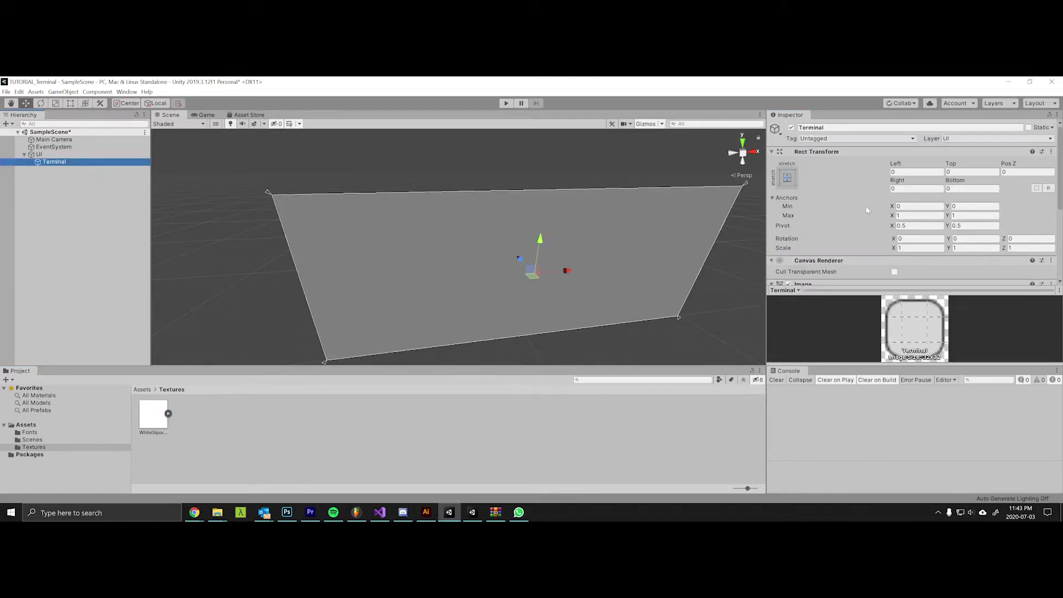
pyautogui.scroll(-5, 868, 205)
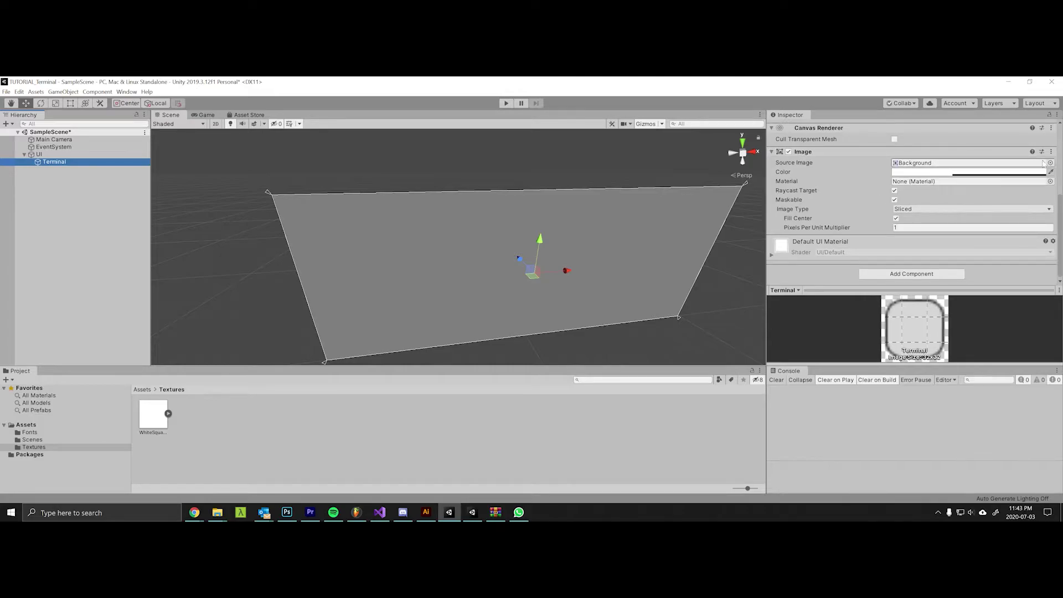
# Give the Terminal panel the WhiteSquare source image in fully opaque black.
pyautogui.click(1050, 163)
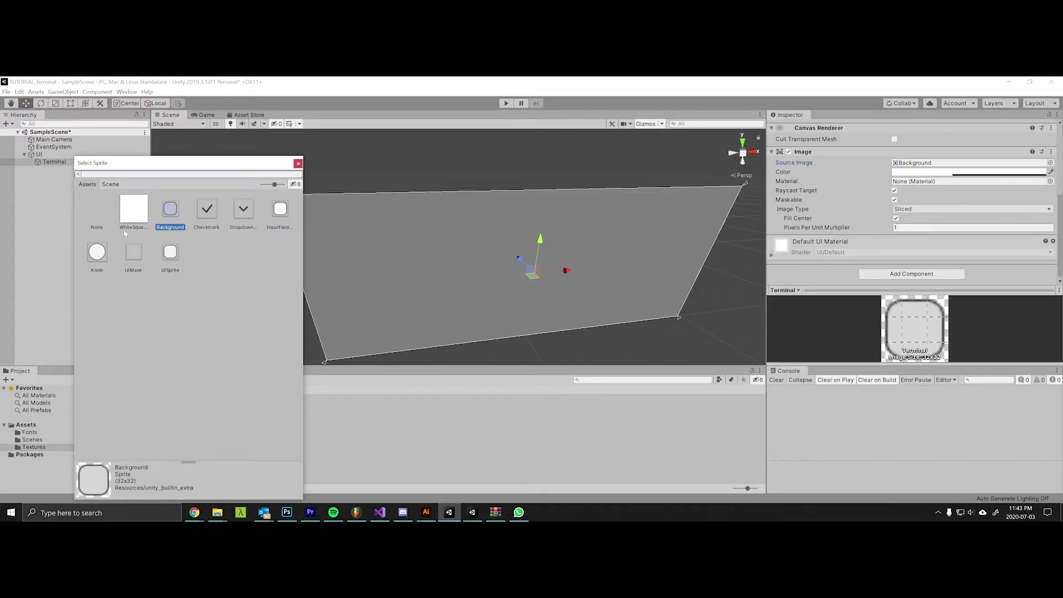
pyautogui.doubleClick(134, 209)
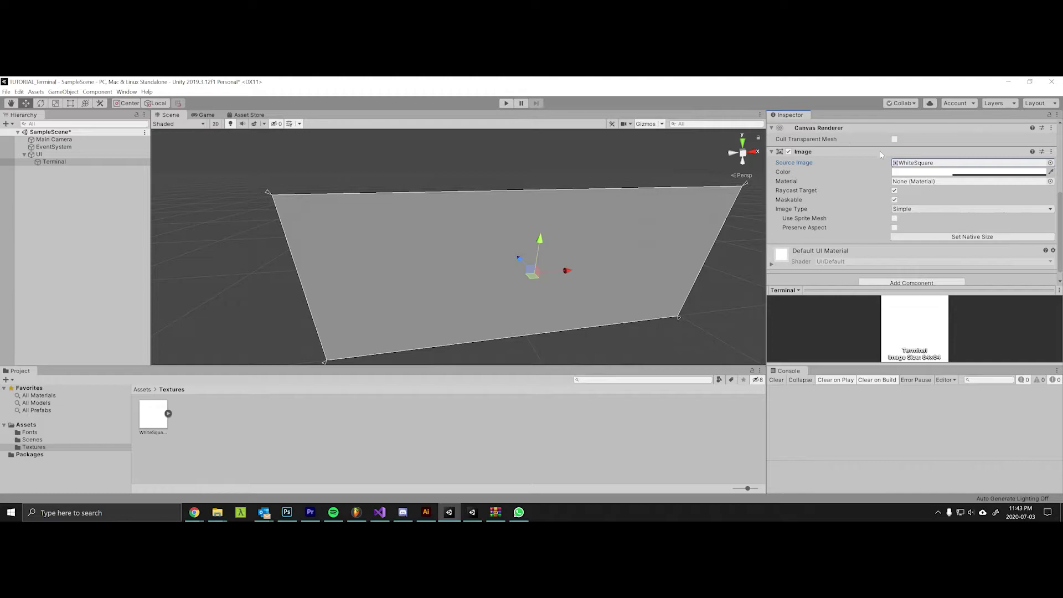
pyautogui.click(920, 171)
pyautogui.click(819, 302)
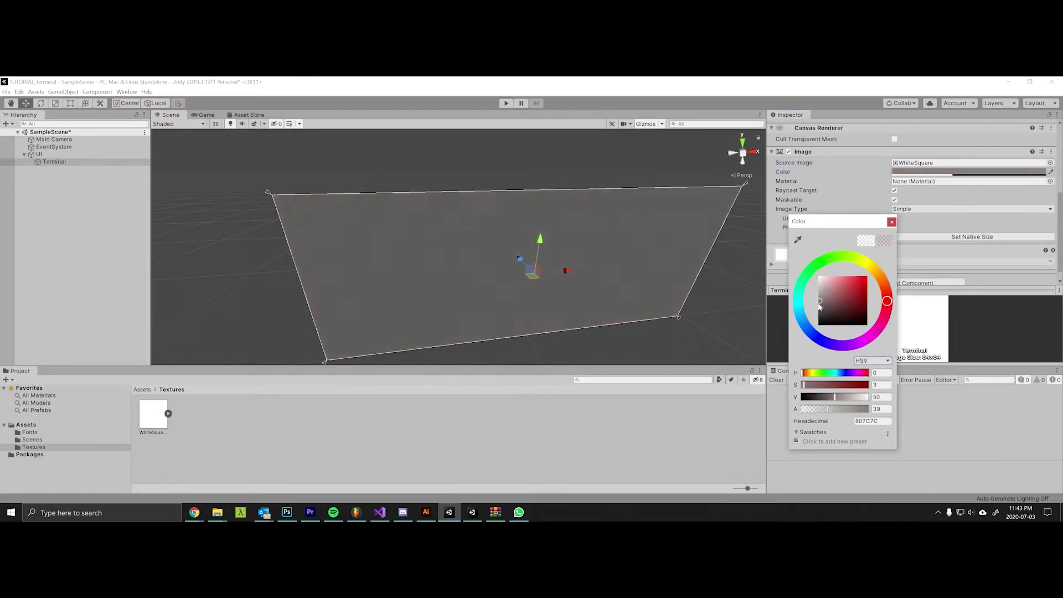
pyautogui.moveTo(819, 306); pyautogui.dragTo(818, 328)
pyautogui.click(830, 409)
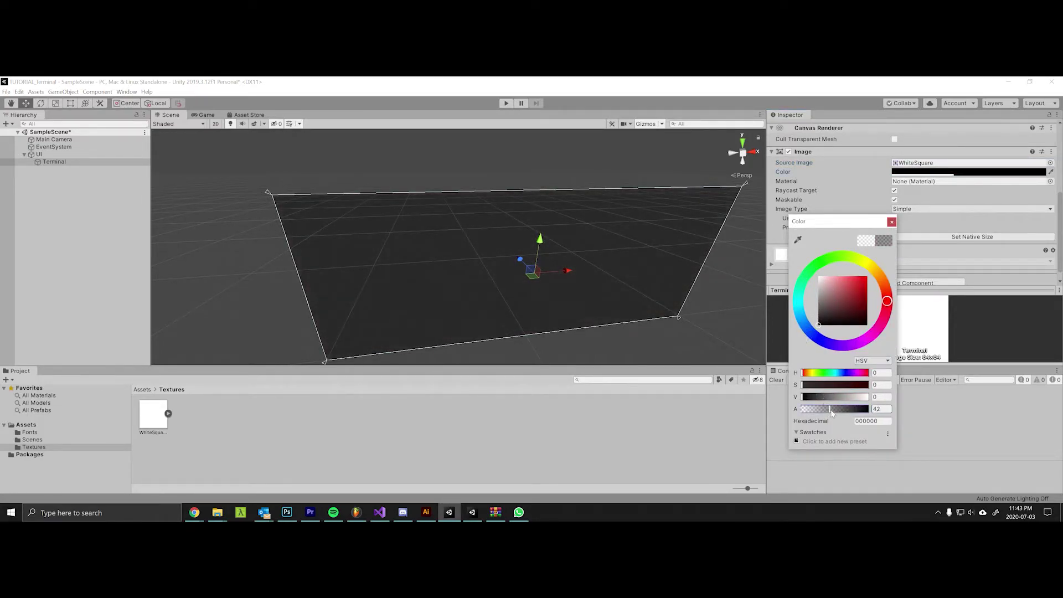
pyautogui.moveTo(831, 411); pyautogui.dragTo(881, 414)
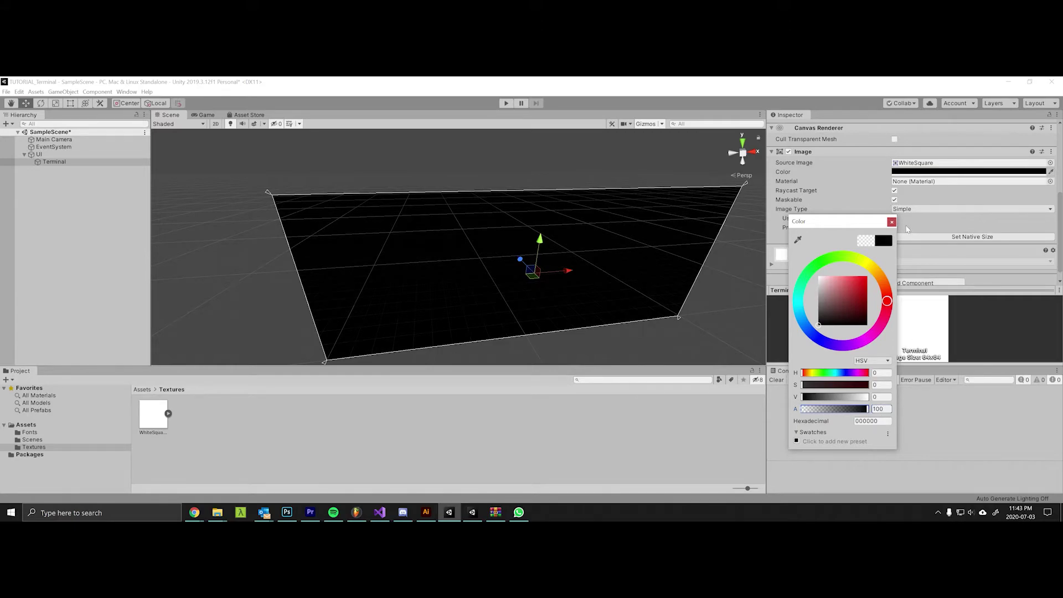
pyautogui.click(891, 222)
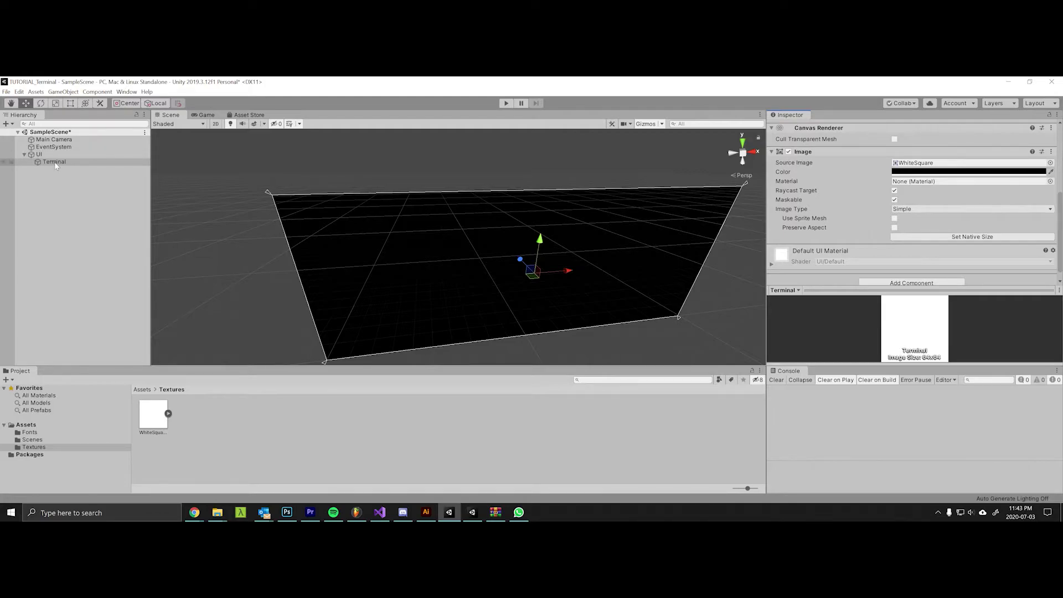
# Duplicate Terminal and nest the copy inside it.
pyautogui.click(77, 163)
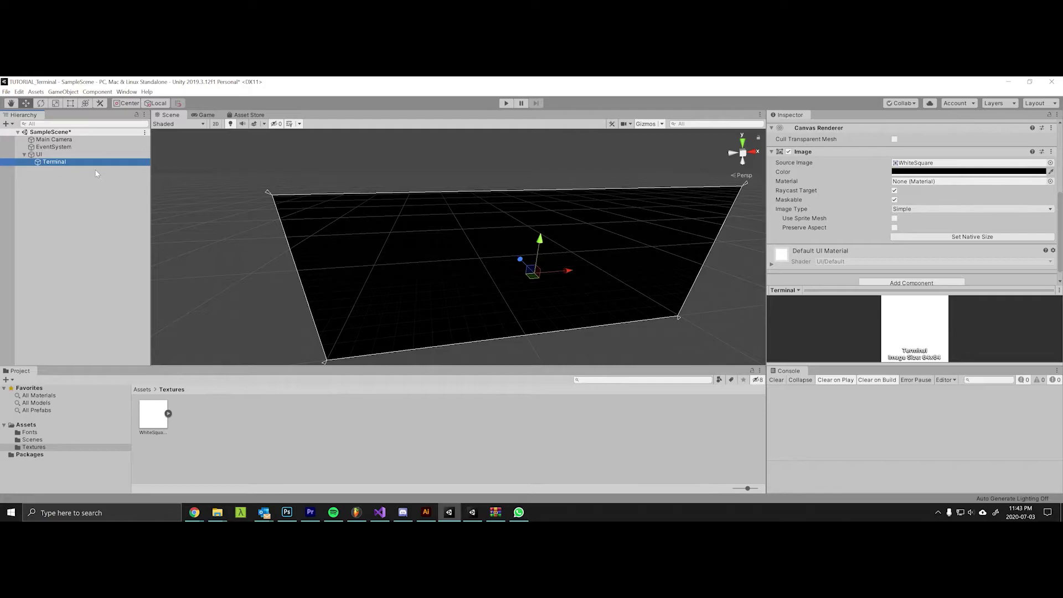
pyautogui.hotkey('ctrl', 'd')
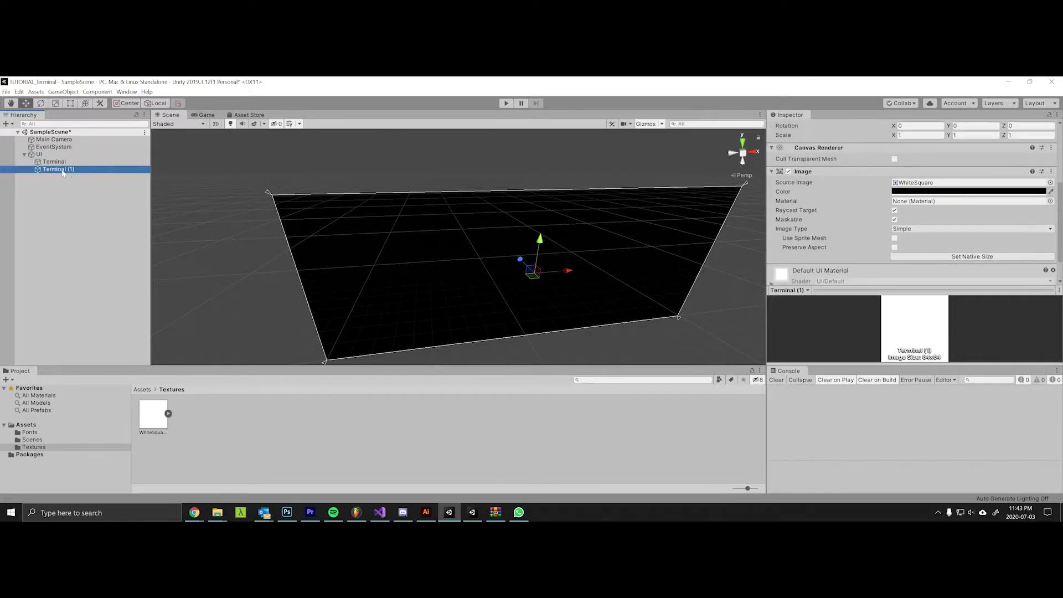
pyautogui.moveTo(62, 170); pyautogui.dragTo(55, 161)
# Rename Terminal (1) to CommandLineContainer and add a Vertical Layout Group.
pyautogui.press('F2')
pyautogui.write('Com')
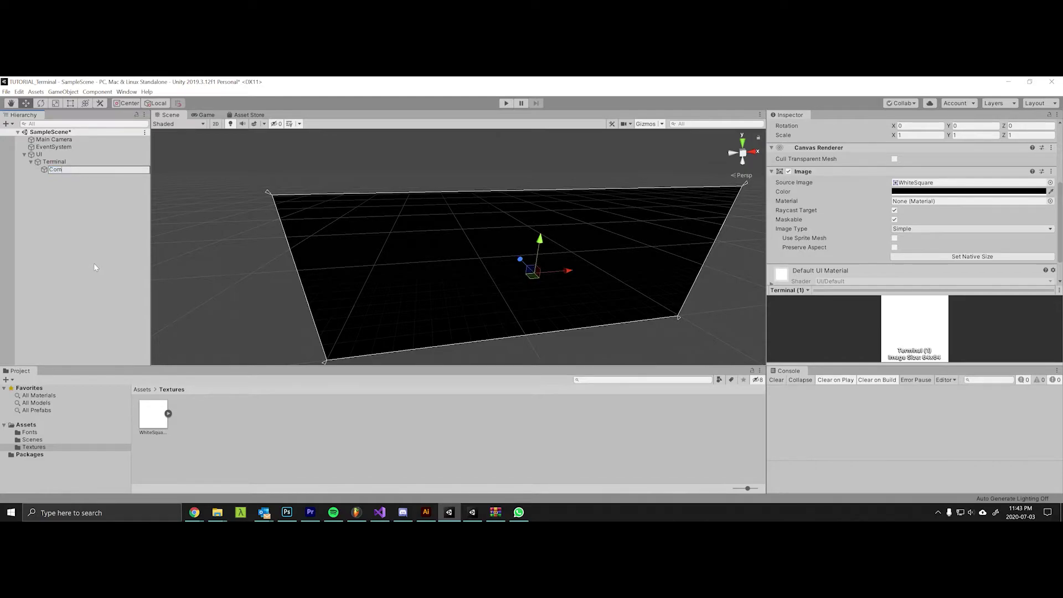
pyautogui.write('mandLineContainer')
pyautogui.press('Return')
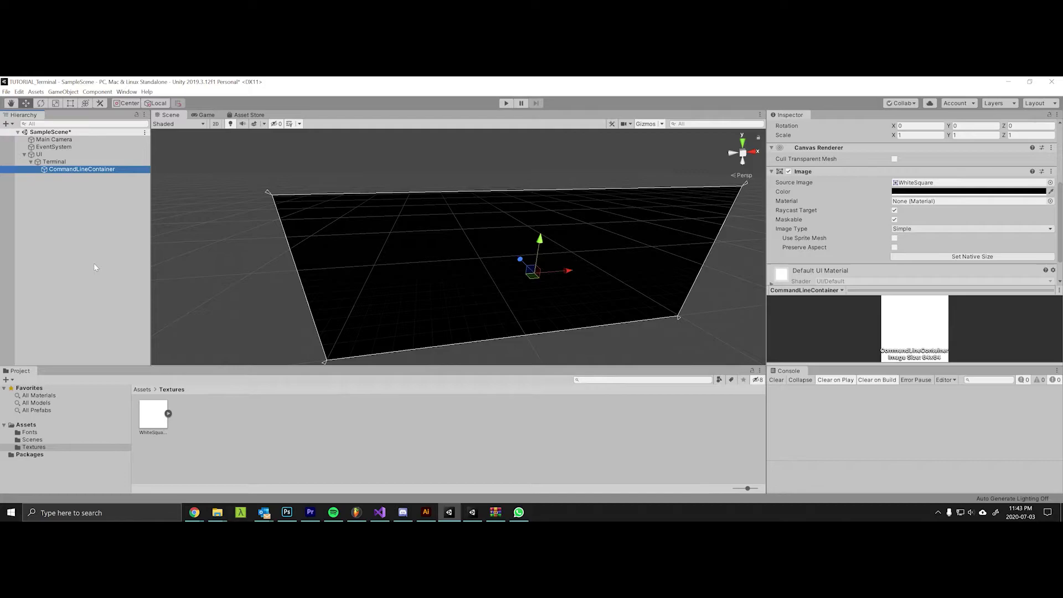
pyautogui.scroll(-3, 921, 275)
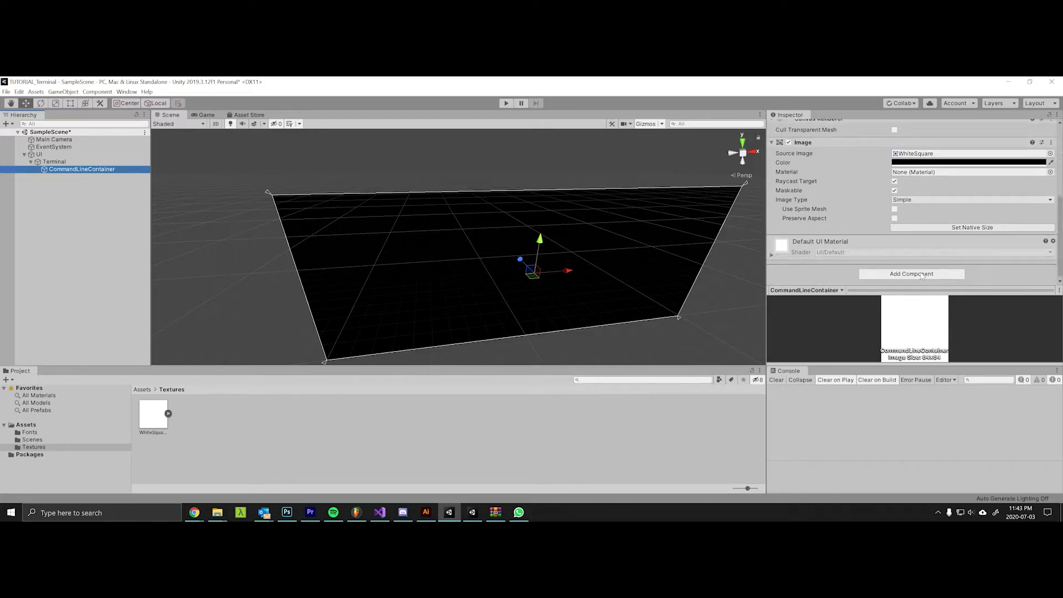
pyautogui.click(921, 275)
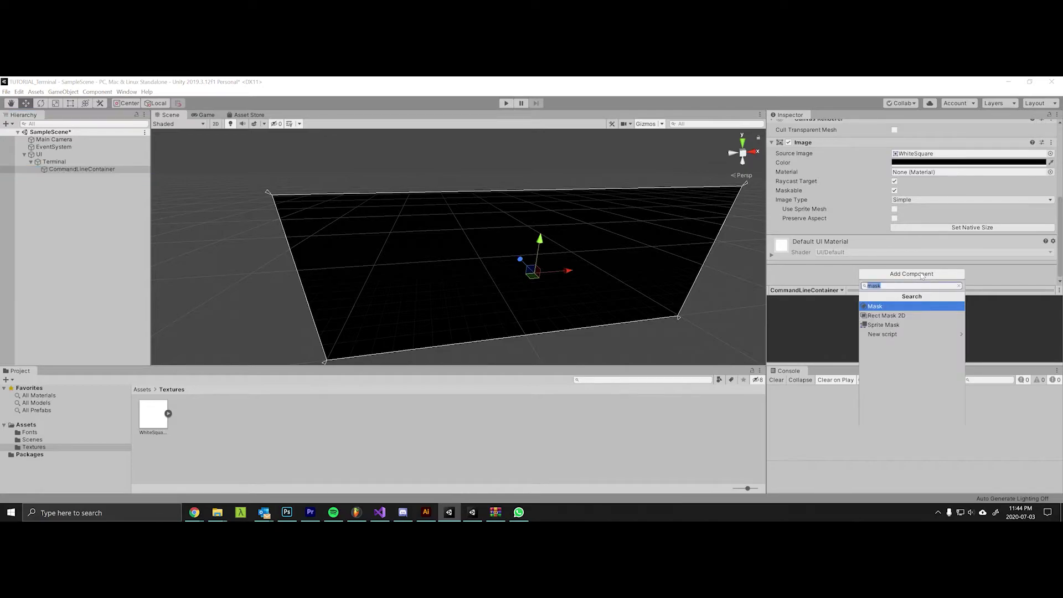
pyautogui.write('vertical')
pyautogui.press('Return')
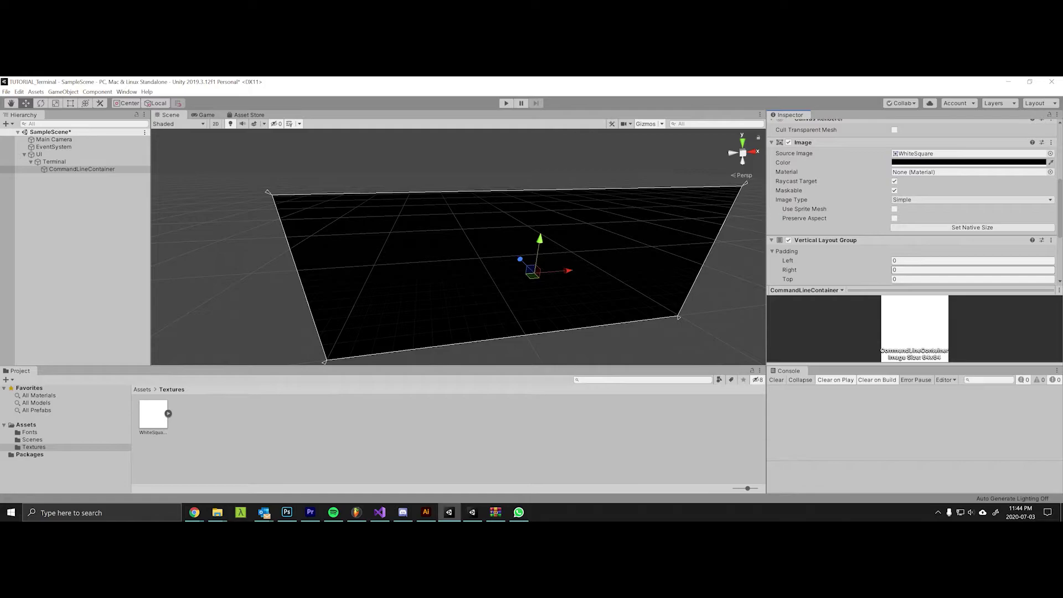
# Set the layout's spacing and top padding to 5 and disable child force-expand width and height.
pyautogui.scroll(-5, 855, 221)
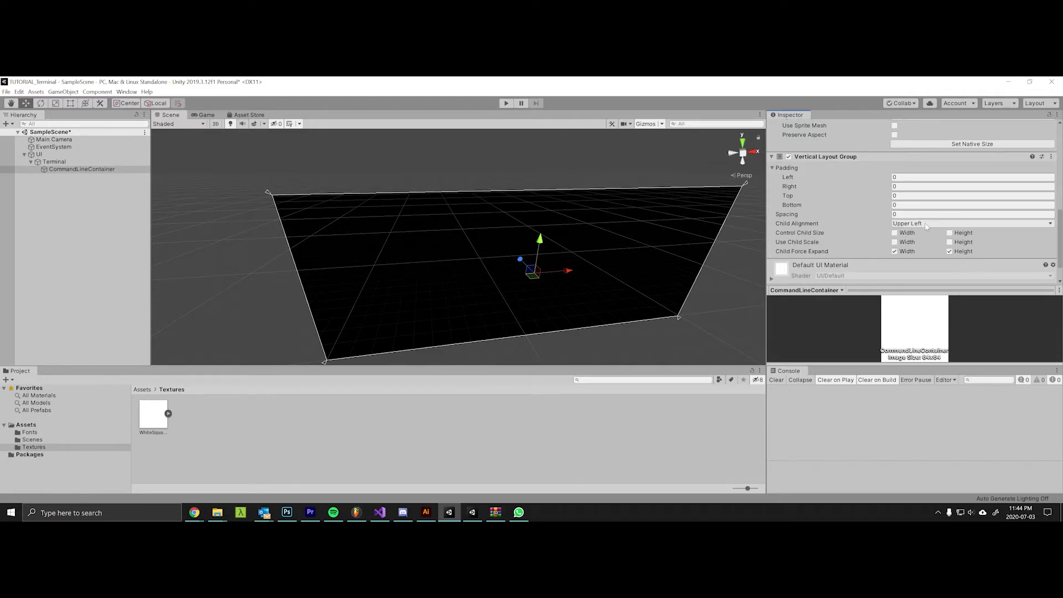
pyautogui.click(875, 215)
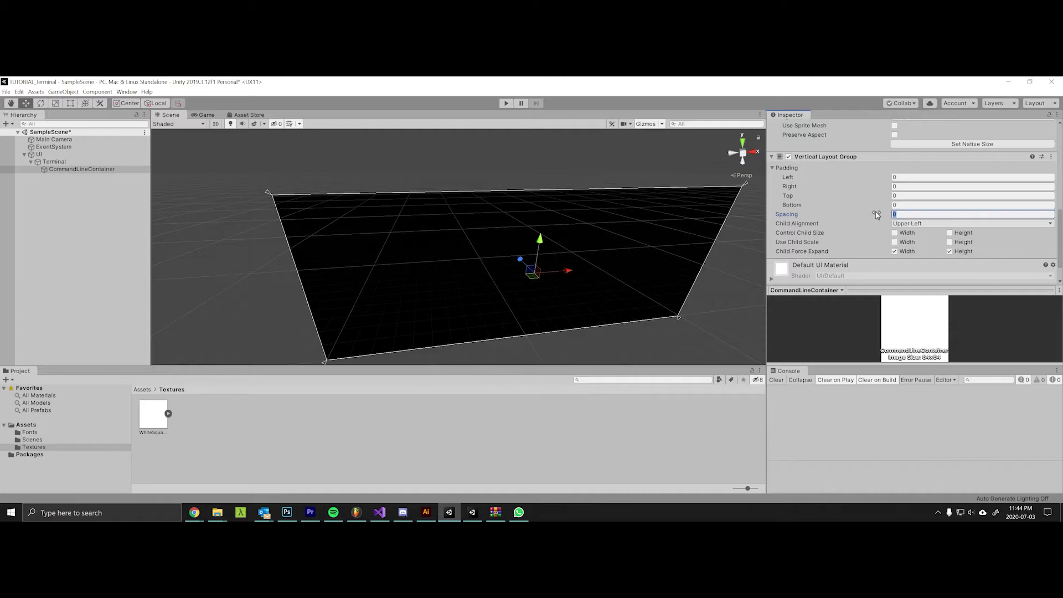
pyautogui.write('5')
pyautogui.click(894, 252)
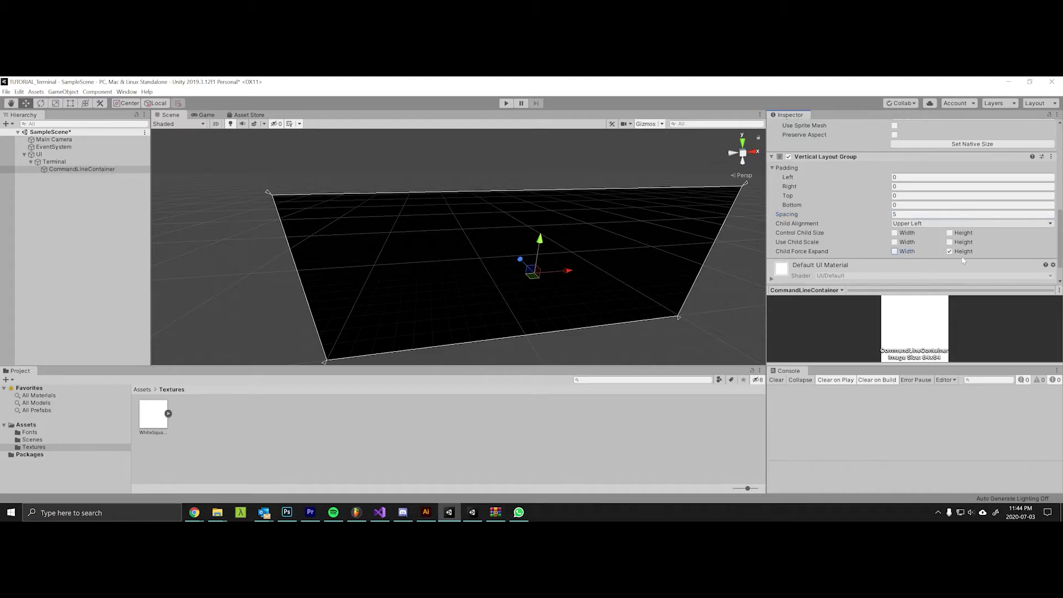
pyautogui.click(950, 251)
pyautogui.click(823, 196)
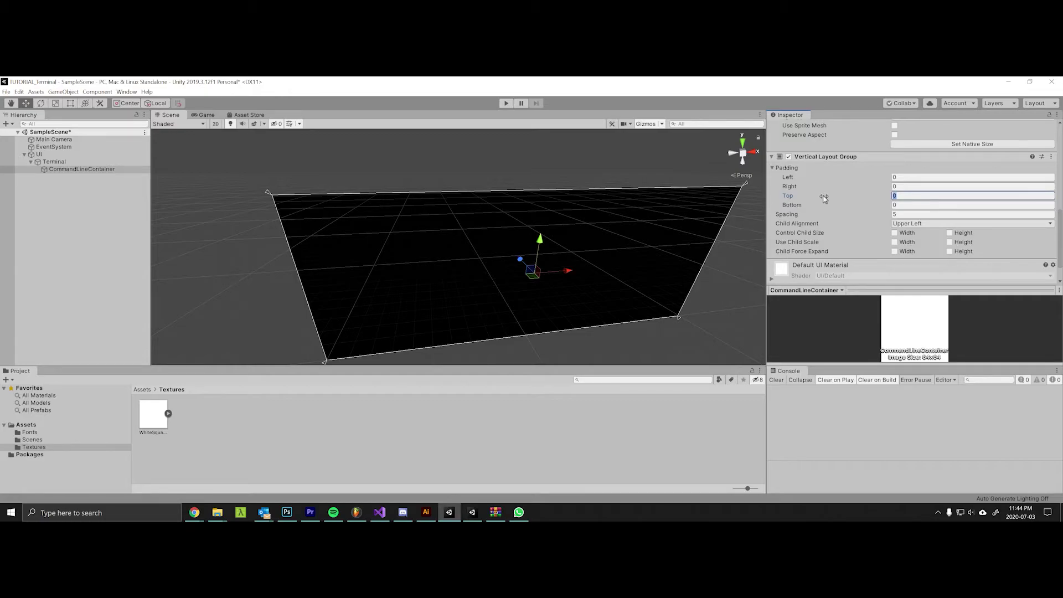
pyautogui.scroll(-1, 865, 211)
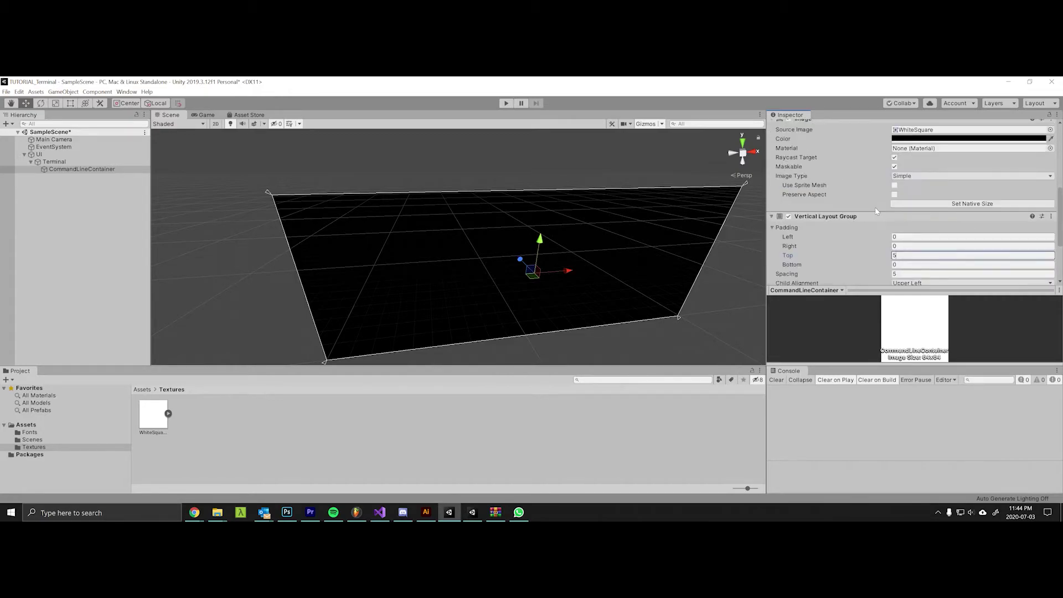
pyautogui.scroll(3, 875, 208)
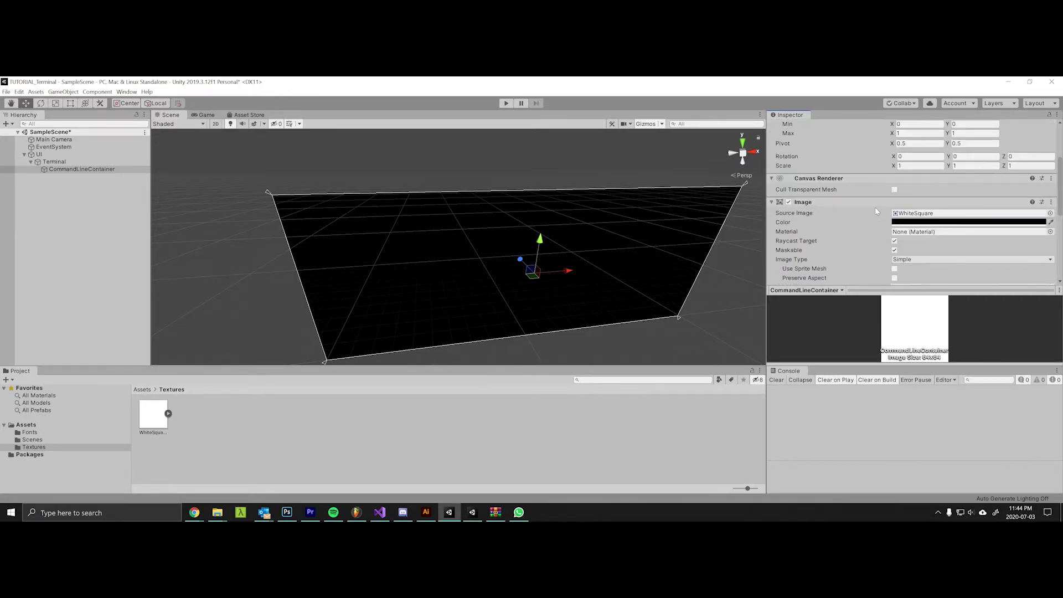
pyautogui.scroll(-3, 875, 208)
pyautogui.press('Return')
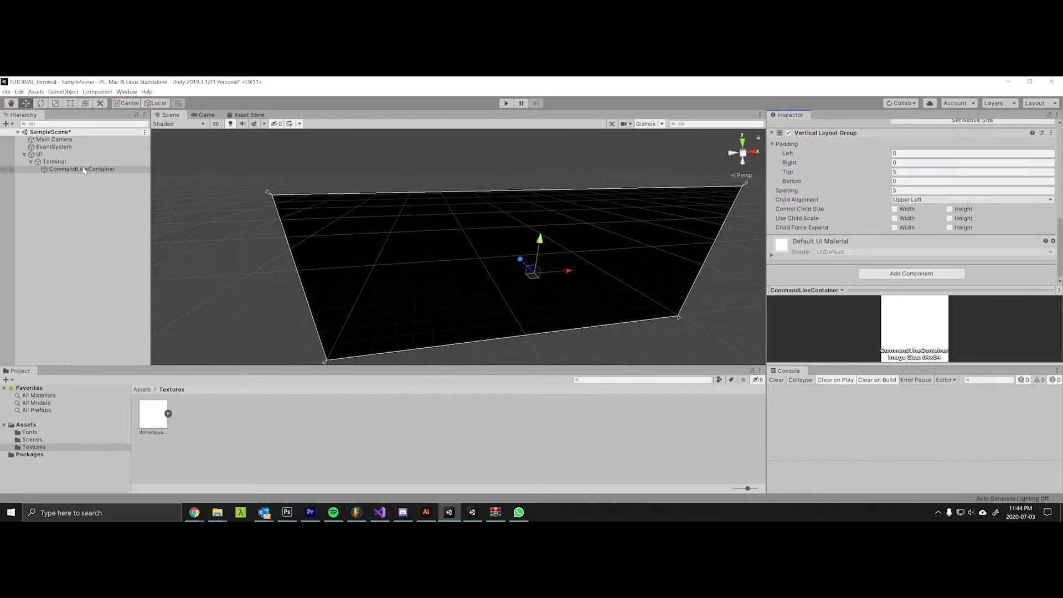
# Create a Panel inside CommandLineContainer.
pyautogui.rightClick(77, 172)
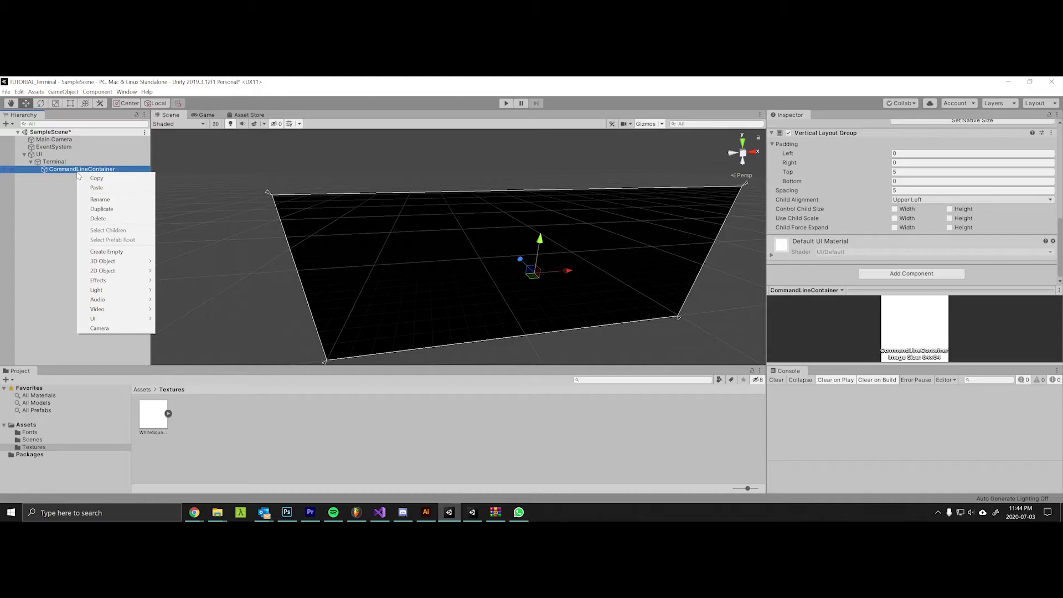
pyautogui.moveTo(114, 320)
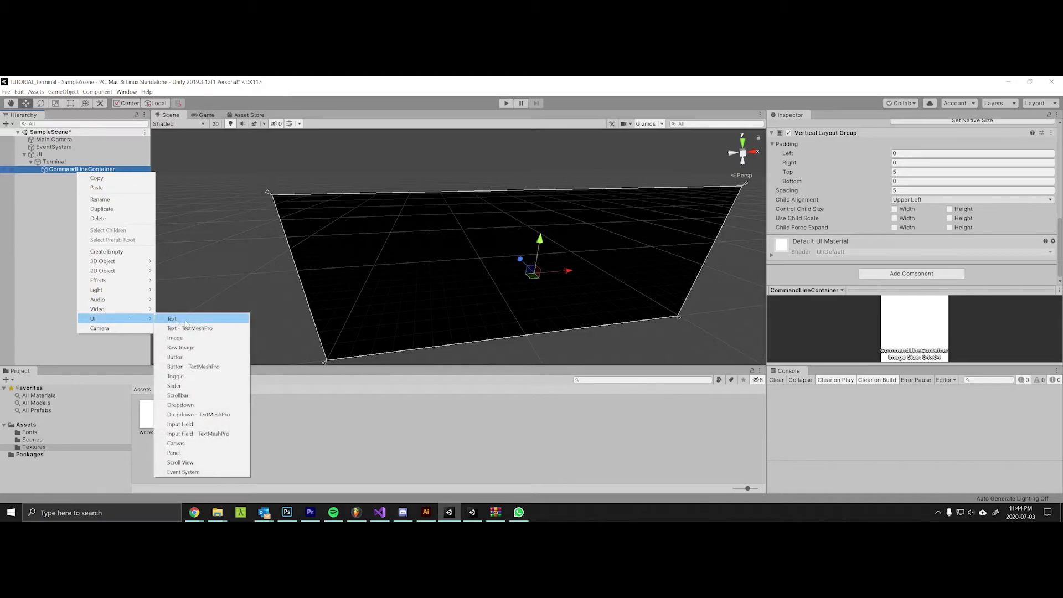
pyautogui.click(201, 453)
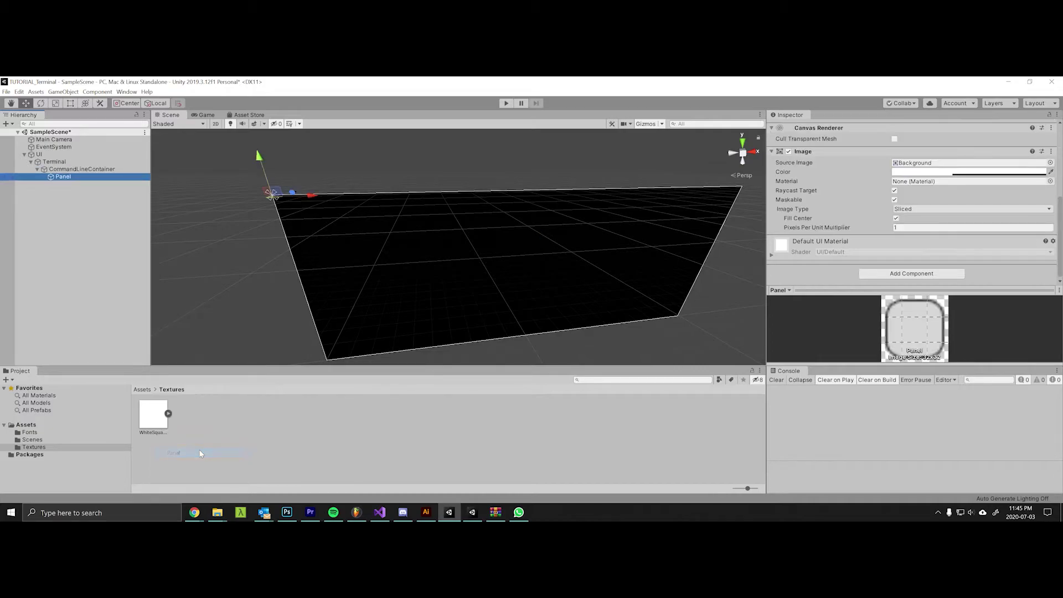
# Set the new Panel's height to 30 and apply an anchor preset.
pyautogui.scroll(5, 896, 194)
pyautogui.click(893, 199)
pyautogui.press('Tab')
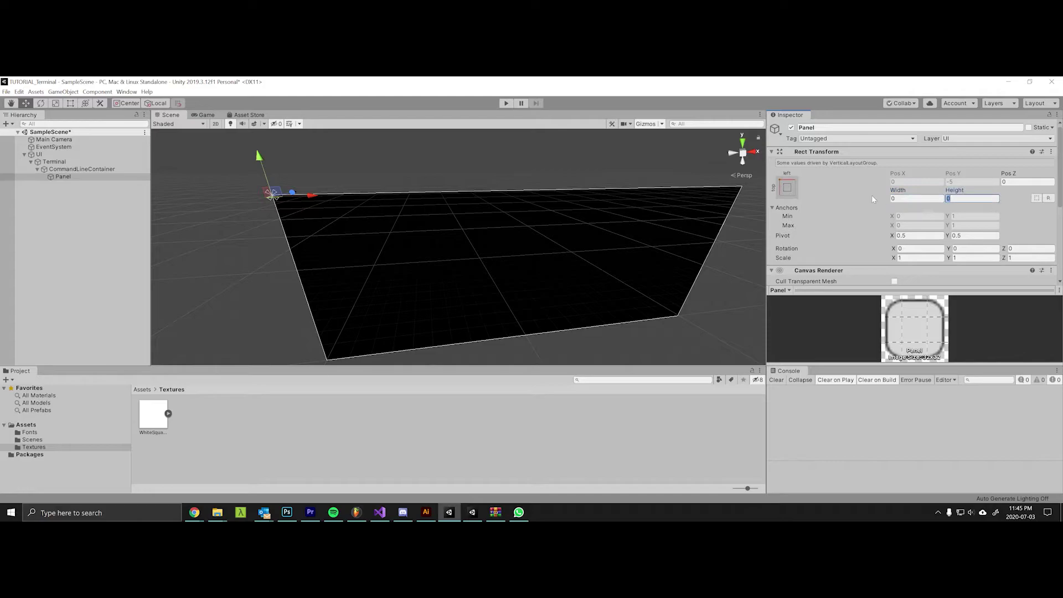
pyautogui.write('30')
pyautogui.click(785, 187)
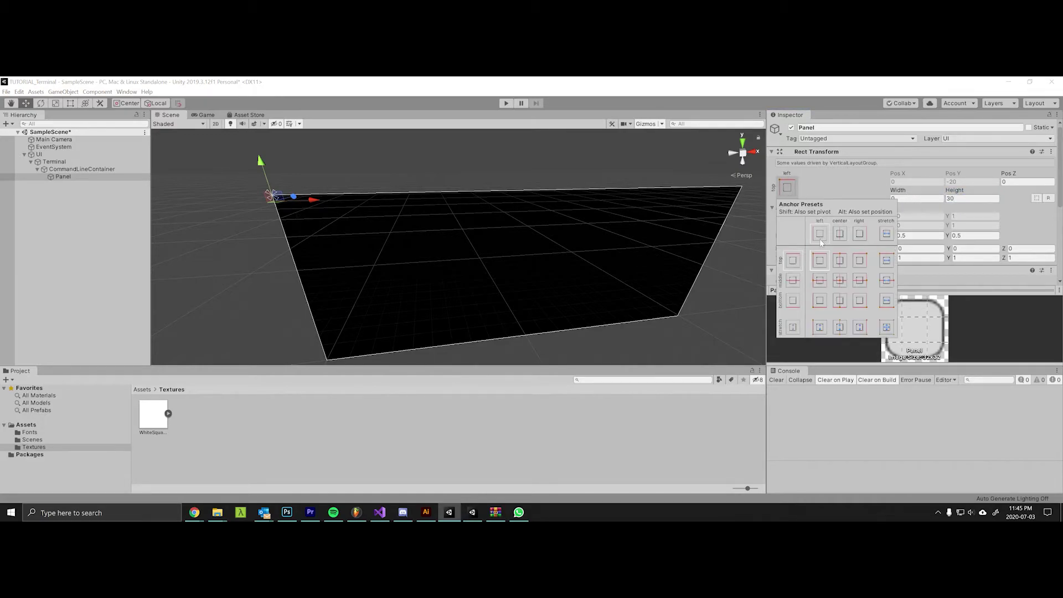
pyautogui.click(827, 306)
# Add a Text object inside the Panel, anchored top-left and centred vertically.
pyautogui.rightClick(67, 176)
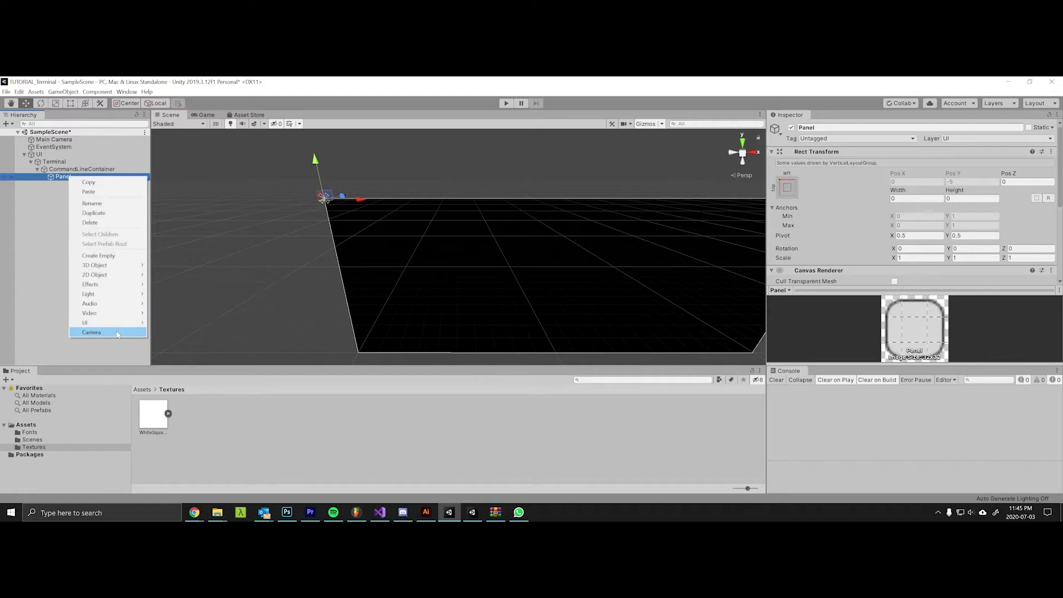
pyautogui.moveTo(114, 323)
pyautogui.click(202, 324)
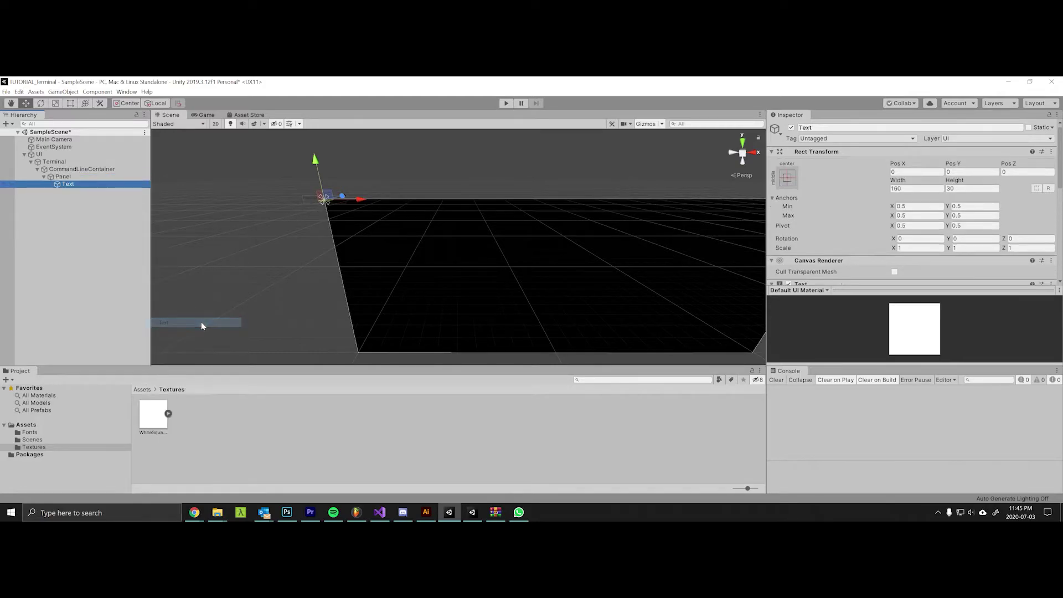
pyautogui.keyDown('alt'); pyautogui.moveTo(327, 294); pyautogui.dragTo(500, 214); pyautogui.keyUp('alt')
pyautogui.click(785, 178)
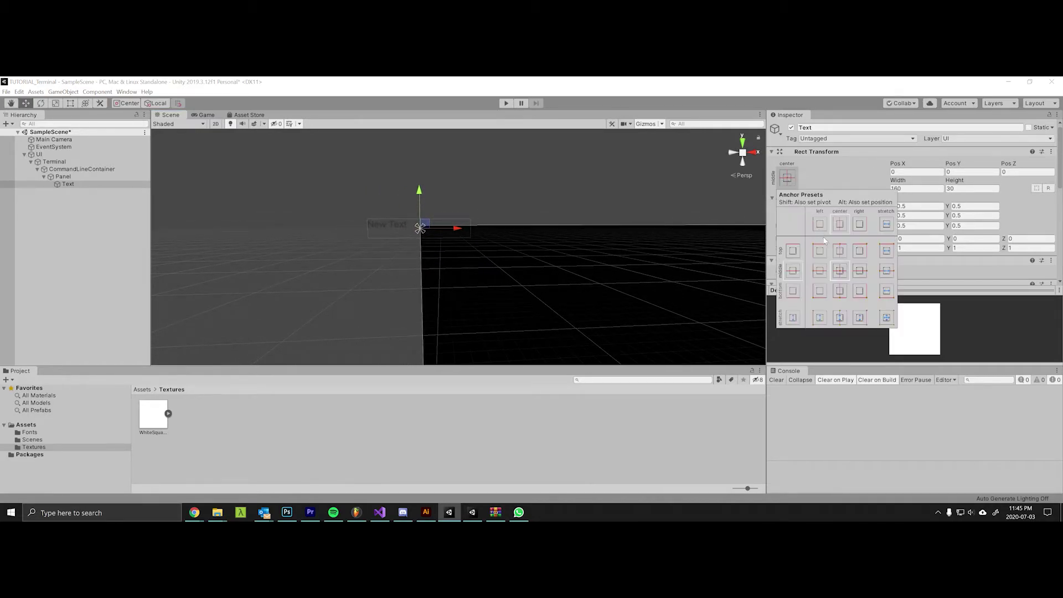
pyautogui.keyDown('alt'); pyautogui.click(819, 251); pyautogui.keyUp('alt')
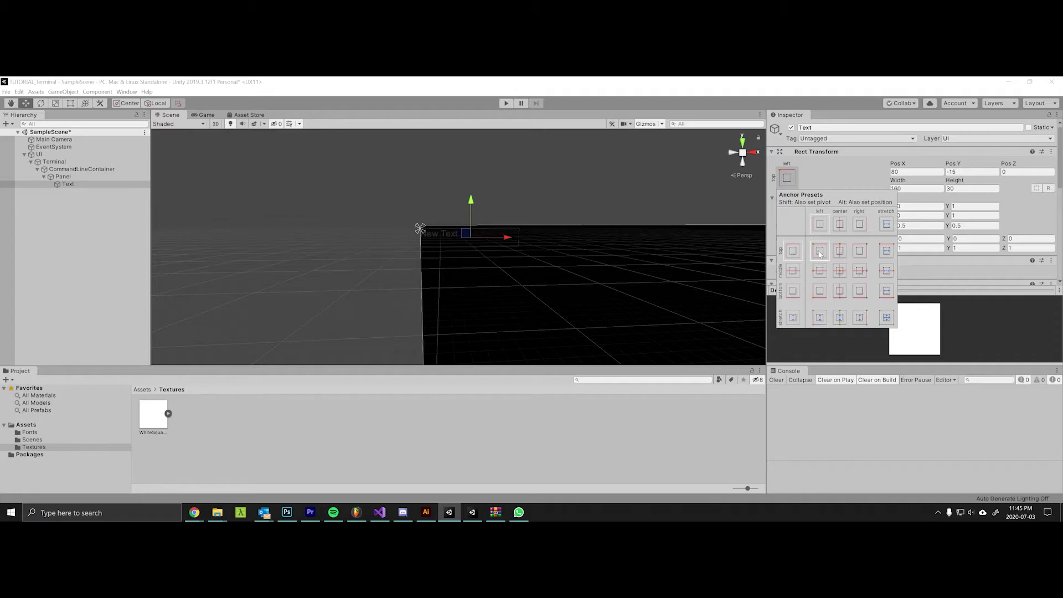
pyautogui.press('Escape')
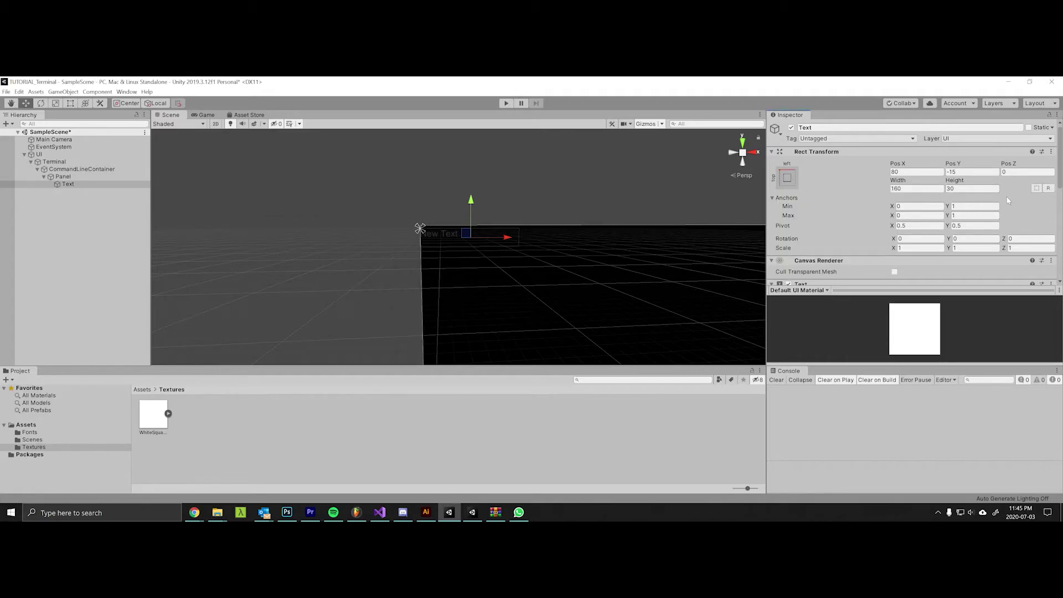
pyautogui.scroll(-6, 1004, 196)
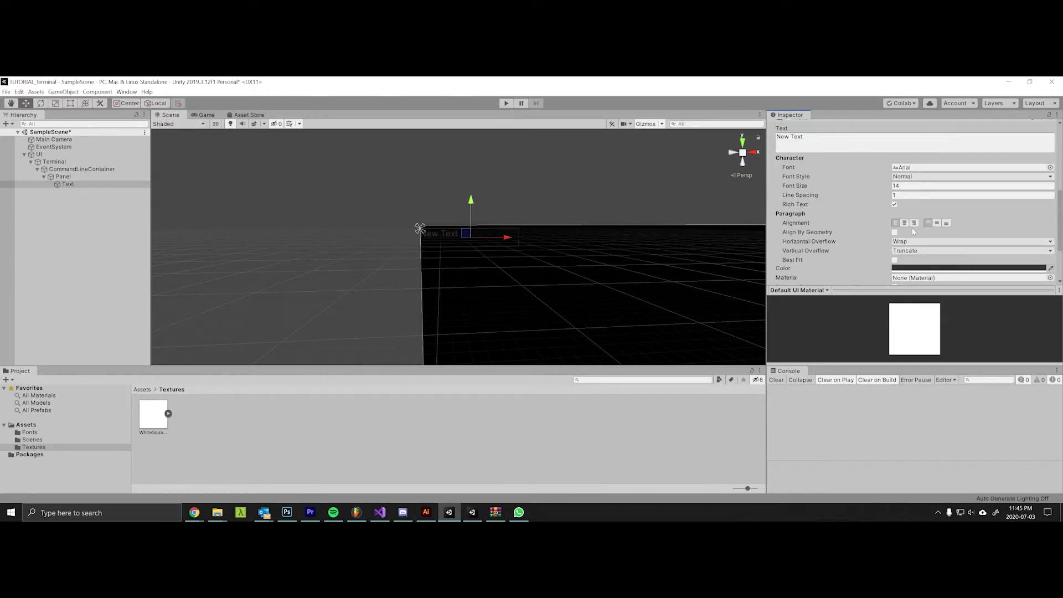
pyautogui.click(936, 223)
# Set the text's font to RobotoMono, colour to white and font size to 22.
pyautogui.click(1049, 167)
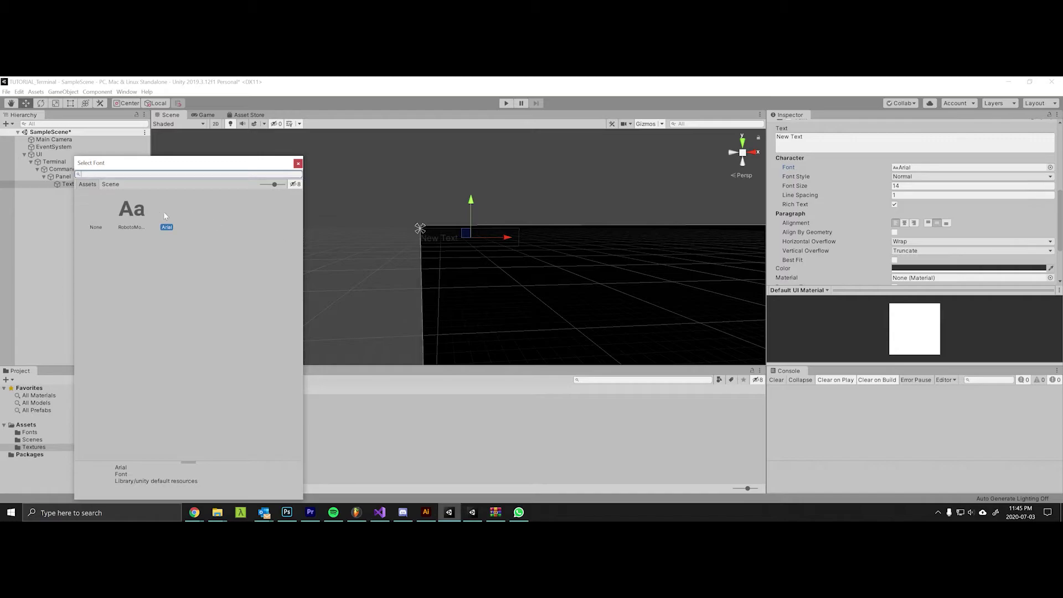
pyautogui.doubleClick(141, 216)
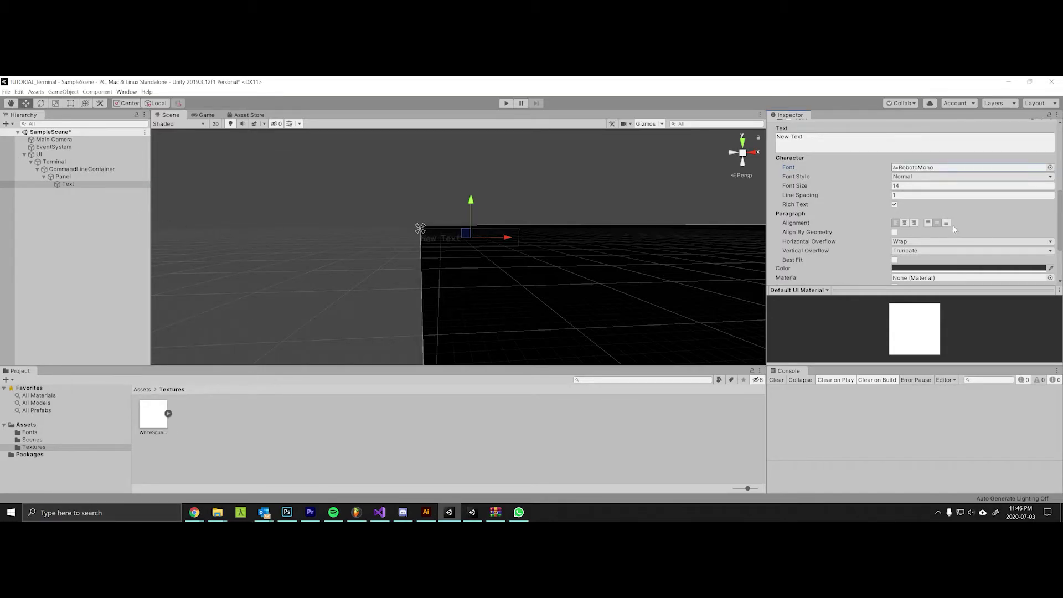
pyautogui.click(926, 268)
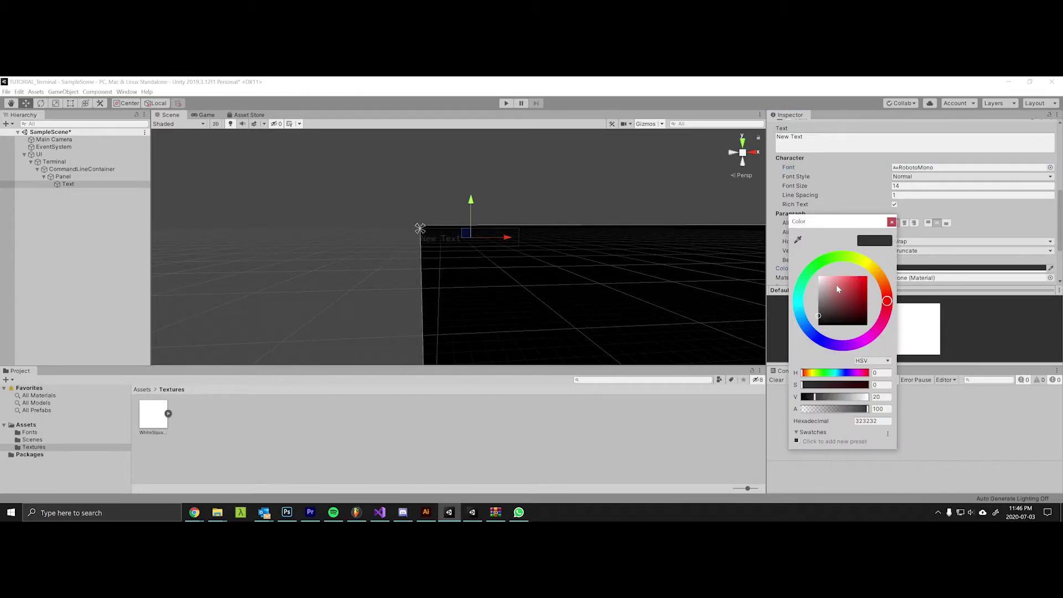
pyautogui.moveTo(835, 285); pyautogui.dragTo(818, 276)
pyautogui.click(866, 216)
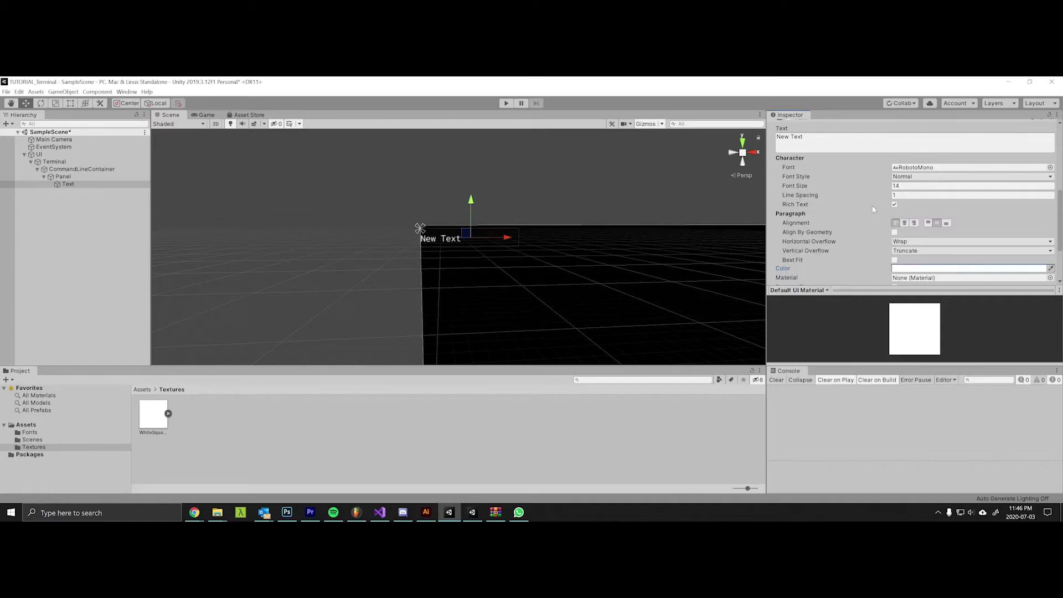
pyautogui.click(929, 186)
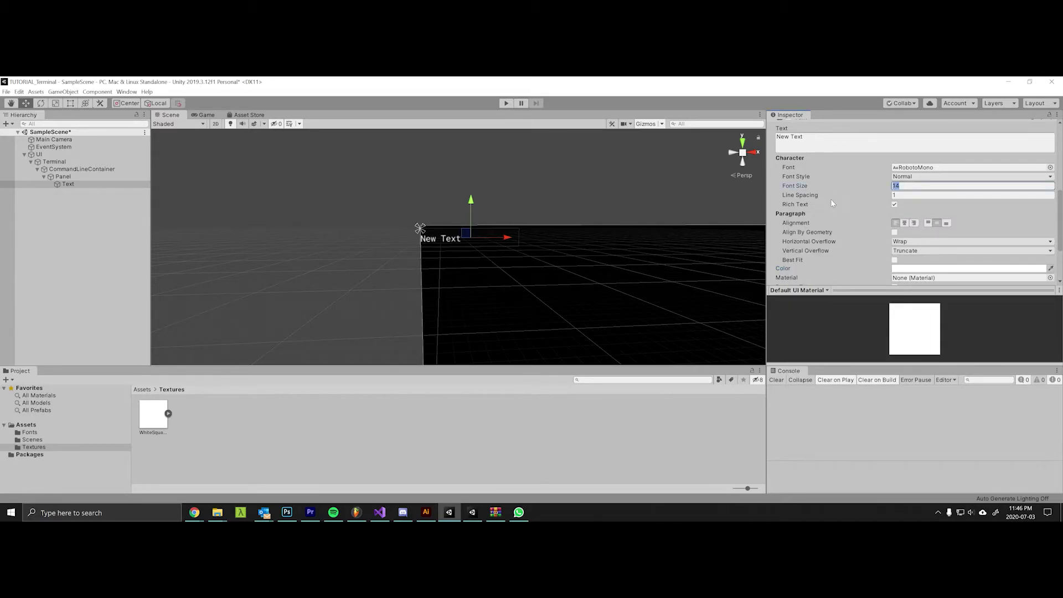
pyautogui.write('22')
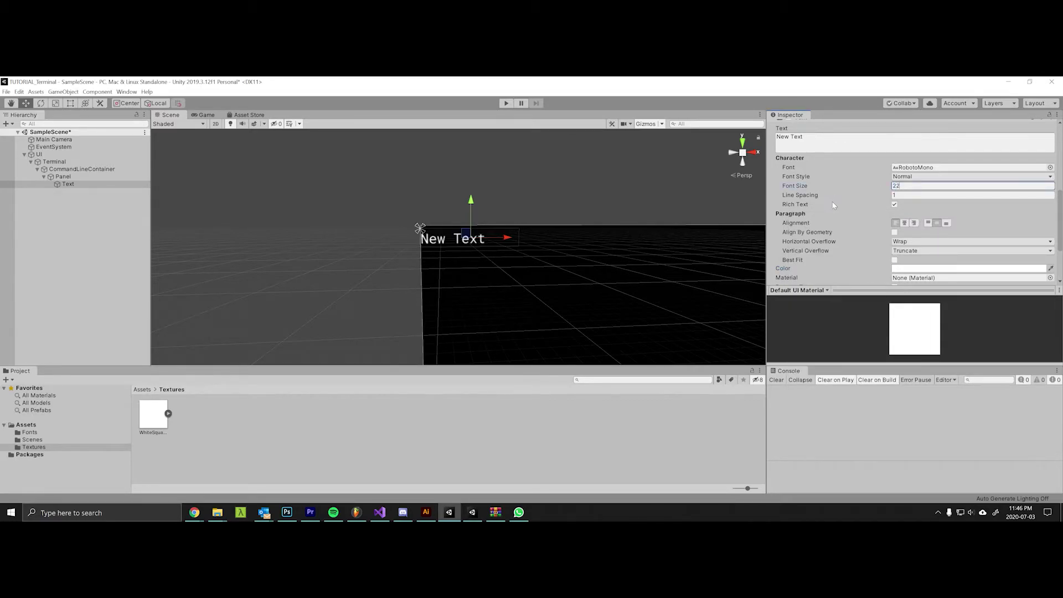
# Set both horizontal and vertical overflow of the text to Overflow.
pyautogui.click(913, 242)
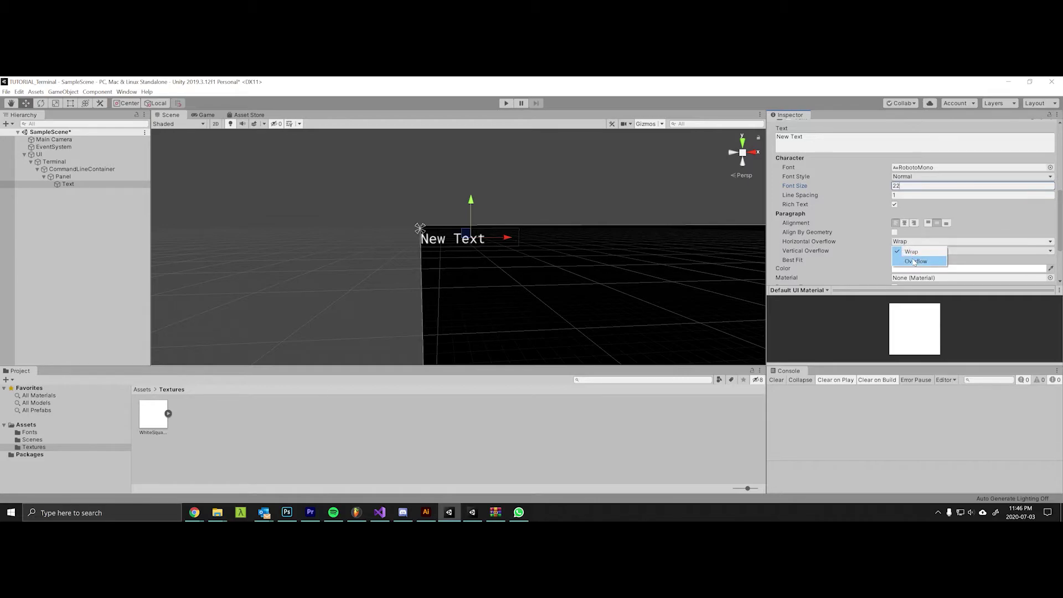
pyautogui.click(912, 256)
pyautogui.click(912, 252)
pyautogui.click(913, 269)
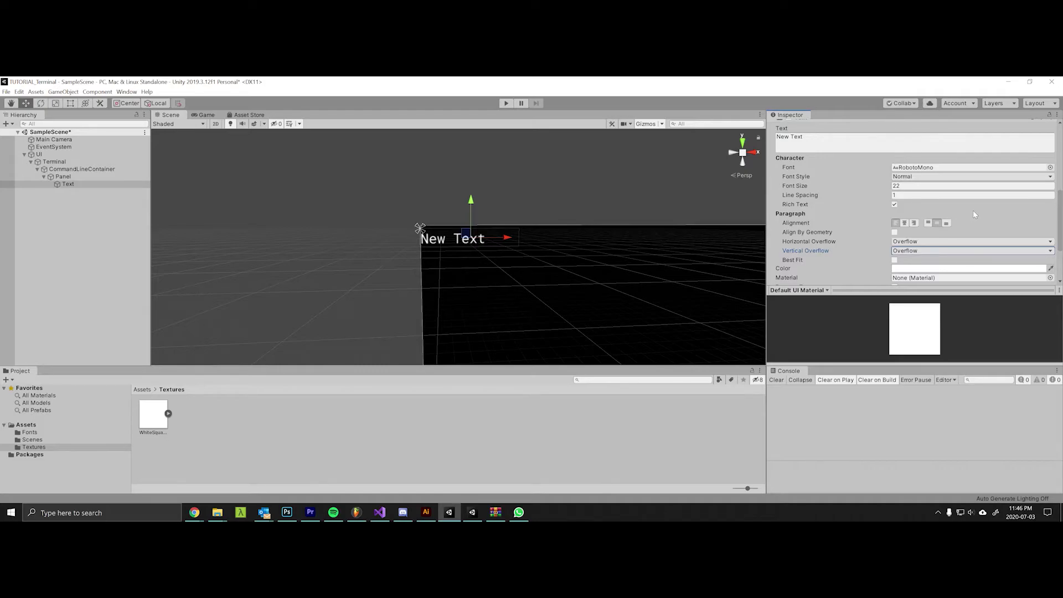
pyautogui.scroll(-3, 972, 212)
pyautogui.scroll(4, 966, 209)
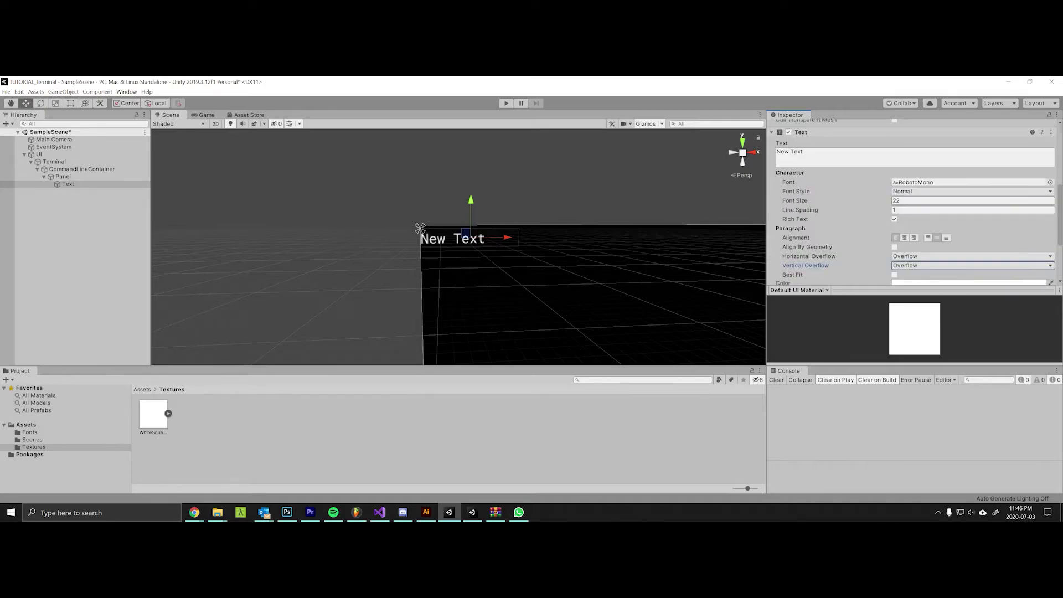
pyautogui.scroll(-4, 943, 211)
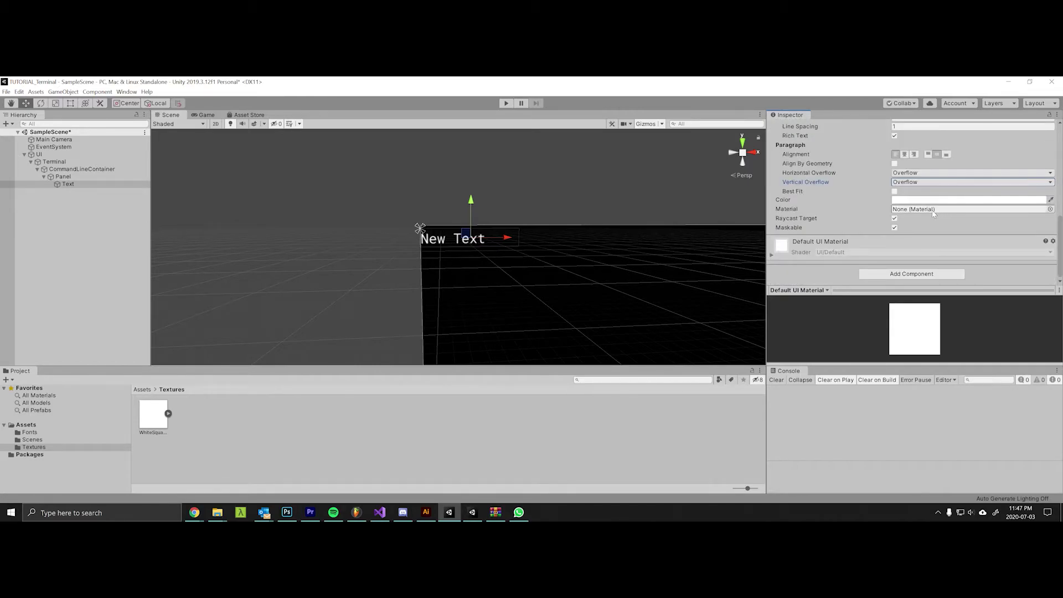
pyautogui.scroll(4, 931, 211)
pyautogui.scroll(-4, 933, 212)
# Rename the Panel to SampleDirectoryLine.
pyautogui.click(66, 169)
pyautogui.click(65, 176)
pyautogui.click(66, 177)
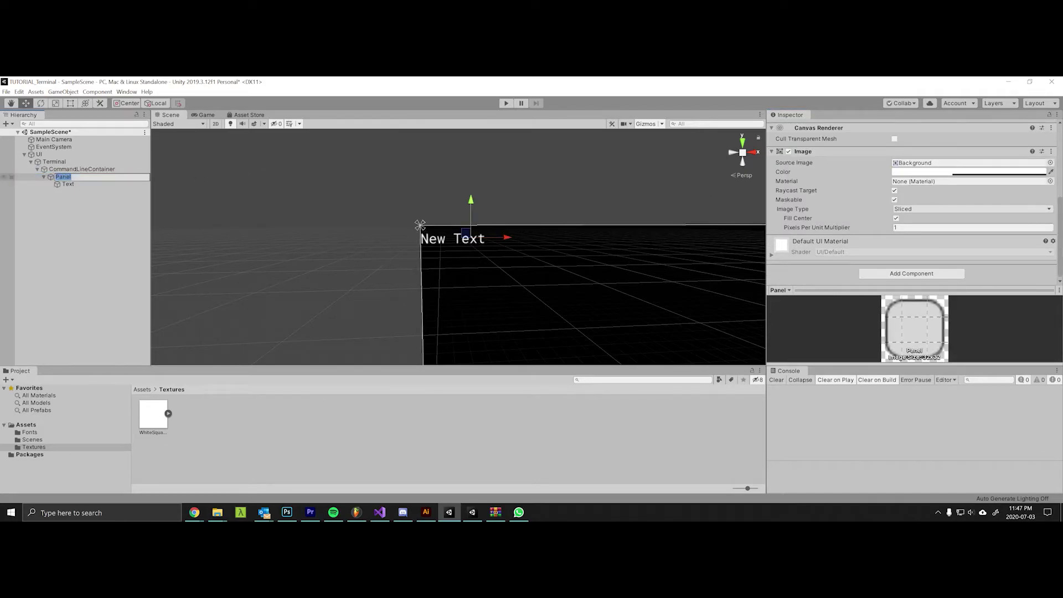
pyautogui.write('SampleDirectoryLine')
pyautogui.press('Return')
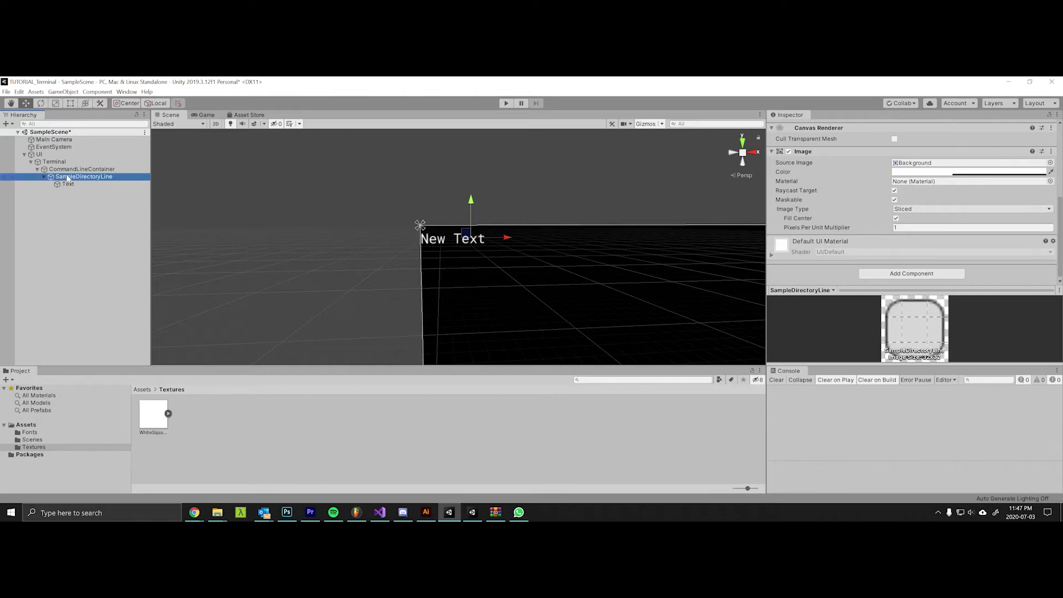
# Add a Horizontal Layout Group with left padding 15 and child force-expand width and height off.
pyautogui.scroll(4, 866, 208)
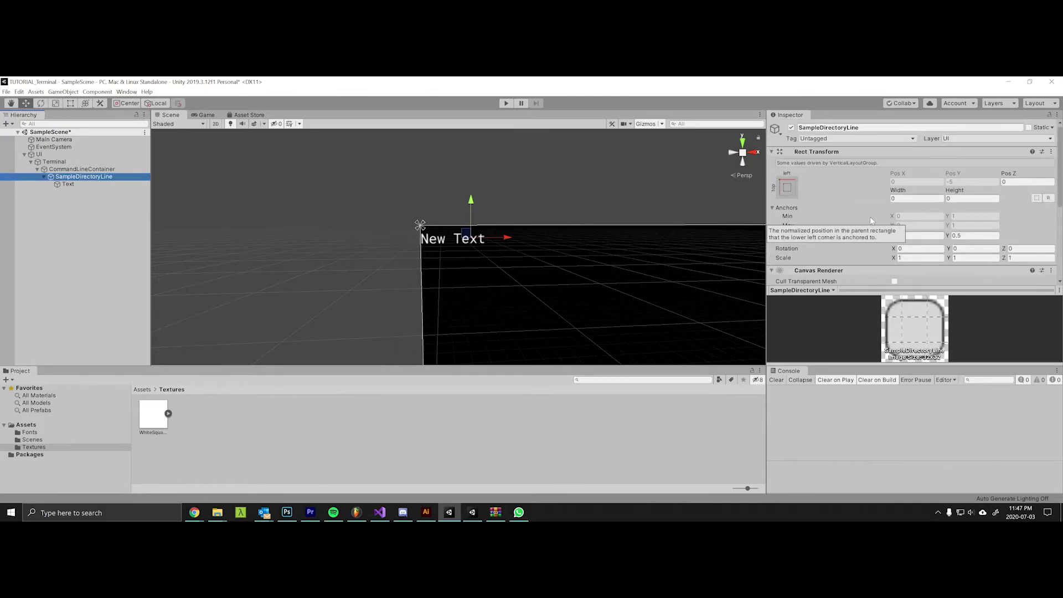
pyautogui.scroll(-4, 869, 216)
pyautogui.click(905, 273)
pyautogui.write('Horizon')
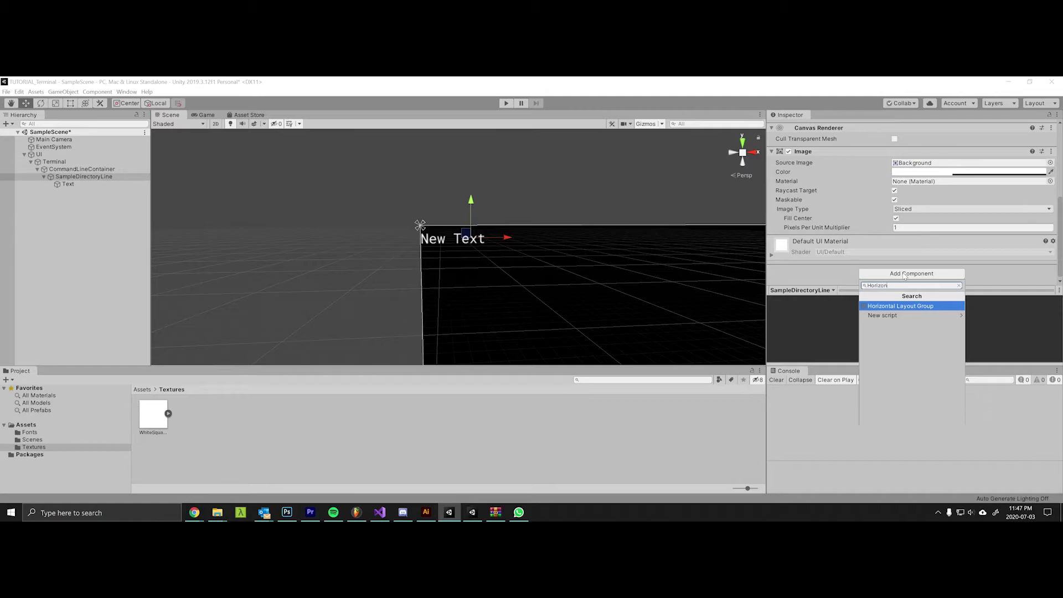
pyautogui.press('Return')
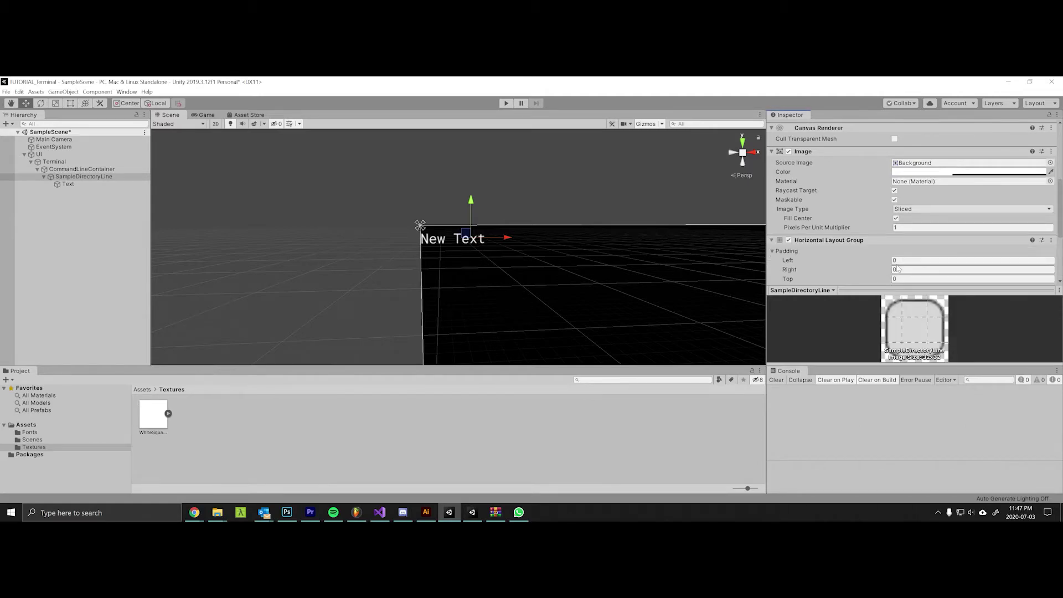
pyautogui.scroll(-3, 880, 204)
pyautogui.click(880, 177)
pyautogui.write('15')
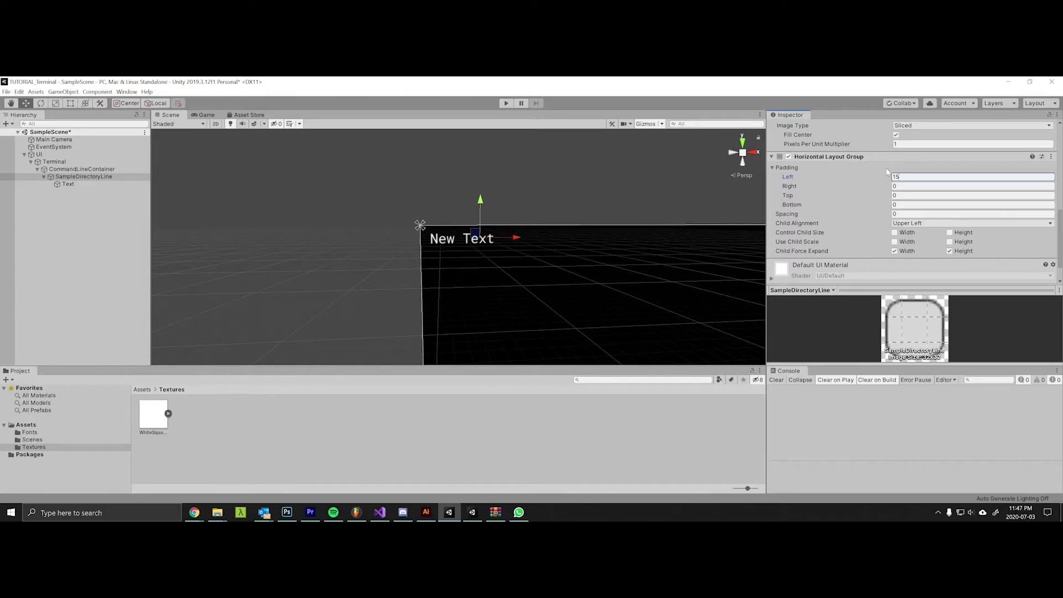
pyautogui.click(910, 252)
pyautogui.click(949, 251)
# Rename the Text object to DirectoryText and make it read G:\SYSTEM32>.
pyautogui.click(69, 185)
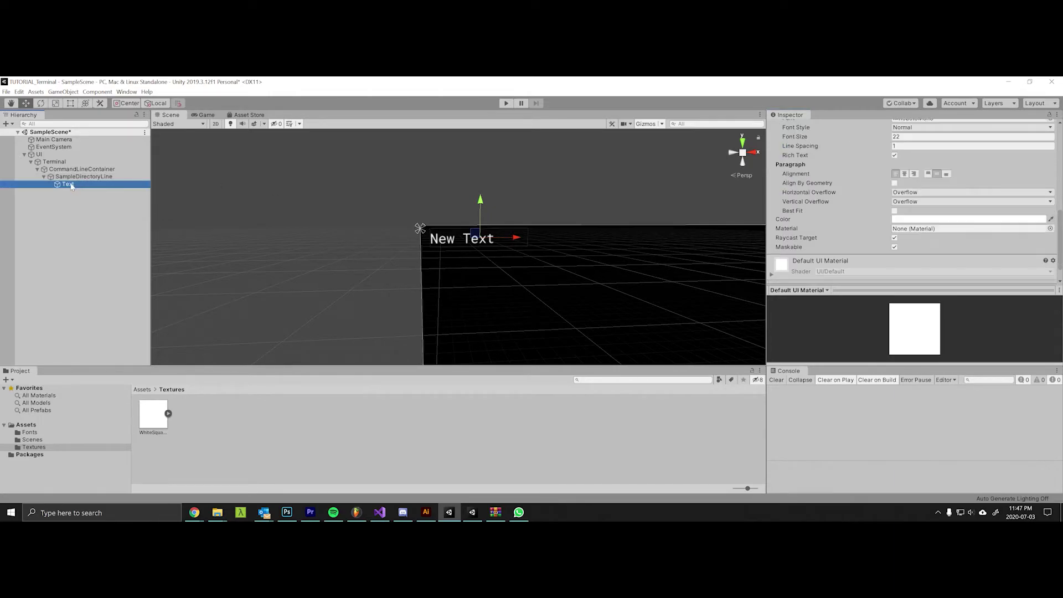
pyautogui.press('F2')
pyautogui.write('D')
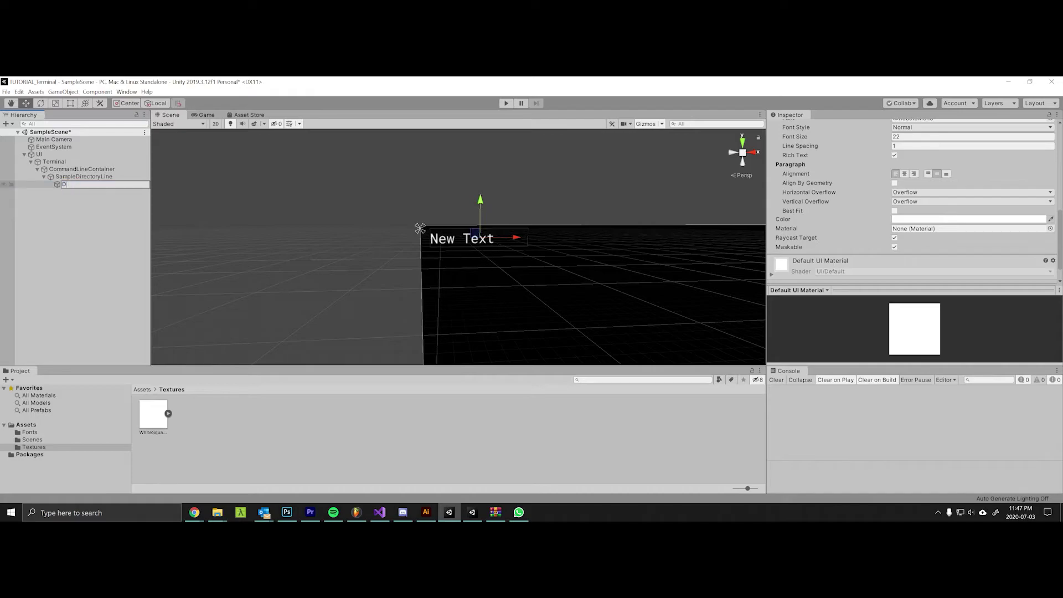
pyautogui.write('irectoryText')
pyautogui.press('Return')
pyautogui.scroll(3, 804, 208)
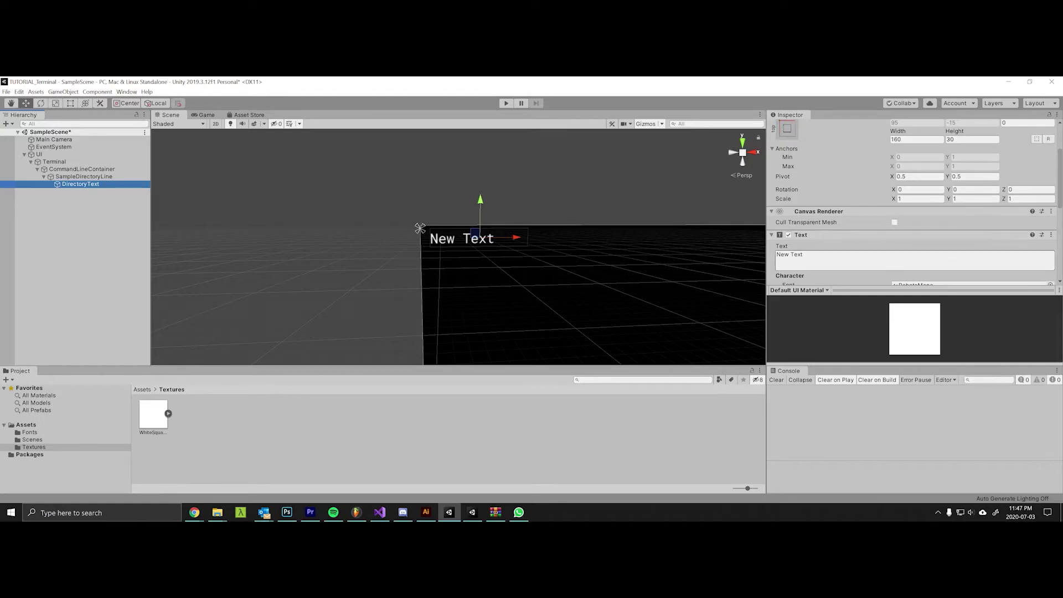
pyautogui.moveTo(813, 256); pyautogui.dragTo(576, 220)
pyautogui.write('G:\\')
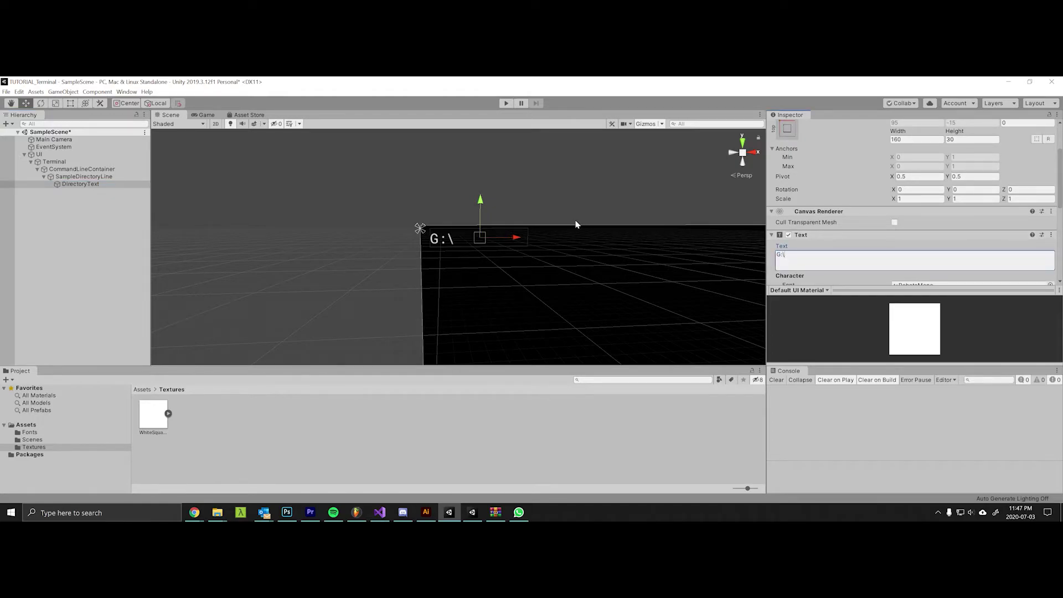
pyautogui.write('SYSTEM32')
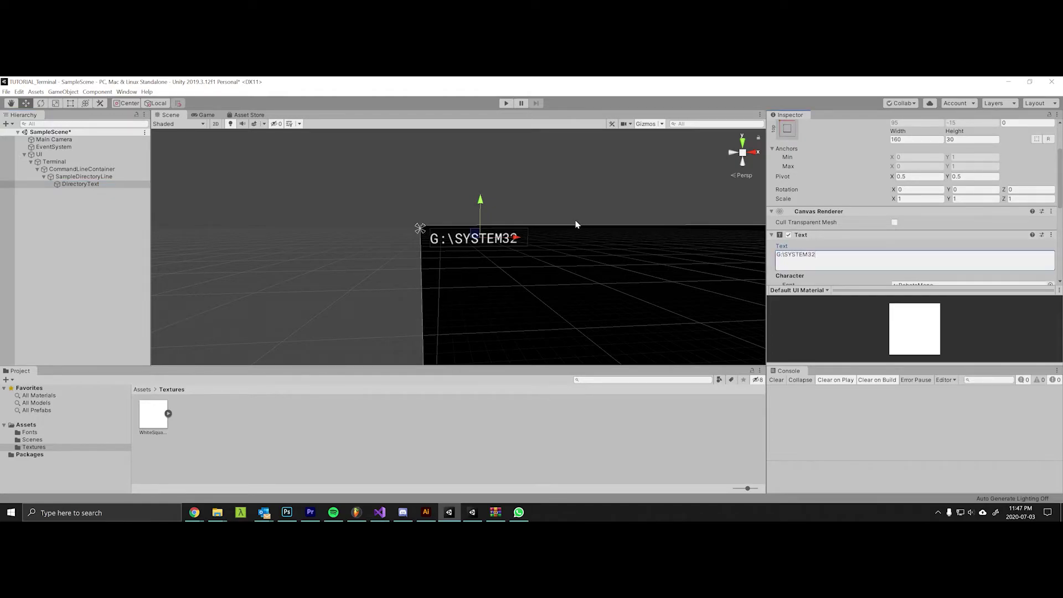
pyautogui.write('>')
# Duplicate DirectoryText, set the copy's text to "This was the user input." and its width to 1800.
pyautogui.click(84, 186)
pyautogui.hotkey('ctrl', 'd')
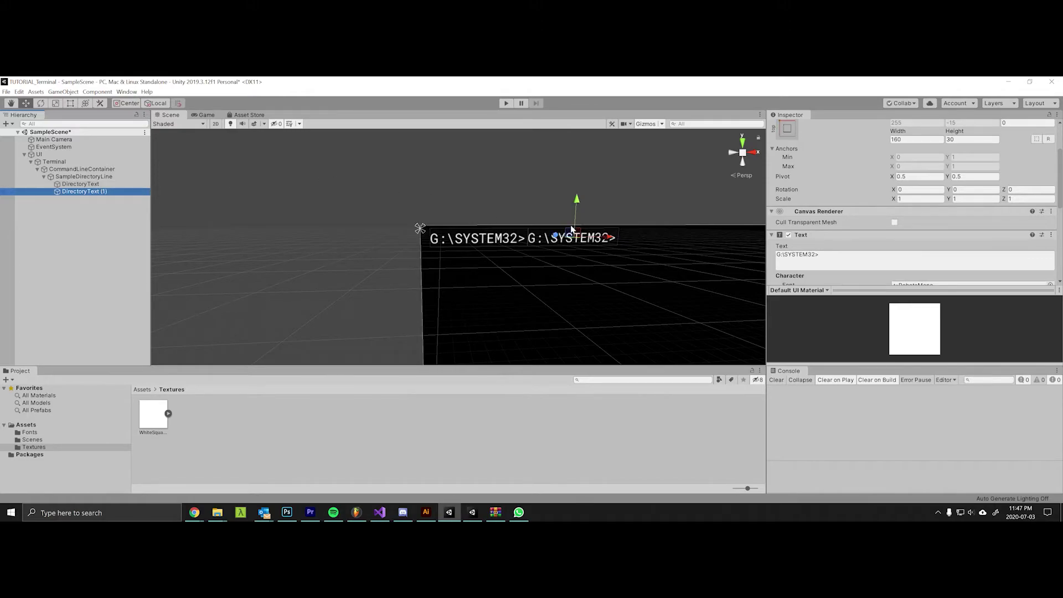
pyautogui.click(786, 255)
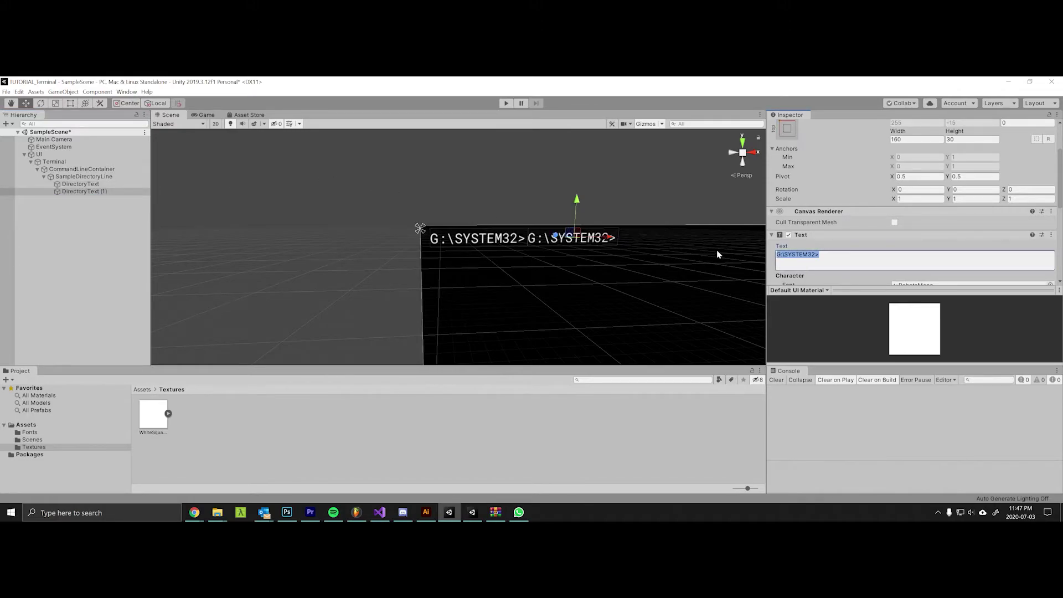
pyautogui.write('This was teh')
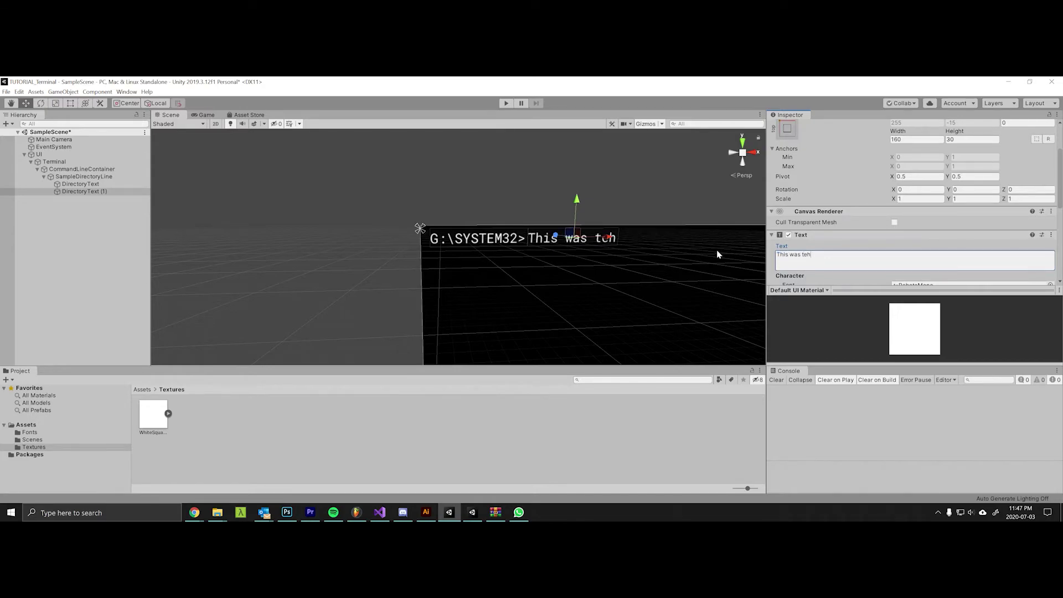
pyautogui.press('BackSpace')
pyautogui.press('BackSpace')
pyautogui.write('he user inpu')
pyautogui.scroll(3, 878, 210)
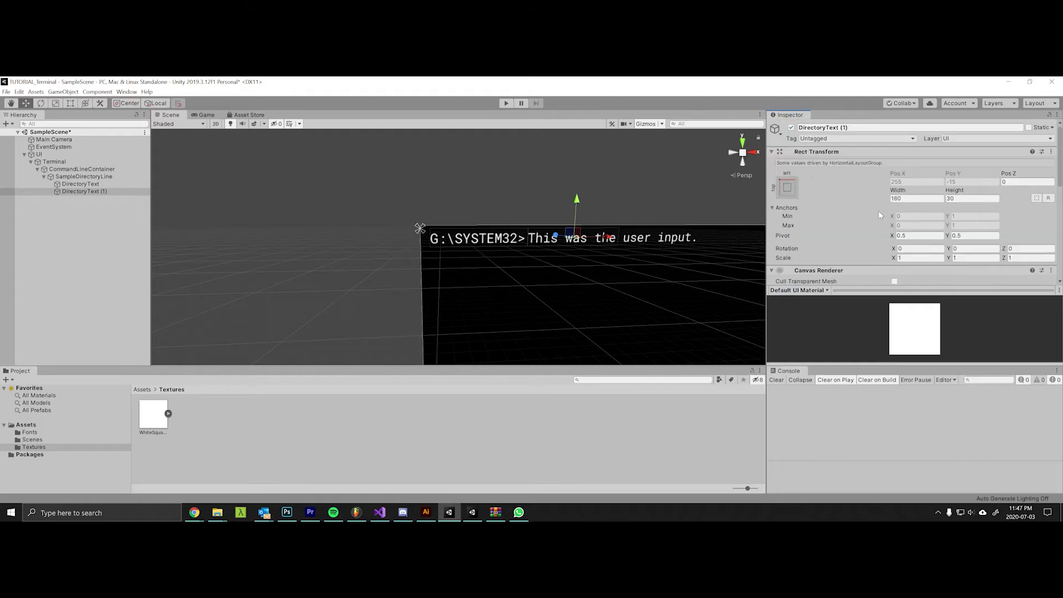
pyautogui.write('1800')
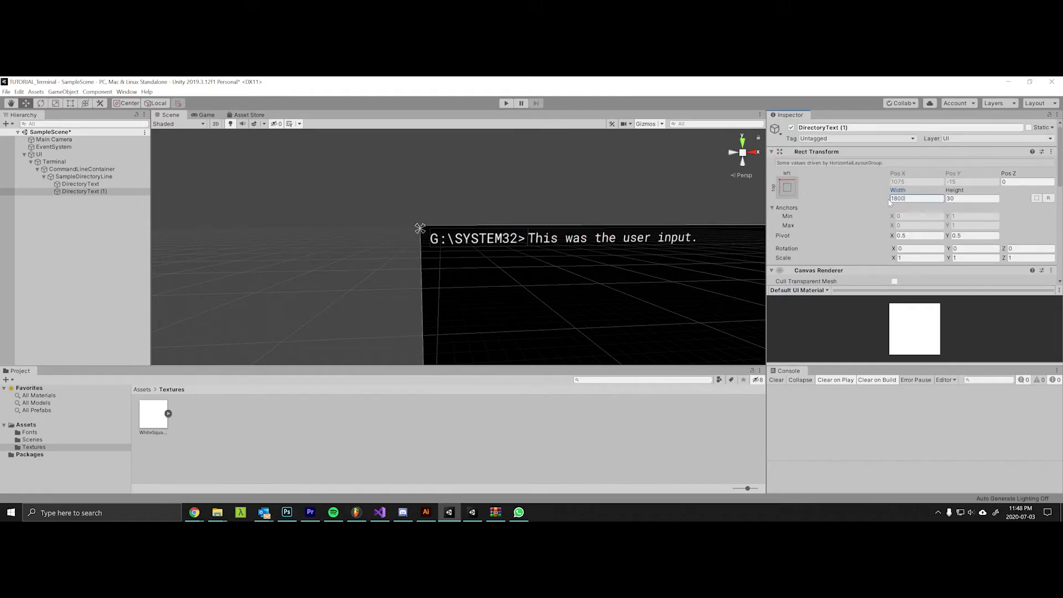
pyautogui.scroll(-5, 913, 232)
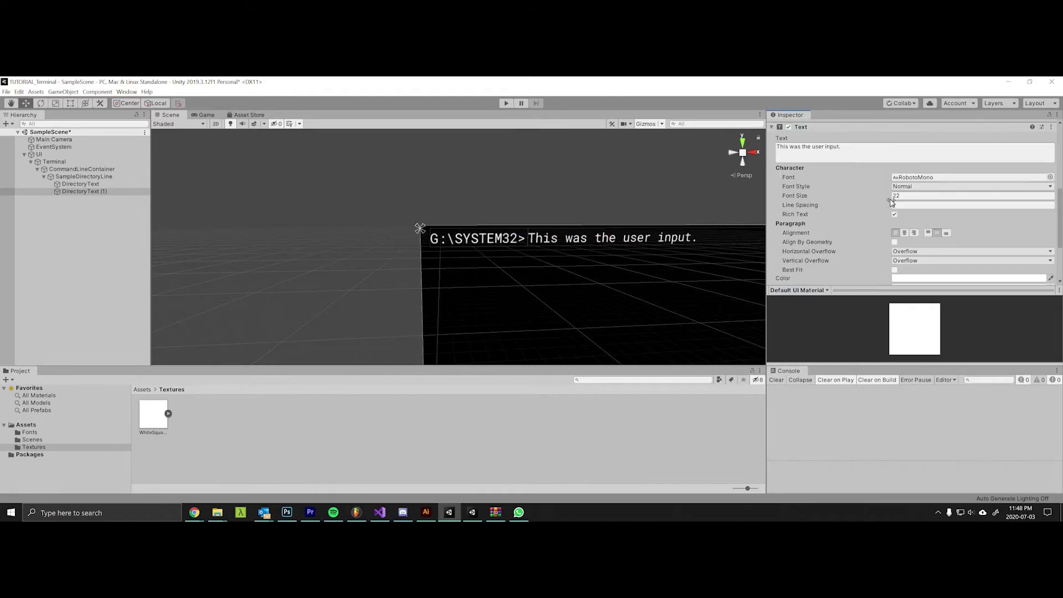
pyautogui.moveTo(590, 284)
pyautogui.keyDown('alt'); pyautogui.mouseDown()
pyautogui.moveTo(579, 297)
pyautogui.moveTo(636, 292)
pyautogui.moveTo(575, 286)
pyautogui.mouseUp(); pyautogui.keyUp('alt')
pyautogui.scroll(-5, 575, 286)
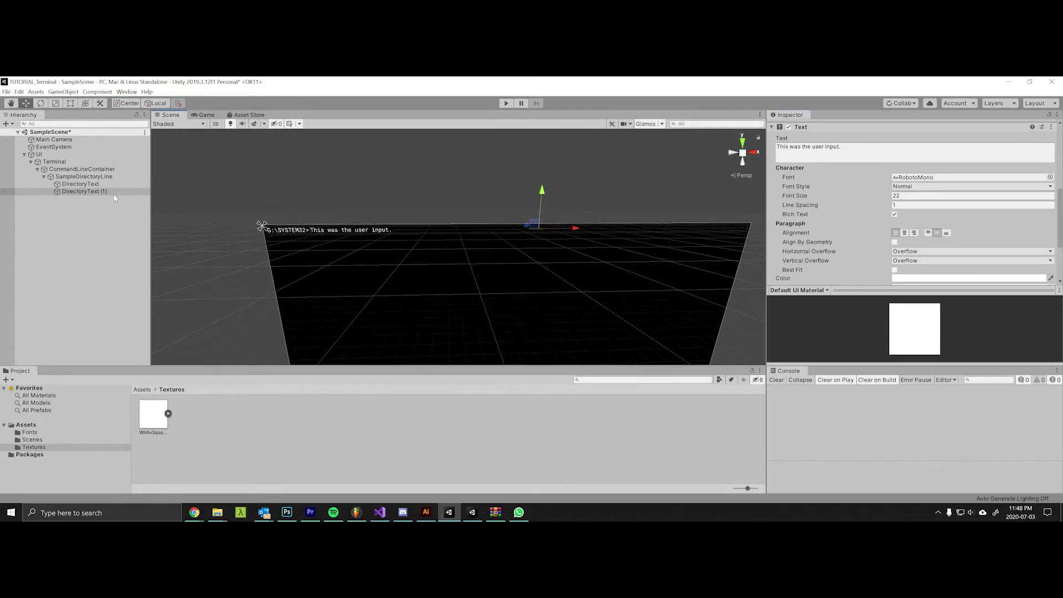
# Rename the duplicated text object to UserInputText.
pyautogui.click(92, 192)
pyautogui.press('F2')
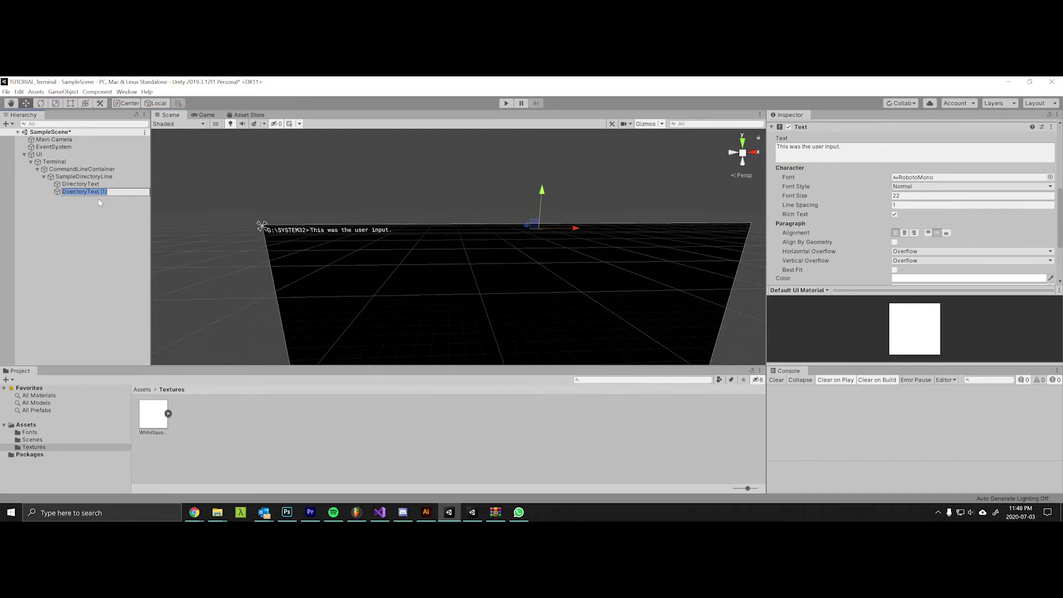
pyautogui.write('UserInputText')
pyautogui.press('Return')
pyautogui.press('Left')
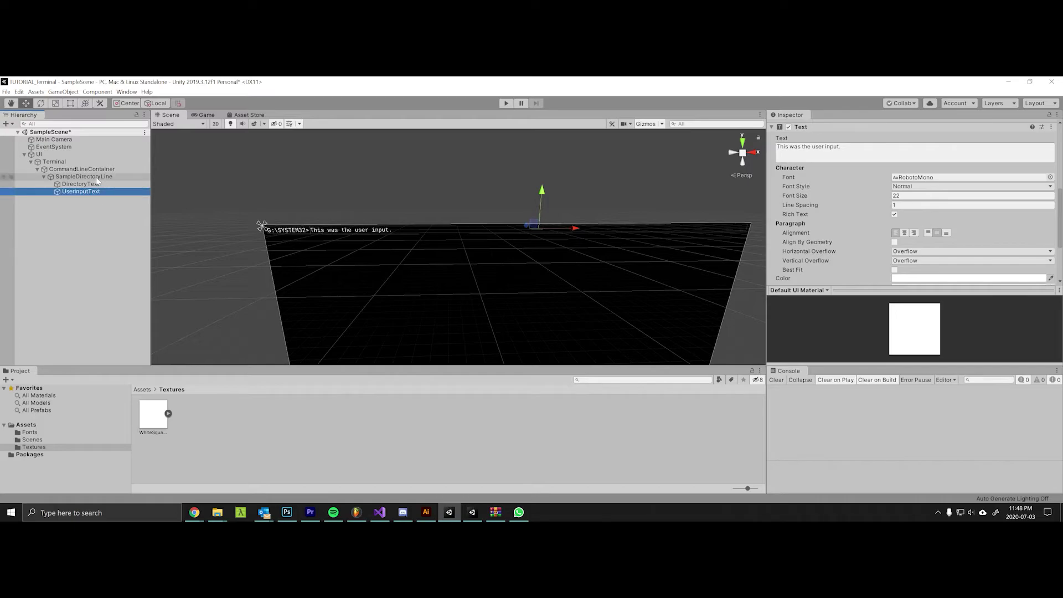
# Undo the accidental duplicate and set SampleDirectoryLine's height to 30.
pyautogui.hotkey('ctrl', 'd')
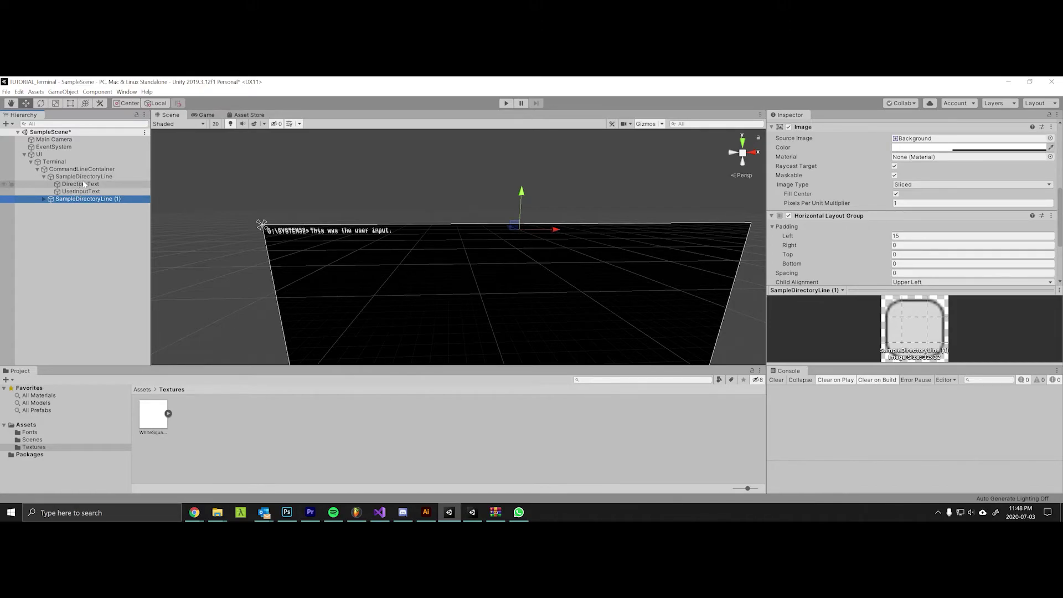
pyautogui.scroll(5, 1014, 218)
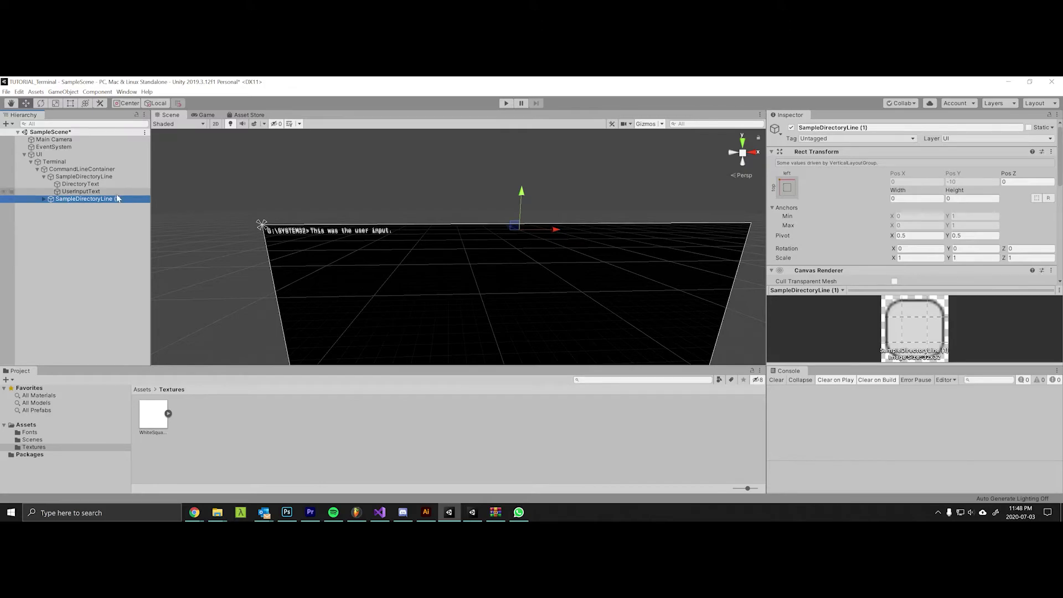
pyautogui.hotkey('ctrl', 'z')
pyautogui.click(972, 199)
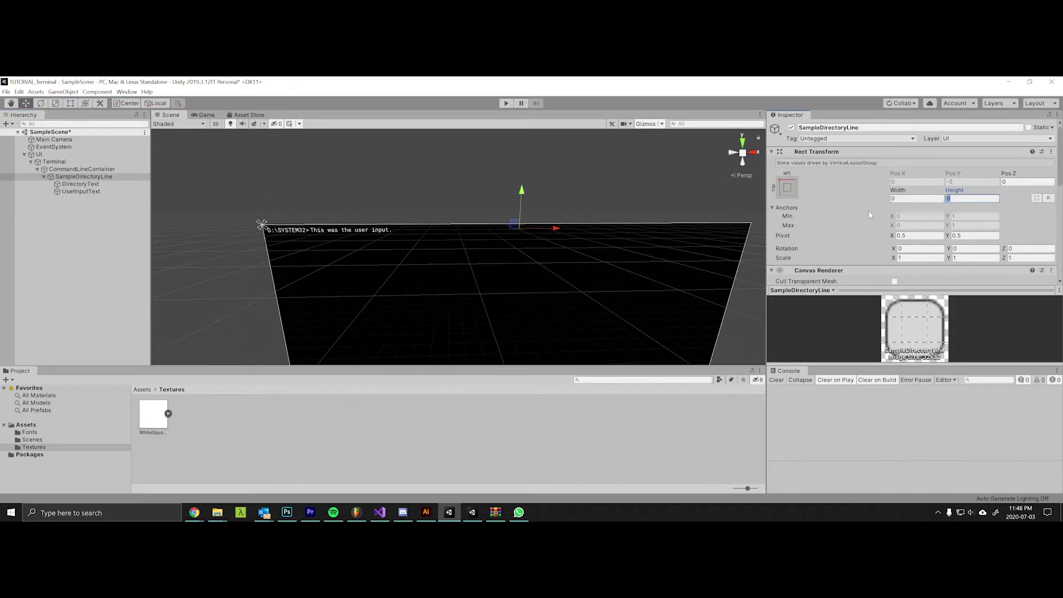
pyautogui.write('30')
pyautogui.keyDown('alt'); pyautogui.moveTo(356, 208); pyautogui.dragTo(332, 217); pyautogui.keyUp('alt')
# Duplicate the directory line and name the copy SampleResponseLine.
pyautogui.click(86, 171)
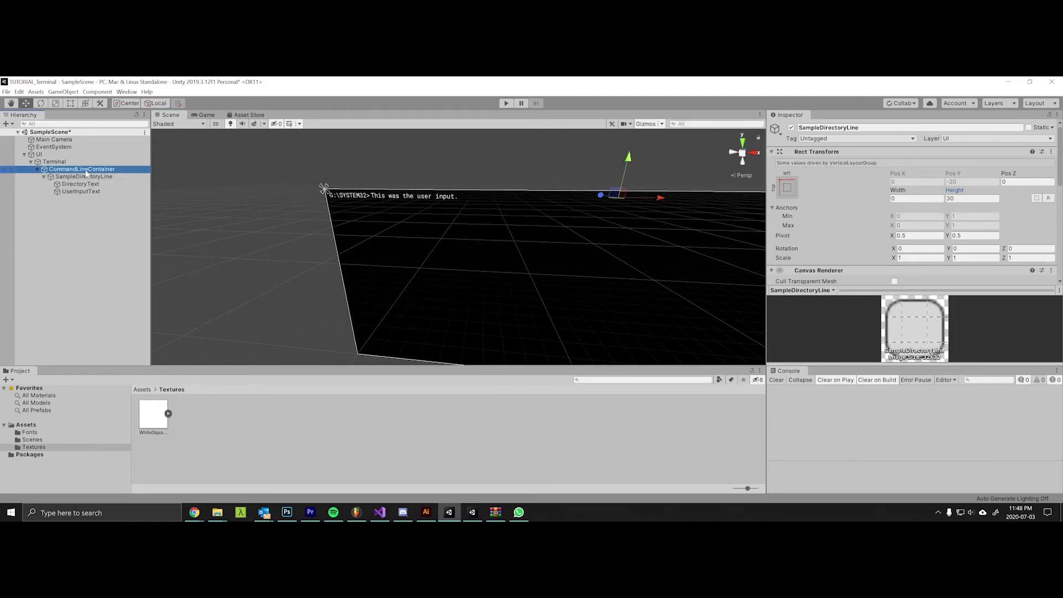
pyautogui.hotkey('ctrl', 'd')
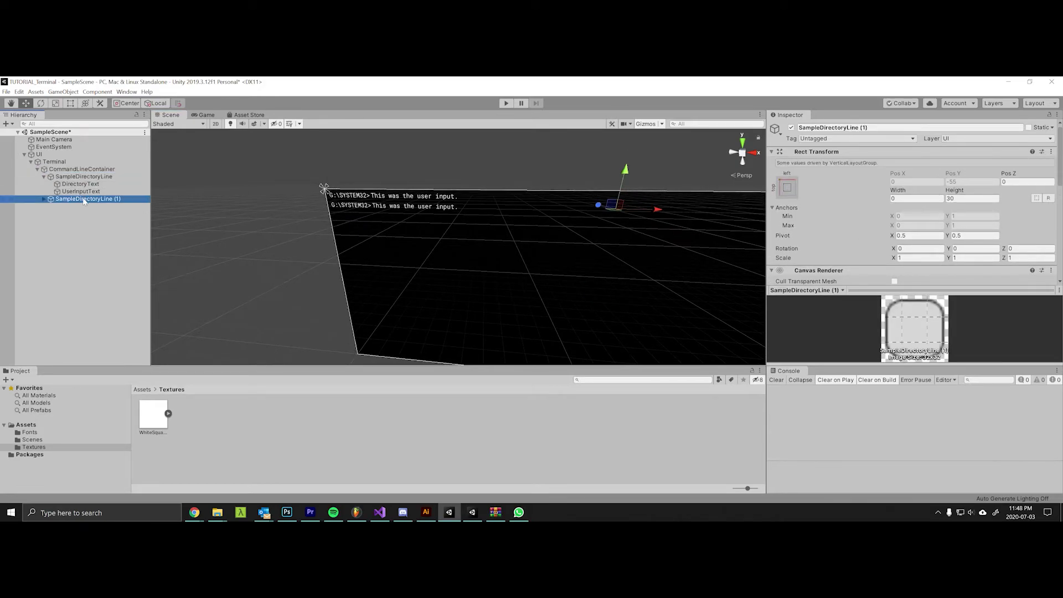
pyautogui.press('F2')
pyautogui.write('Sa')
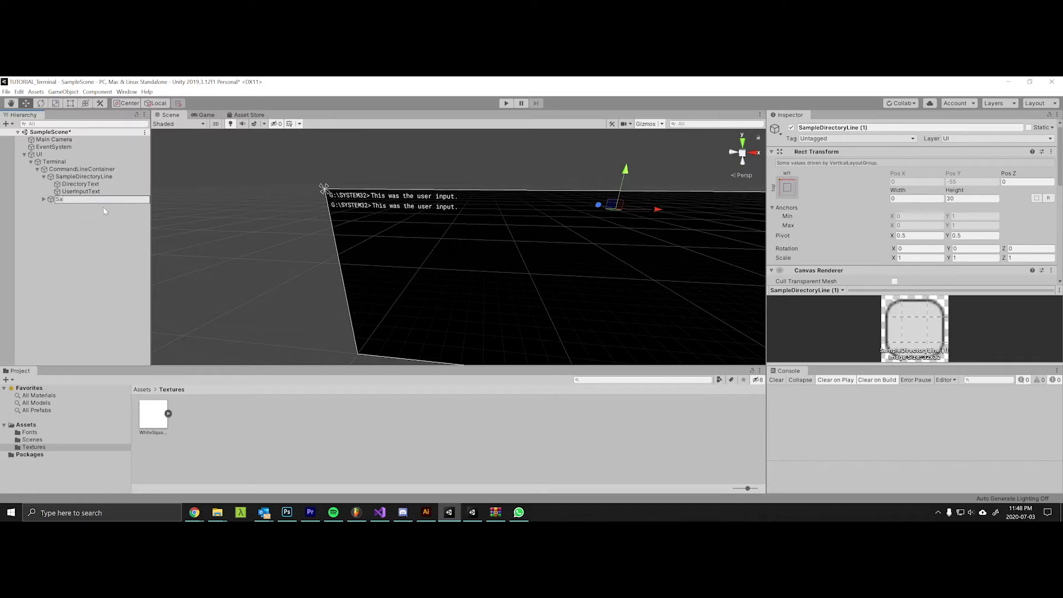
pyautogui.write('mpleResponseLine')
pyautogui.press('Return')
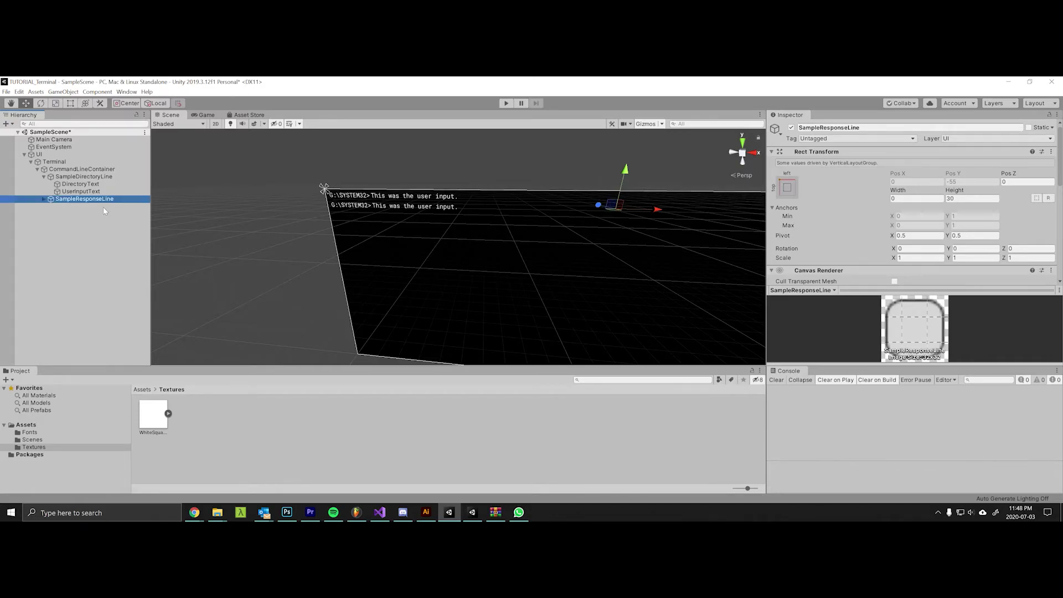
# Delete SampleResponseLine's DirectoryText and rename its UserInputText to ResponseText.
pyautogui.click(44, 198)
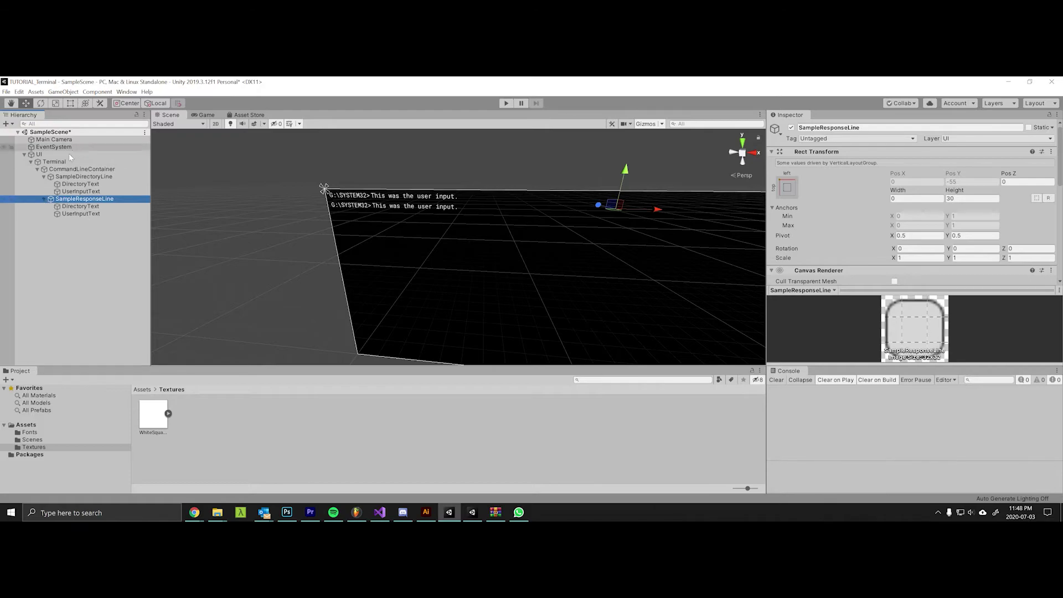
pyautogui.click(80, 206)
pyautogui.press('Delete')
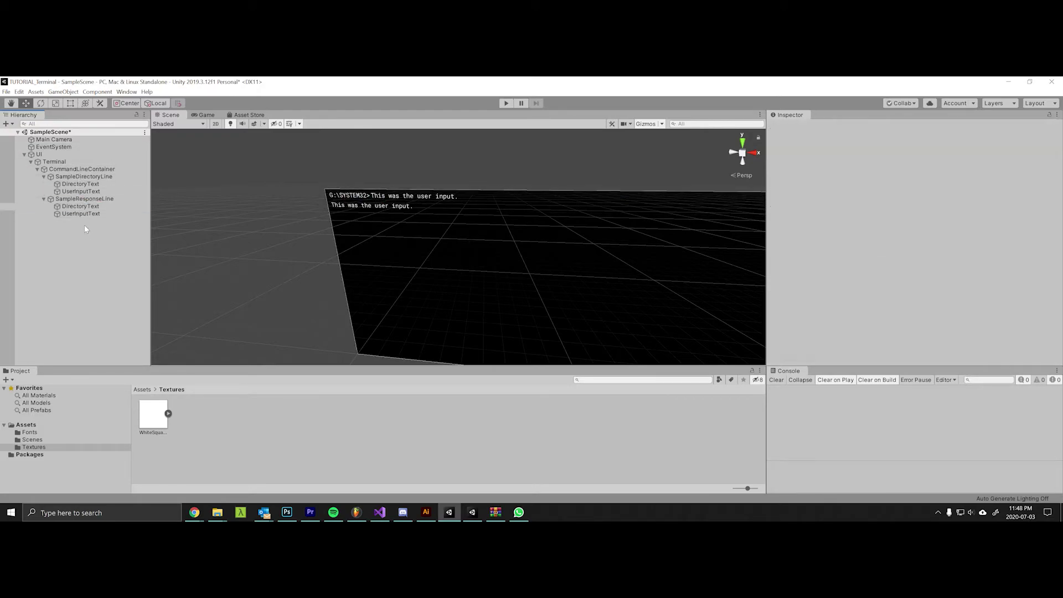
pyautogui.click(81, 208)
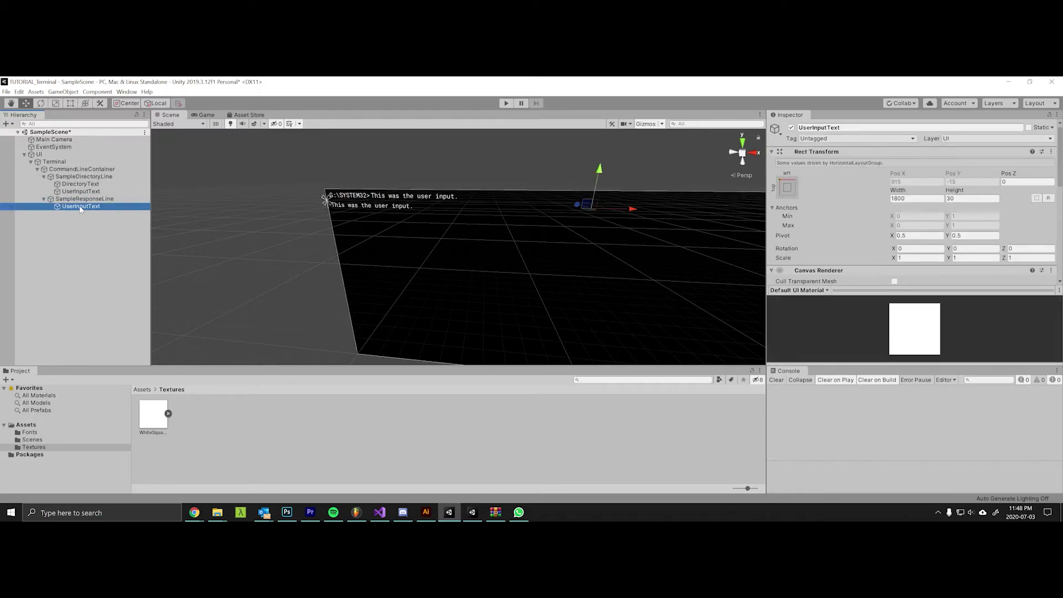
pyautogui.press('F2')
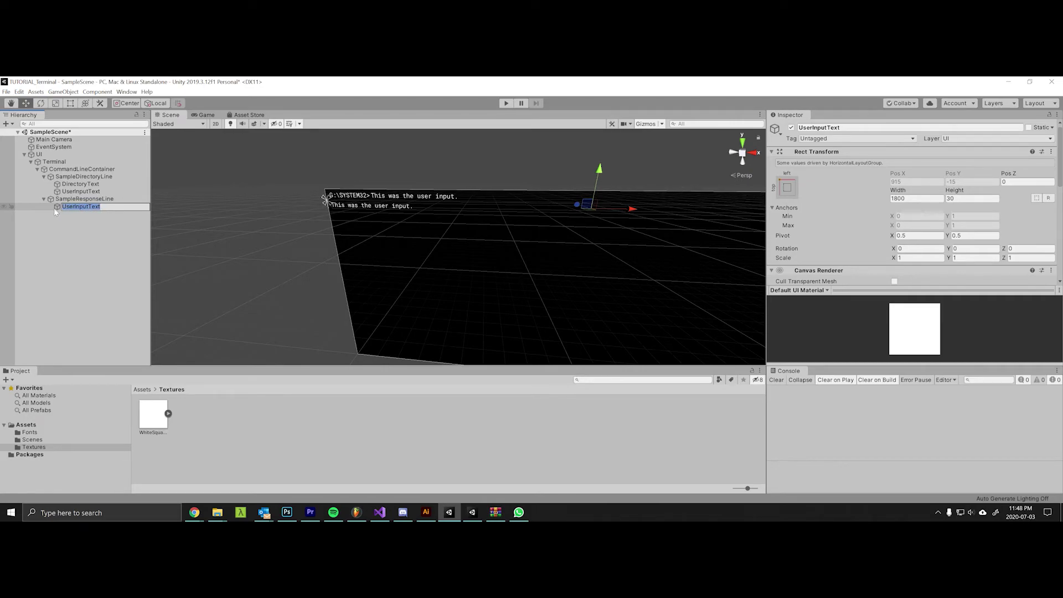
pyautogui.write('ResponseTe')
# Make ResponseText read "The terminal has responded.".
pyautogui.press('Return')
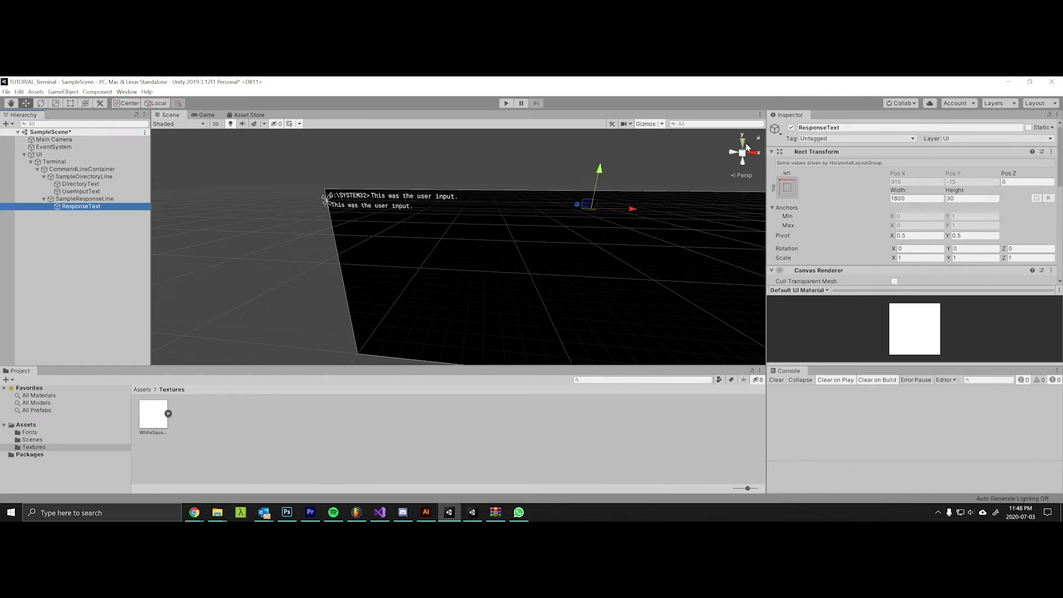
pyautogui.scroll(-5, 905, 176)
pyautogui.click(841, 150)
pyautogui.write('The')
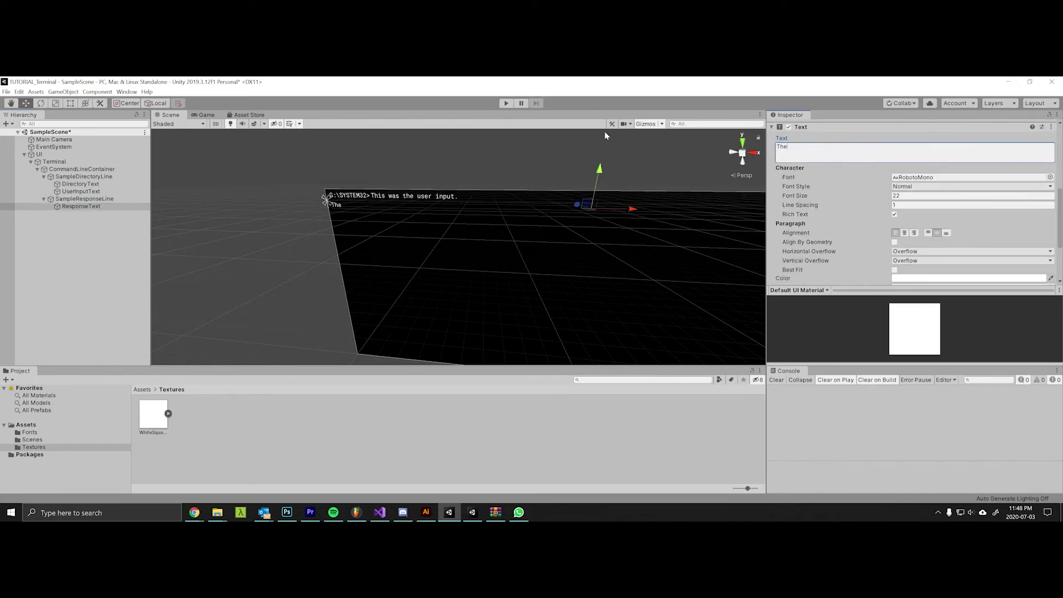
pyautogui.write(' terminal has responded.')
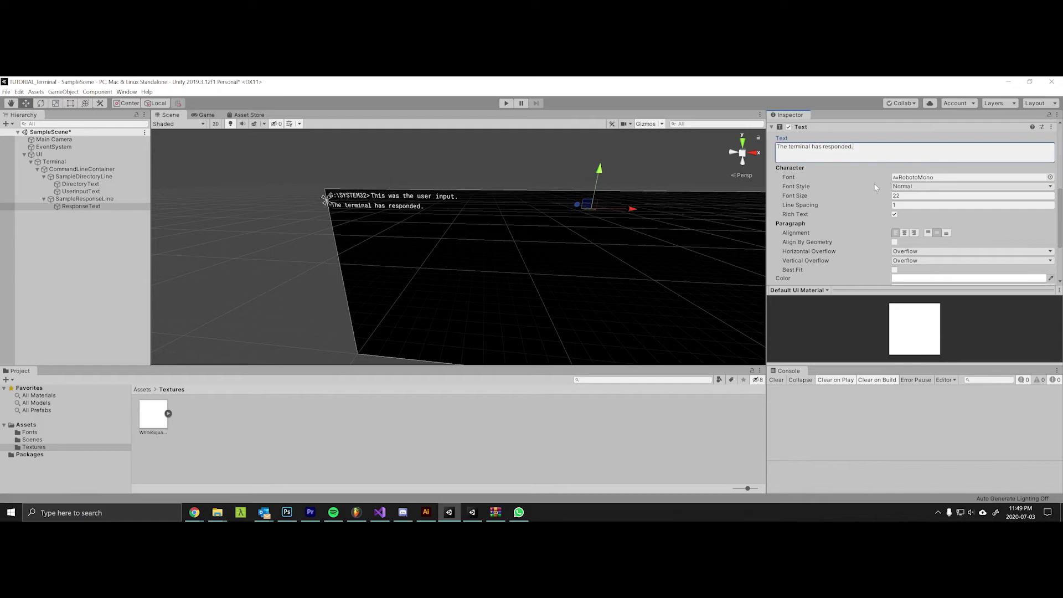
# Colour the response text yellow-orange FFBC00.
pyautogui.scroll(-3, 874, 184)
pyautogui.click(908, 199)
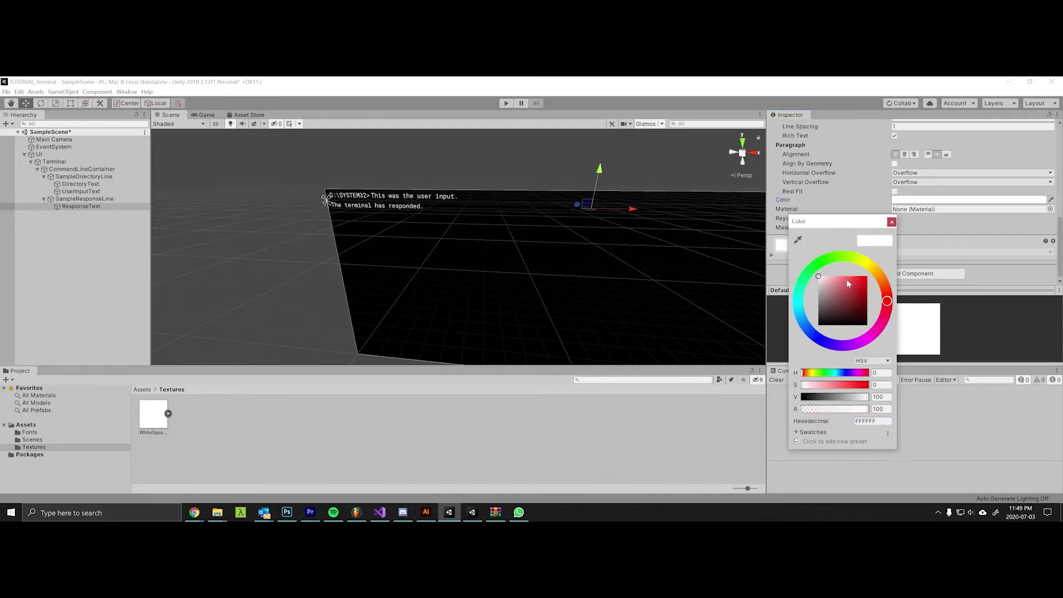
pyautogui.moveTo(886, 301); pyautogui.dragTo(874, 270)
pyautogui.click(866, 276)
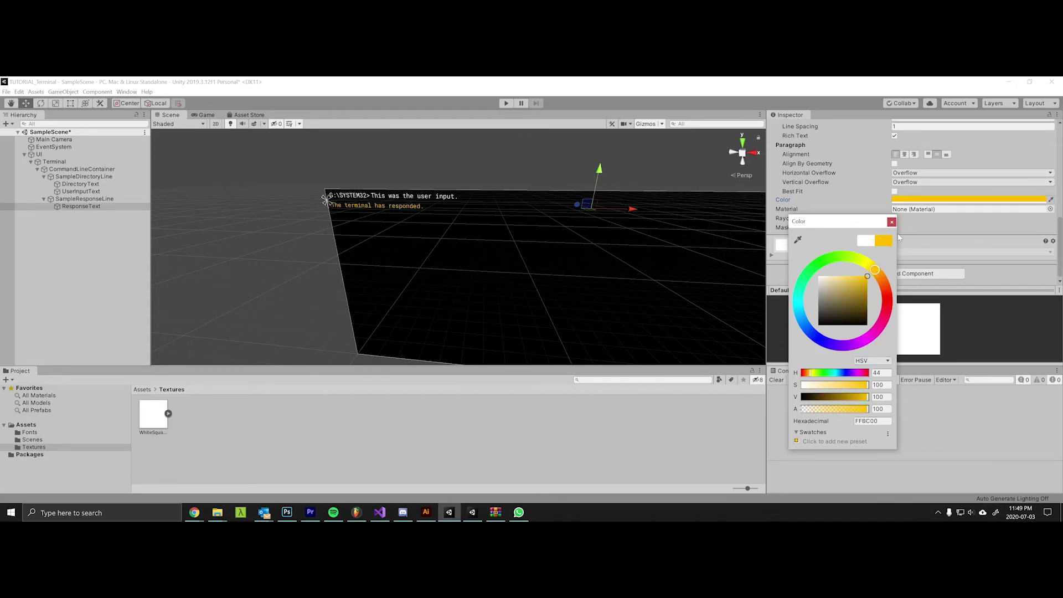
pyautogui.click(891, 222)
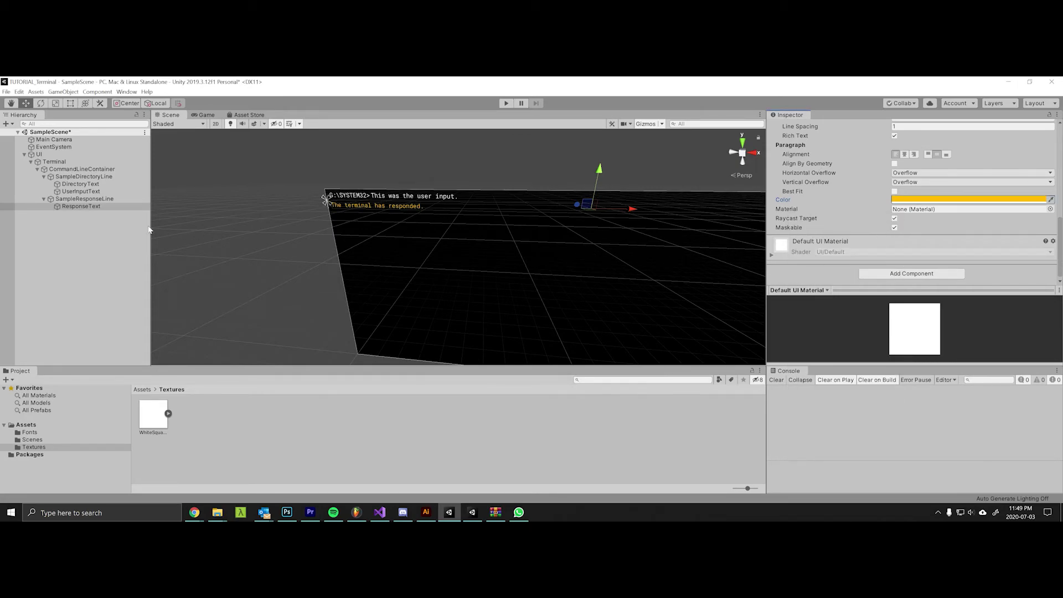
# Duplicate SampleDirectoryLine as UserInputLine and delete its UserInputText child, keeping only the G:\SYSTEM32> prefix.
pyautogui.click(83, 176)
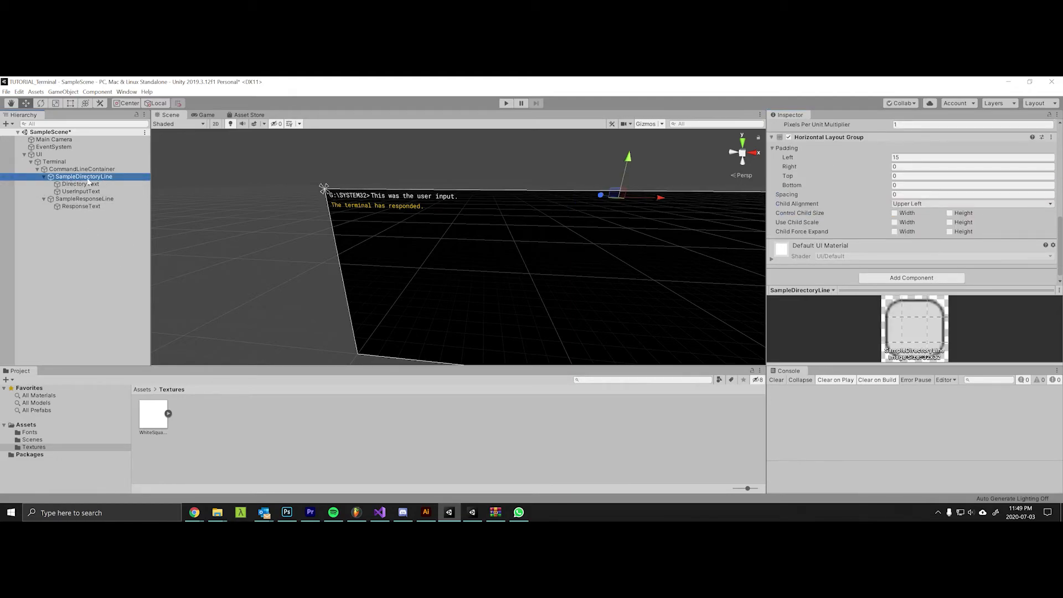
pyautogui.hotkey('ctrl', 'd')
pyautogui.click(44, 214)
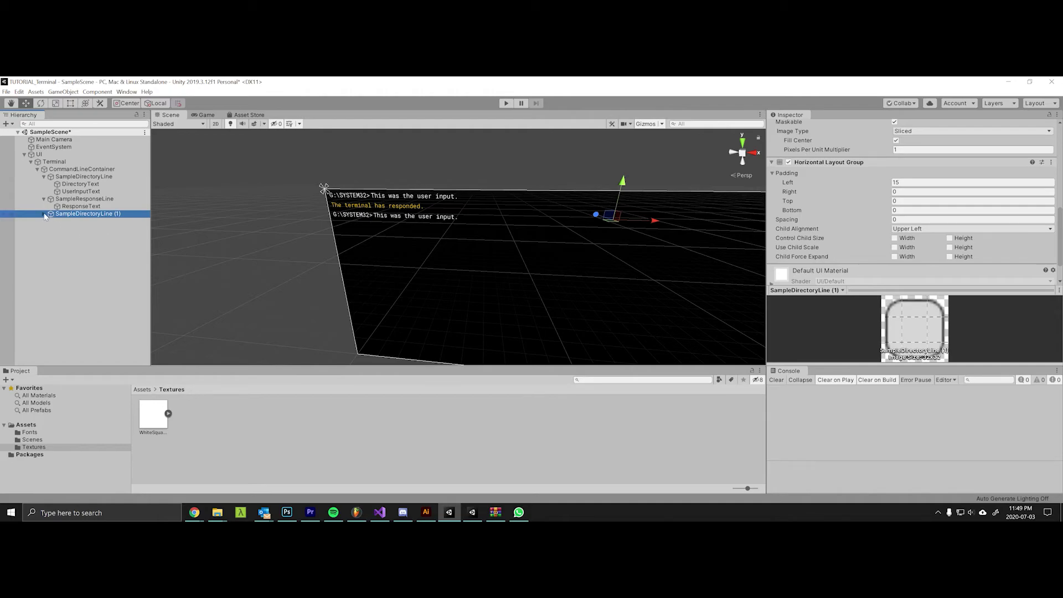
pyautogui.click(97, 213)
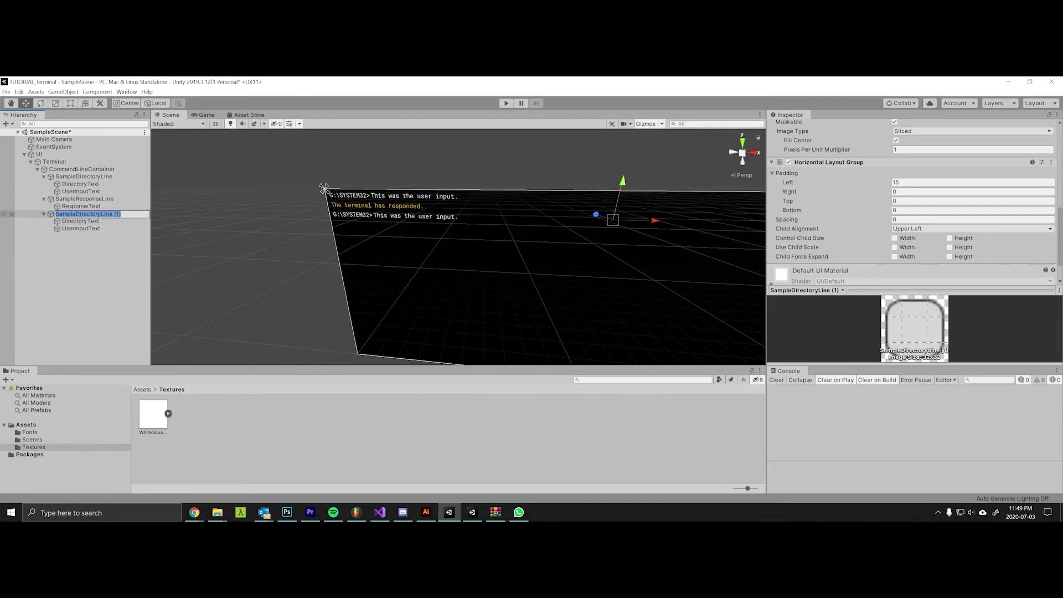
pyautogui.write('UserInputLine')
pyautogui.press('Return')
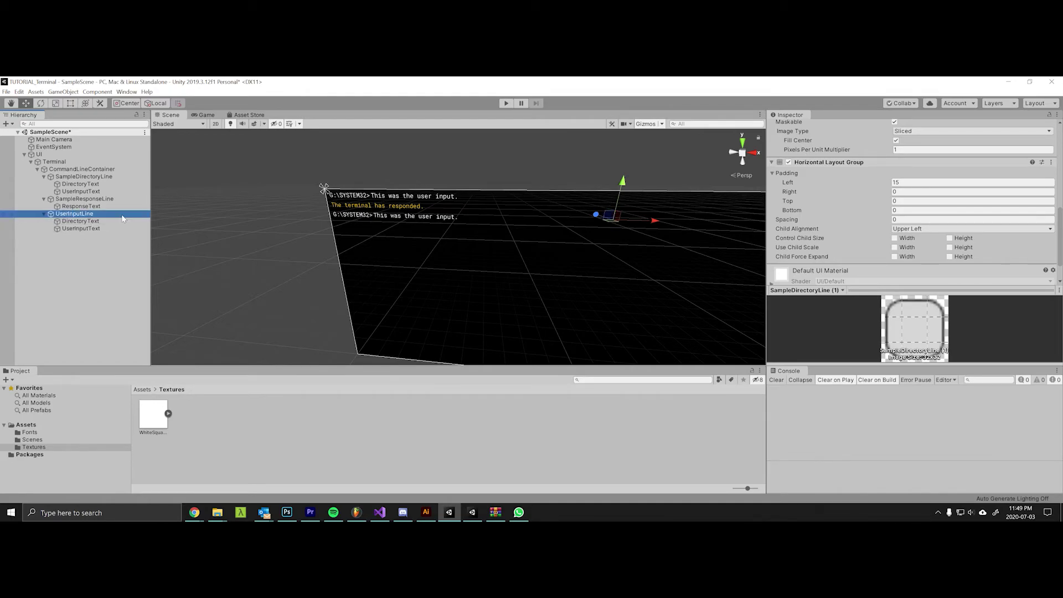
pyautogui.click(105, 228)
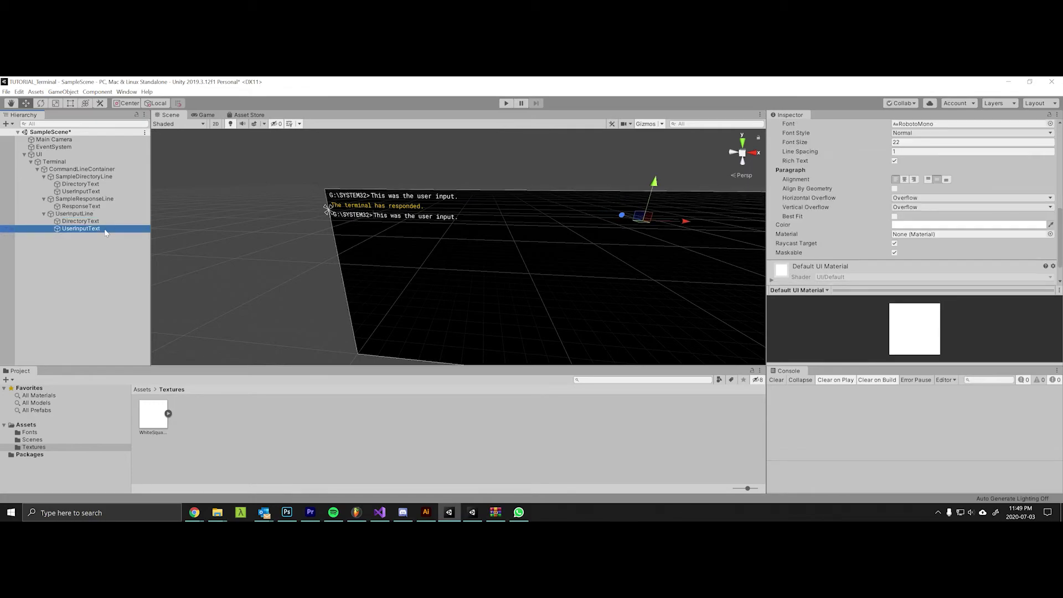
pyautogui.press('Delete')
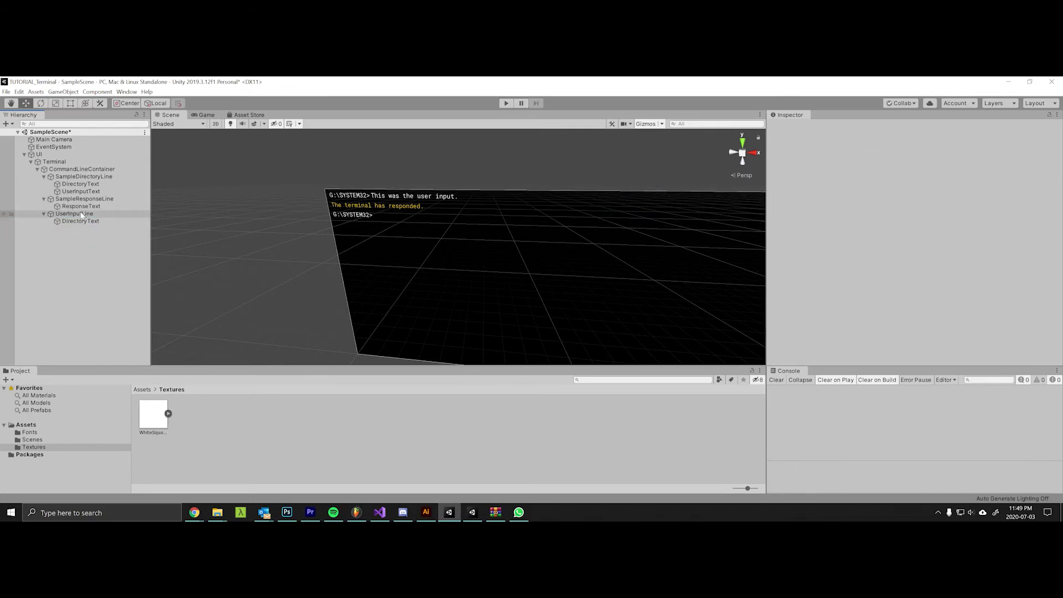
# Add a UI Input Field under UserInputLine and set its width to 1800.
pyautogui.rightClick(82, 215)
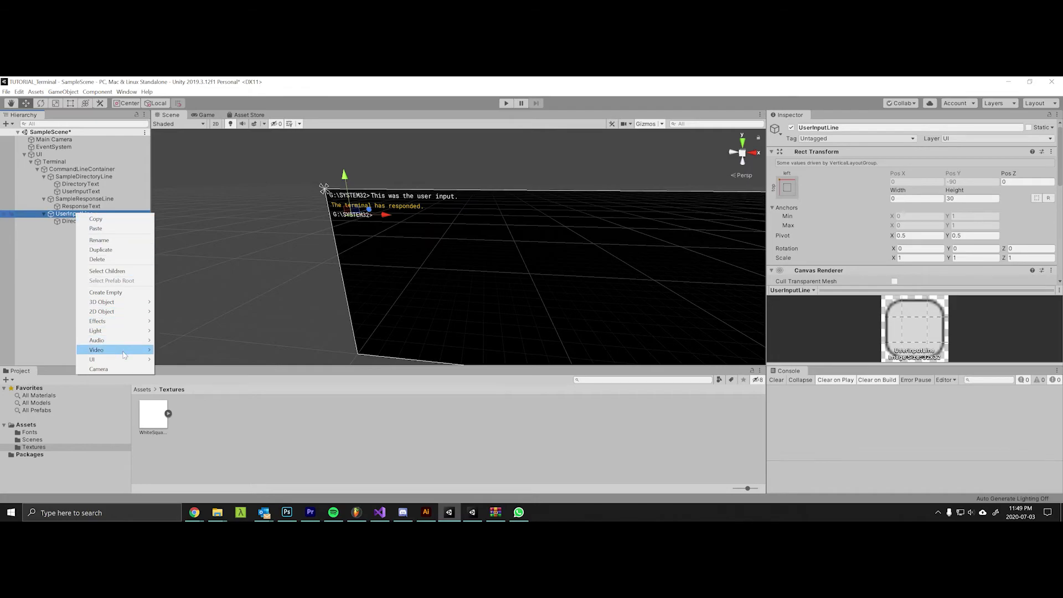
pyautogui.moveTo(124, 359)
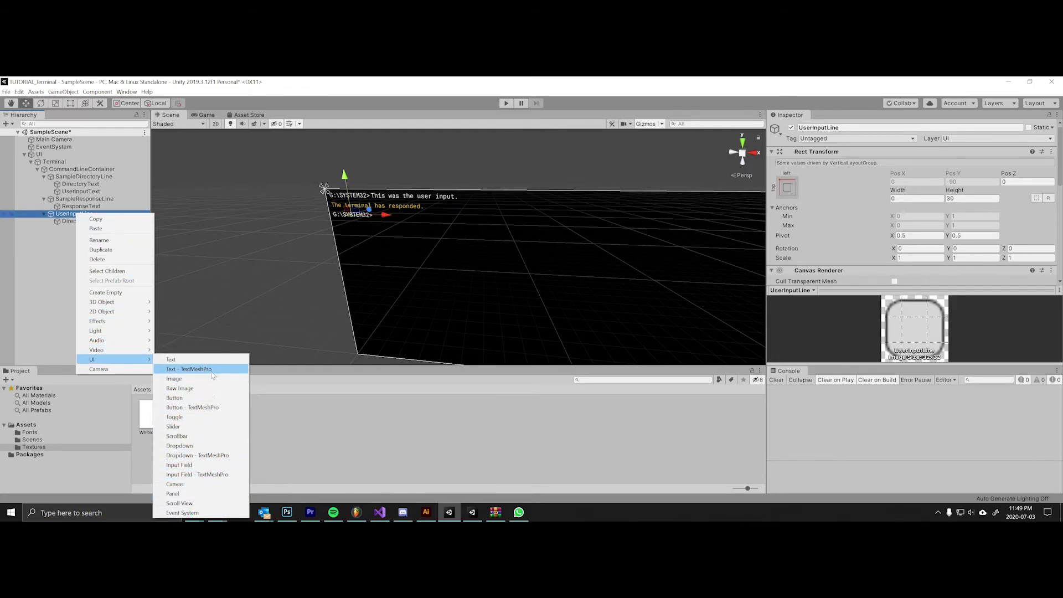
pyautogui.click(188, 465)
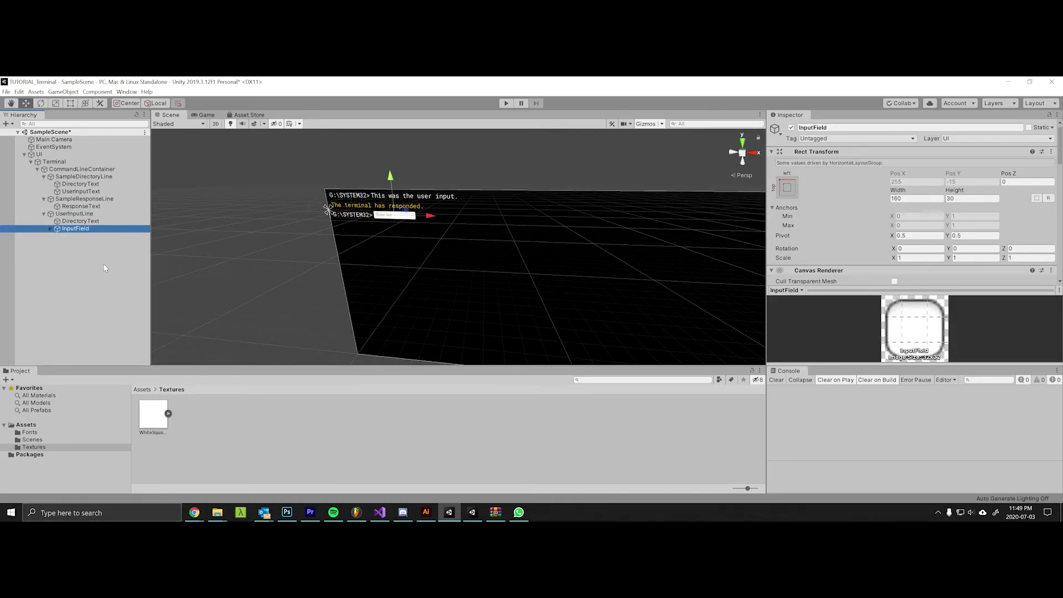
pyautogui.scroll(4, 465, 204)
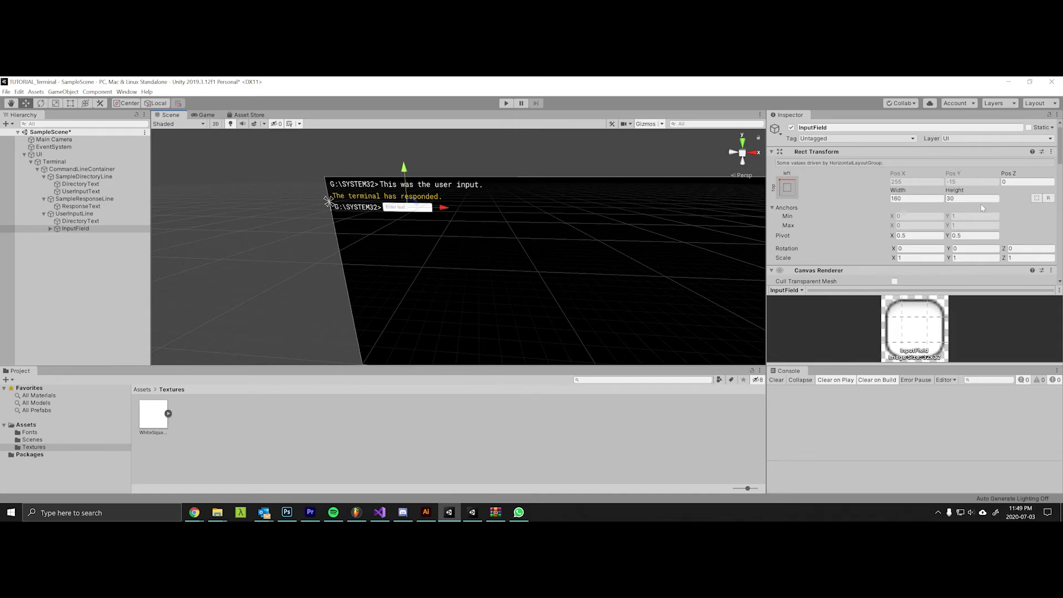
pyautogui.click(913, 198)
pyautogui.write('1800')
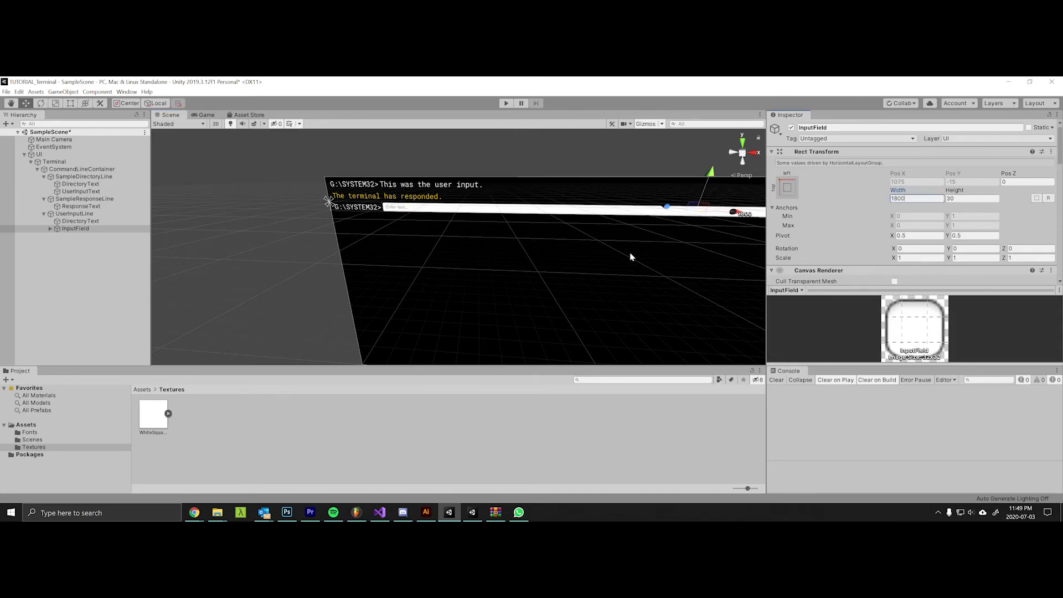
pyautogui.keyDown('alt'); pyautogui.moveTo(629, 254); pyautogui.dragTo(658, 214); pyautogui.keyUp('alt')
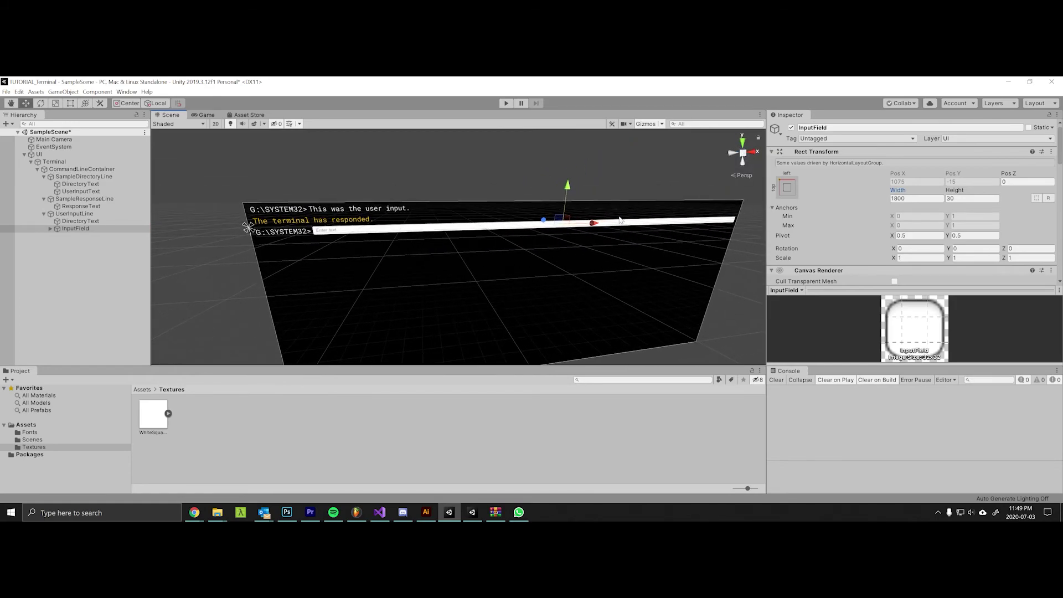
pyautogui.scroll(-3, 824, 216)
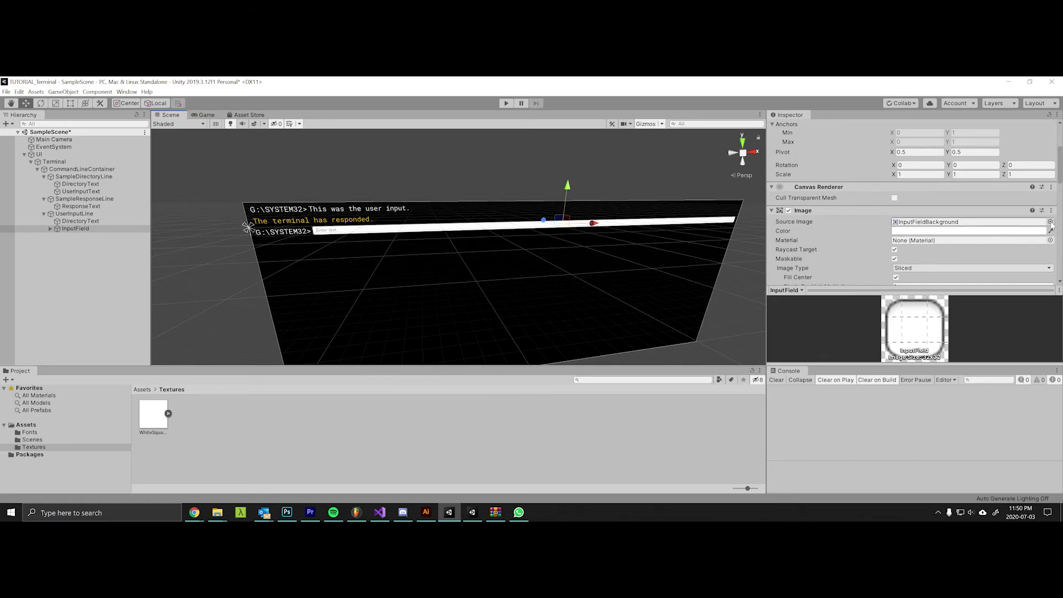
# Set the InputField's Image Source Image to None.
pyautogui.scroll(-3, 1050, 226)
pyautogui.scroll(3, 1050, 226)
pyautogui.click(1049, 223)
pyautogui.press('Escape')
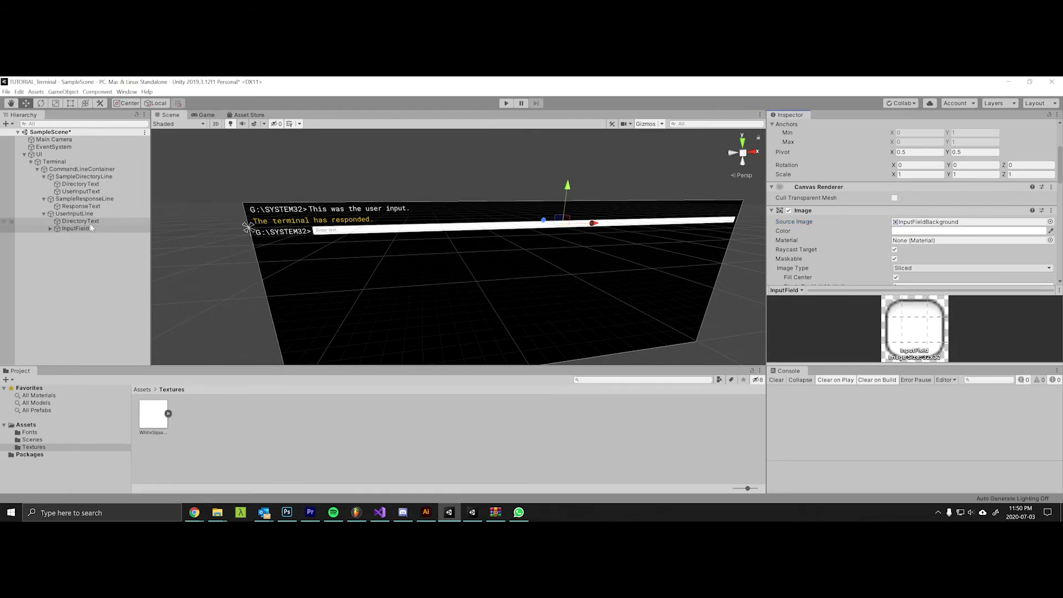
pyautogui.click(1050, 222)
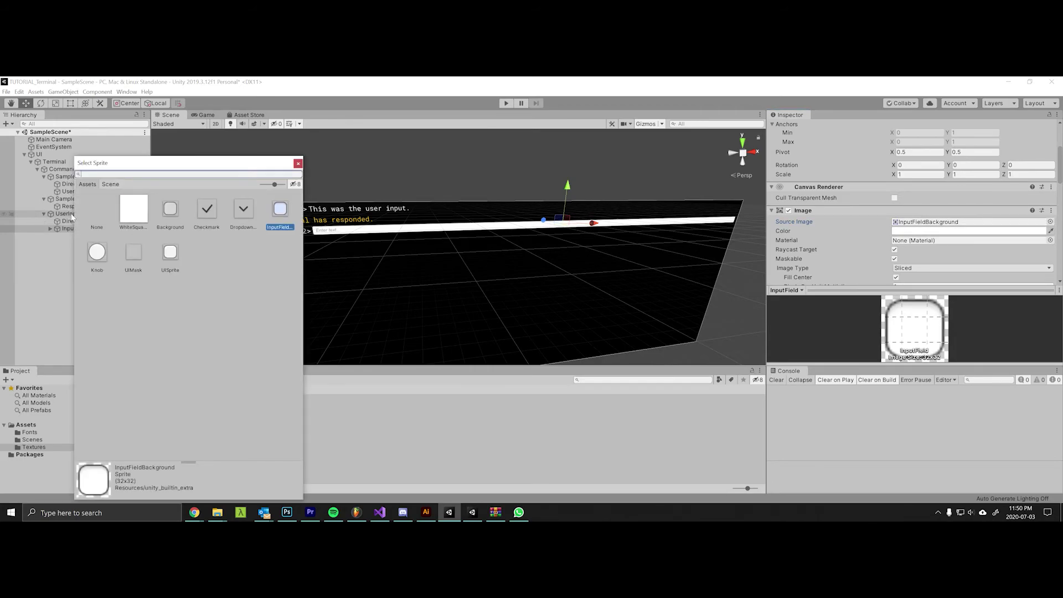
pyautogui.doubleClick(91, 214)
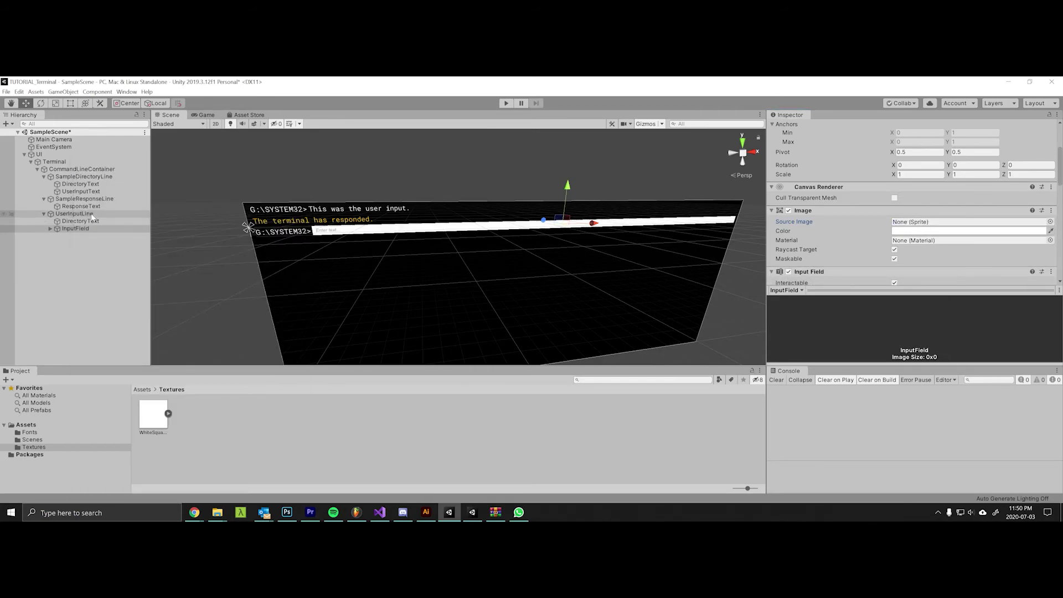
# Drag the InputField image colour's alpha to 0 to make it fully transparent.
pyautogui.click(939, 230)
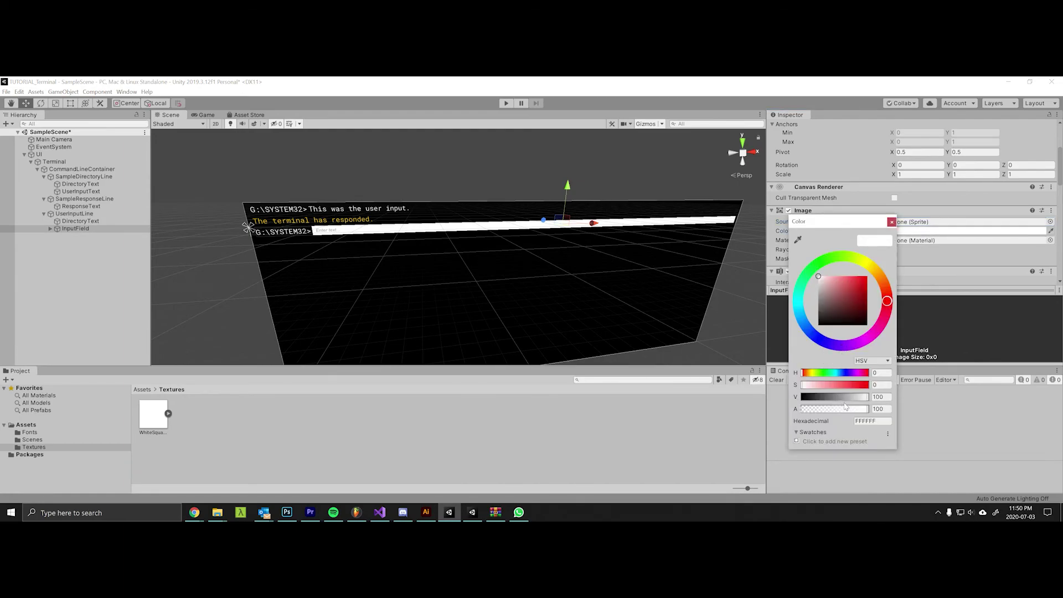
pyautogui.press('Escape')
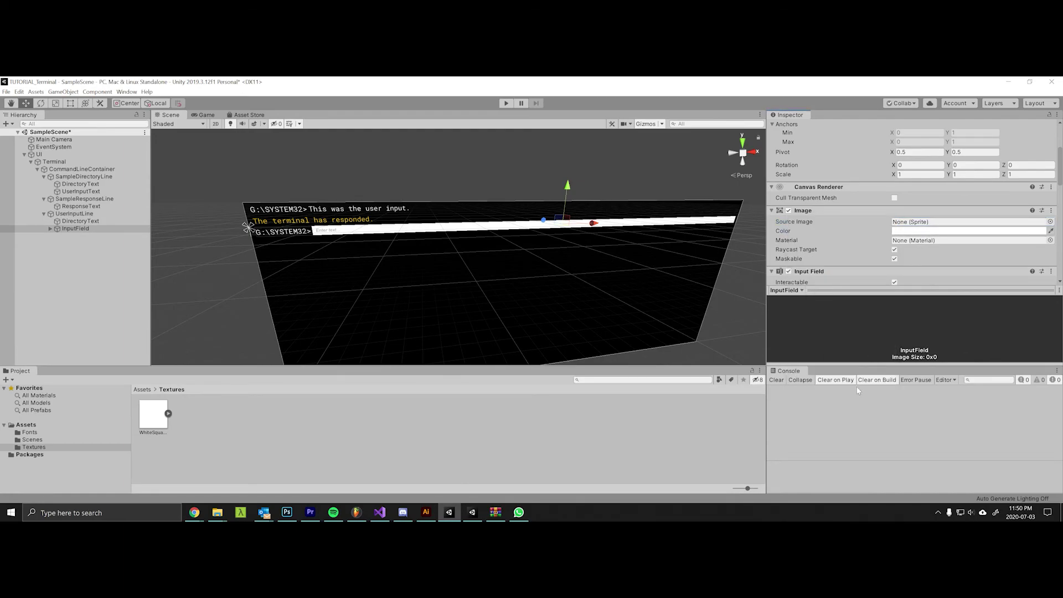
pyautogui.click(942, 232)
pyautogui.moveTo(851, 413); pyautogui.dragTo(800, 415)
pyautogui.press('Escape')
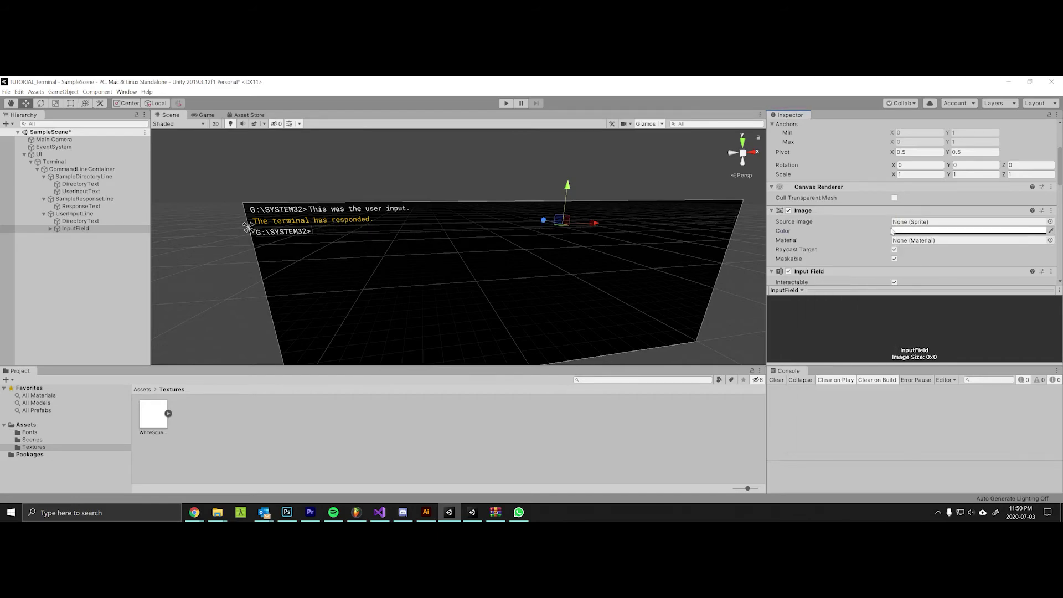
pyautogui.scroll(-4, 913, 232)
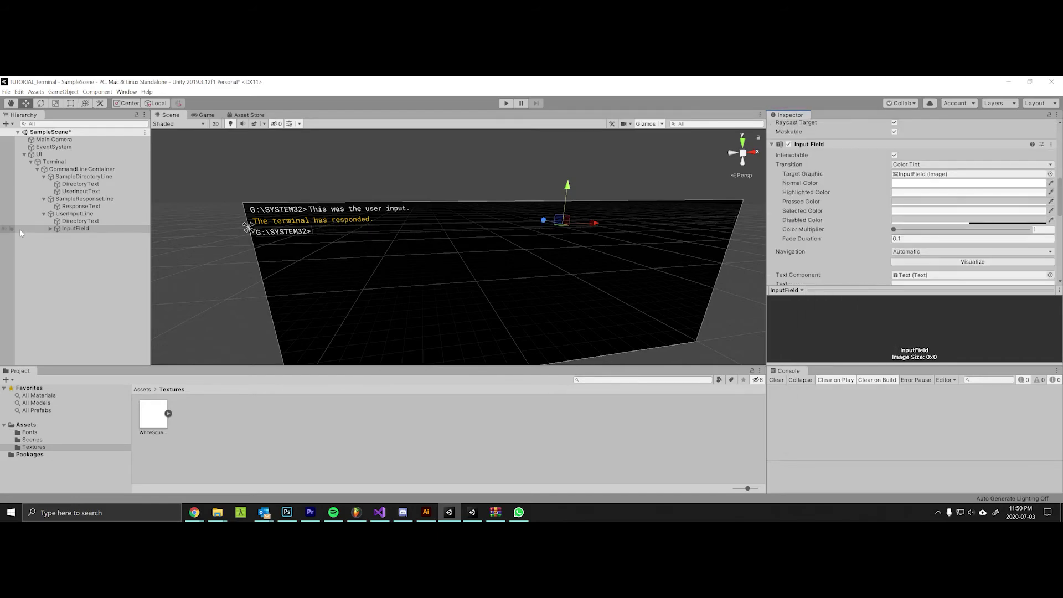
# Delete the InputField's Placeholder and set its Text font size to 22.
pyautogui.click(50, 228)
pyautogui.click(86, 236)
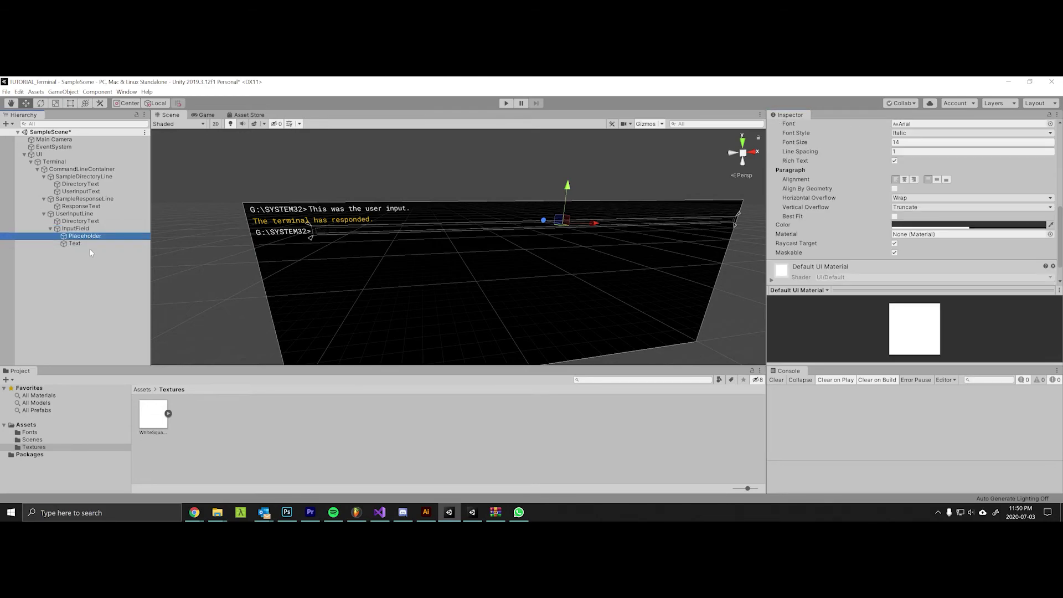
pyautogui.press('Delete')
pyautogui.click(83, 236)
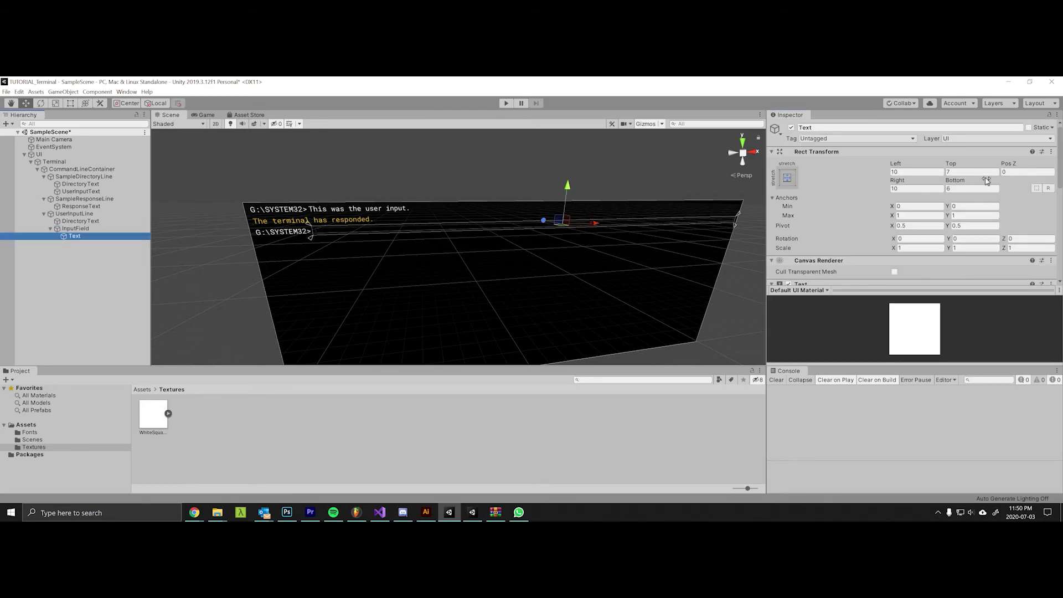
pyautogui.scroll(-5, 967, 192)
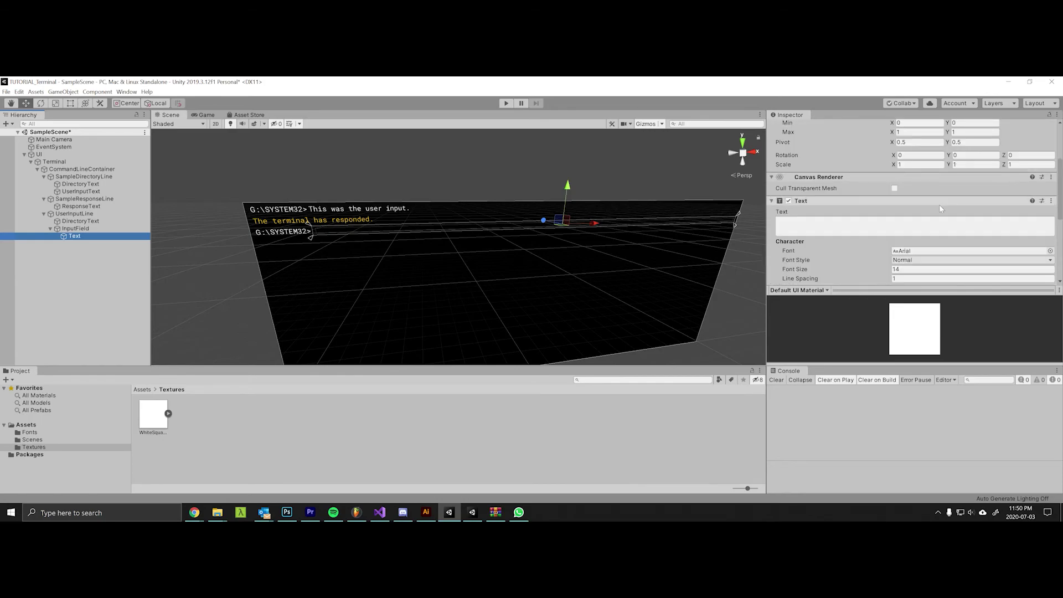
pyautogui.click(941, 185)
pyautogui.write('22')
# Set the input Text's font to RobotoMono and its vertical overflow to Overflow.
pyautogui.click(1050, 167)
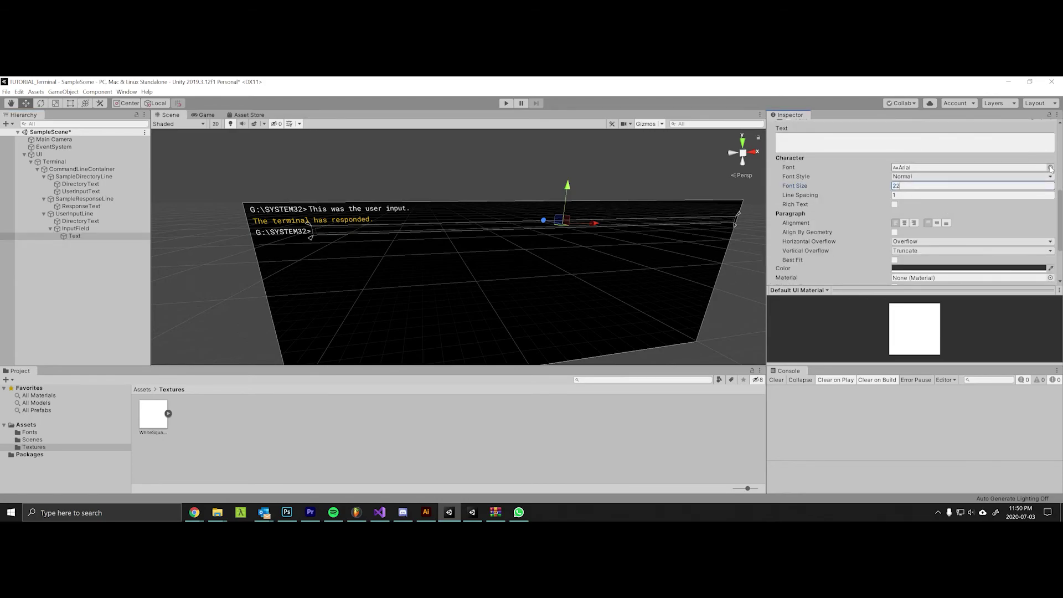
pyautogui.click(134, 214)
pyautogui.doubleClick(135, 213)
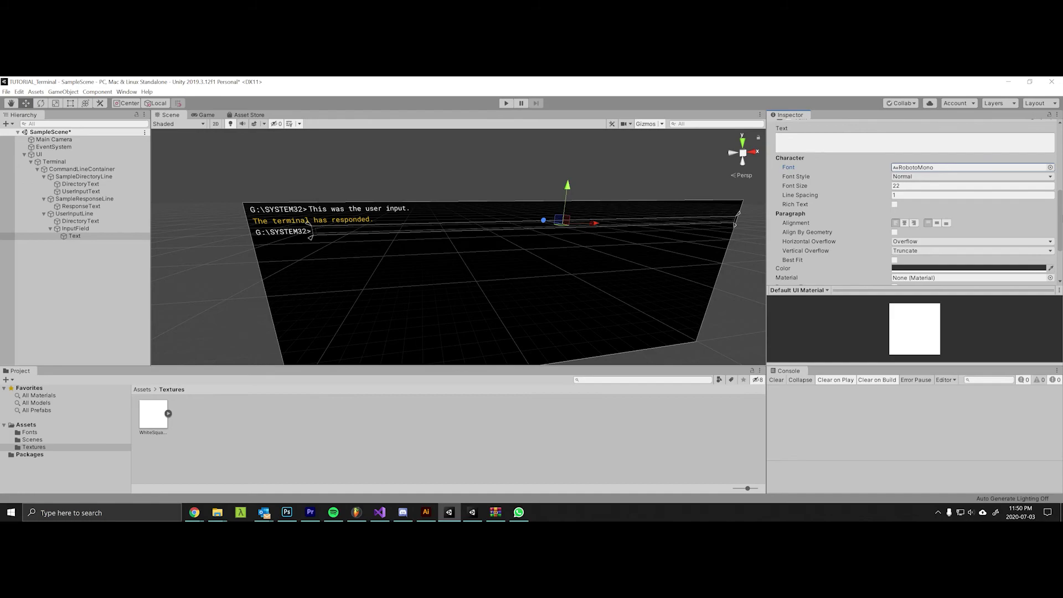
pyautogui.scroll(3, 1007, 210)
pyautogui.click(995, 217)
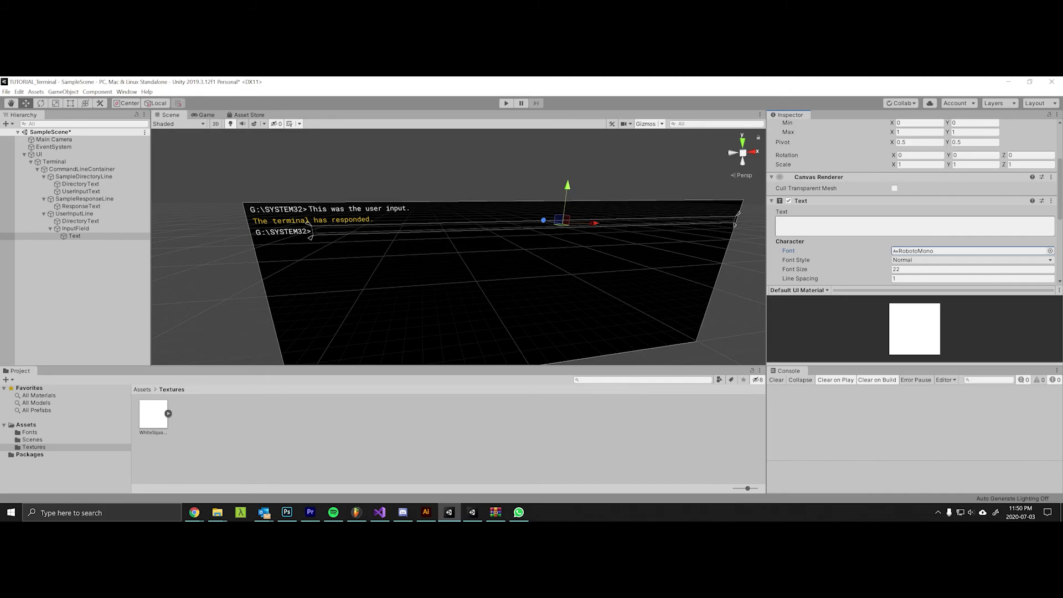
pyautogui.scroll(3, 872, 218)
pyautogui.scroll(-6, 885, 221)
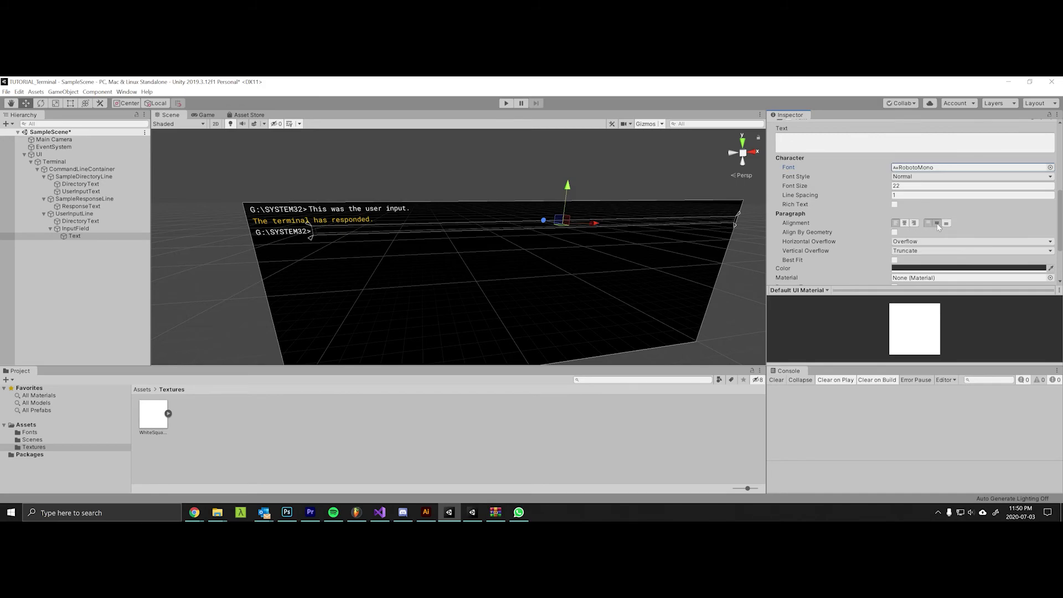
pyautogui.click(923, 251)
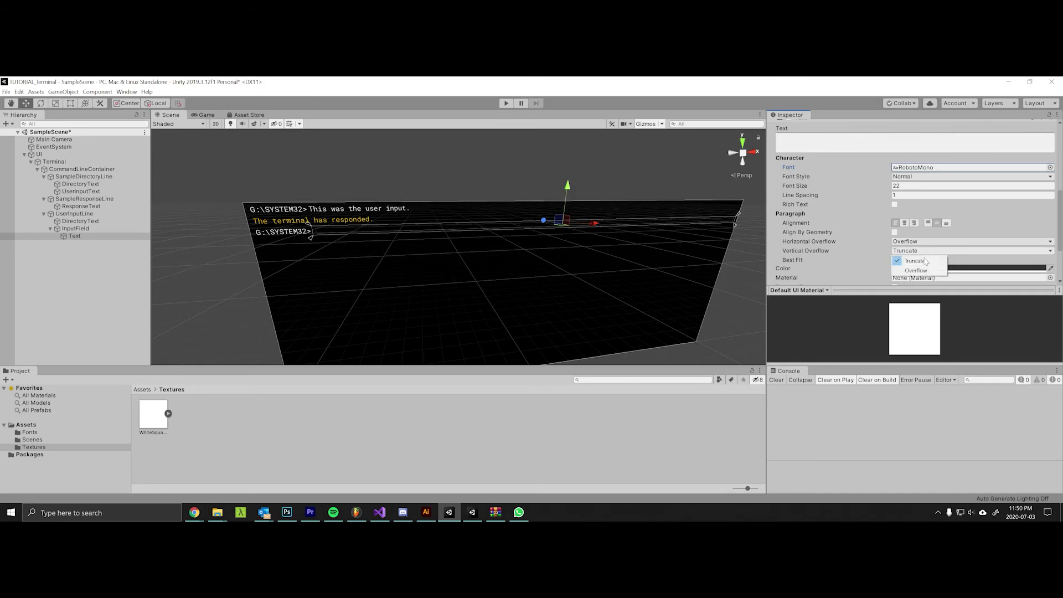
pyautogui.click(915, 270)
# Colour the input text bright green (1CFF00).
pyautogui.scroll(-3, 915, 260)
pyautogui.click(941, 200)
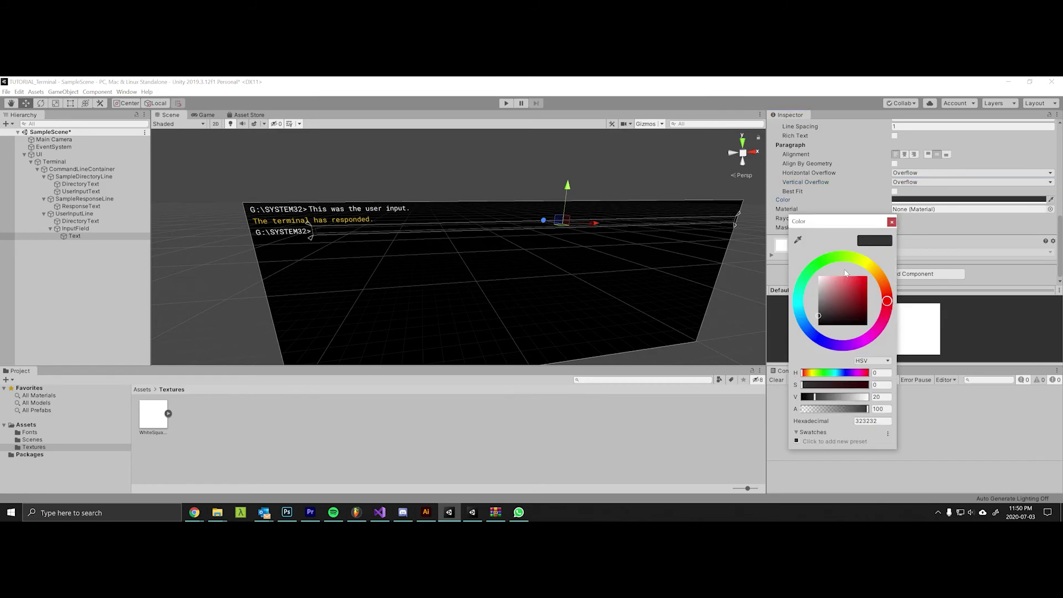
pyautogui.click(821, 272)
pyautogui.moveTo(830, 282); pyautogui.dragTo(877, 275)
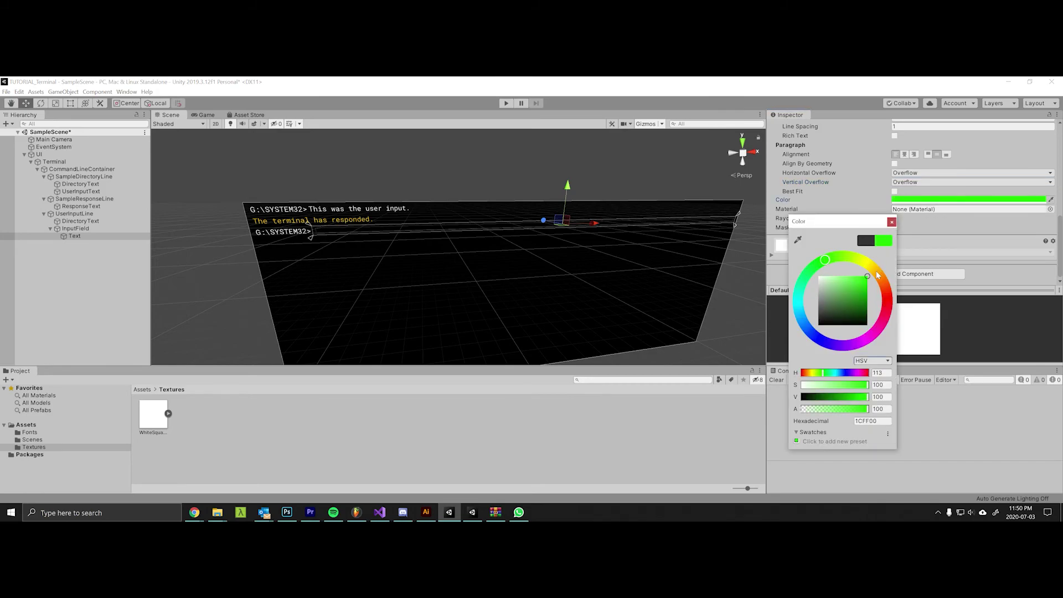
pyautogui.click(892, 222)
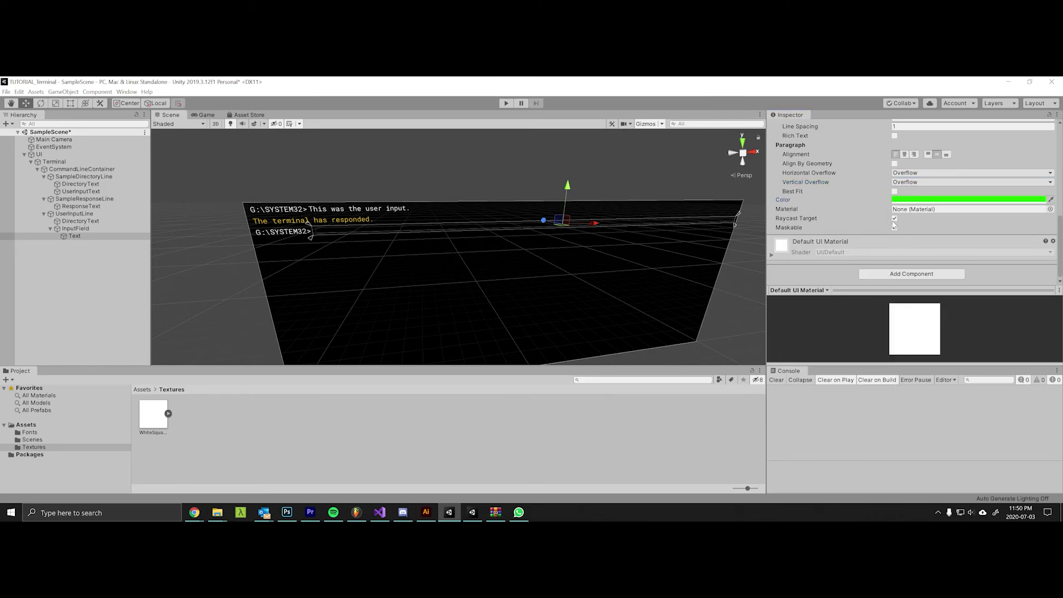
# Set the InputField's caret width to 5.
pyautogui.click(83, 228)
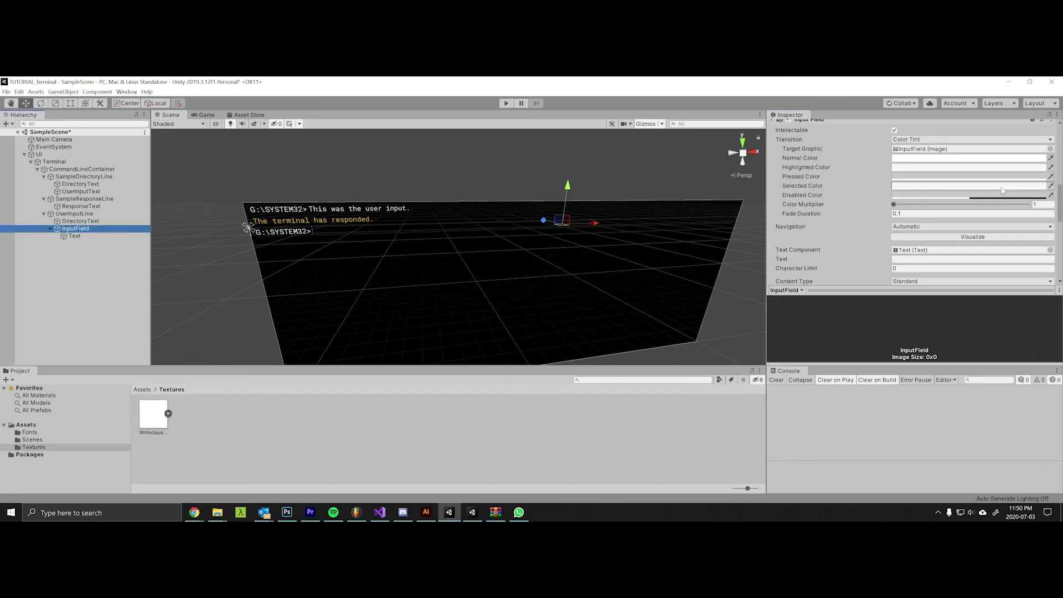
pyautogui.scroll(-3, 918, 204)
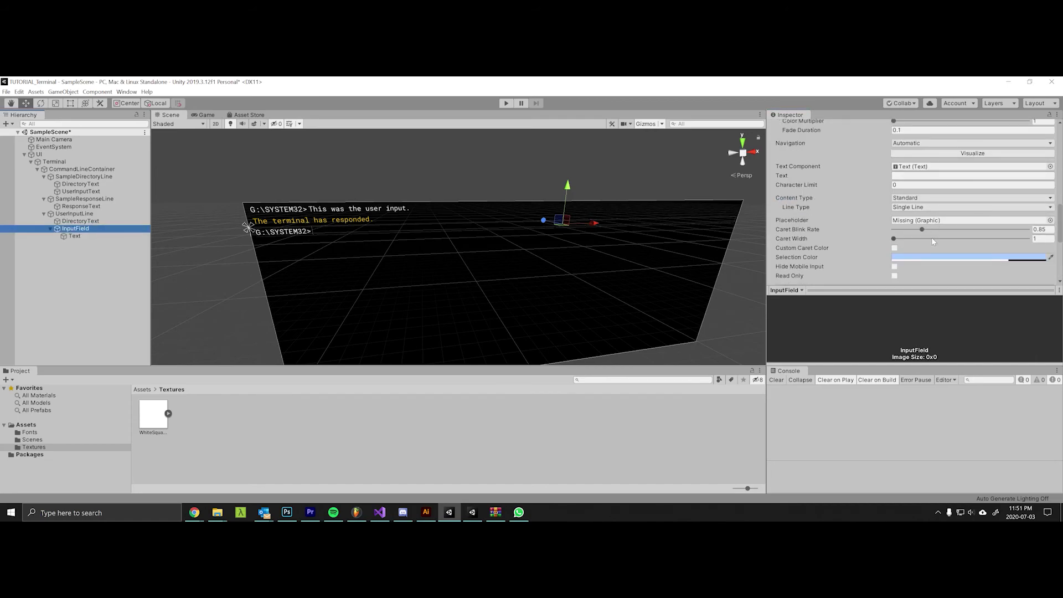
pyautogui.moveTo(897, 240); pyautogui.dragTo(1027, 239)
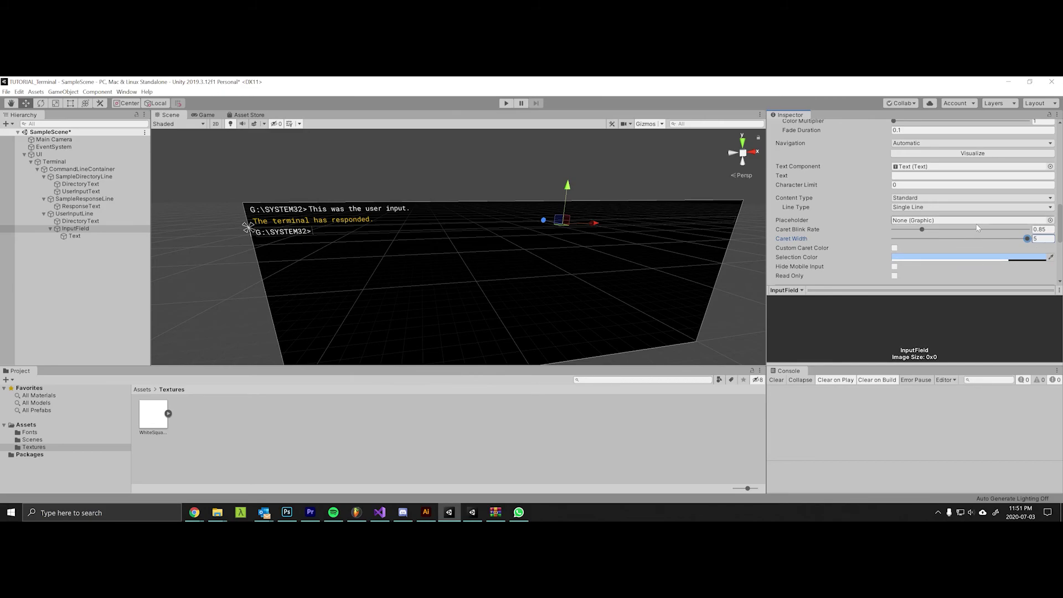
pyautogui.scroll(-3, 965, 230)
pyautogui.scroll(3, 990, 226)
# Make the InputField's selection colour white and enter Play mode.
pyautogui.click(980, 257)
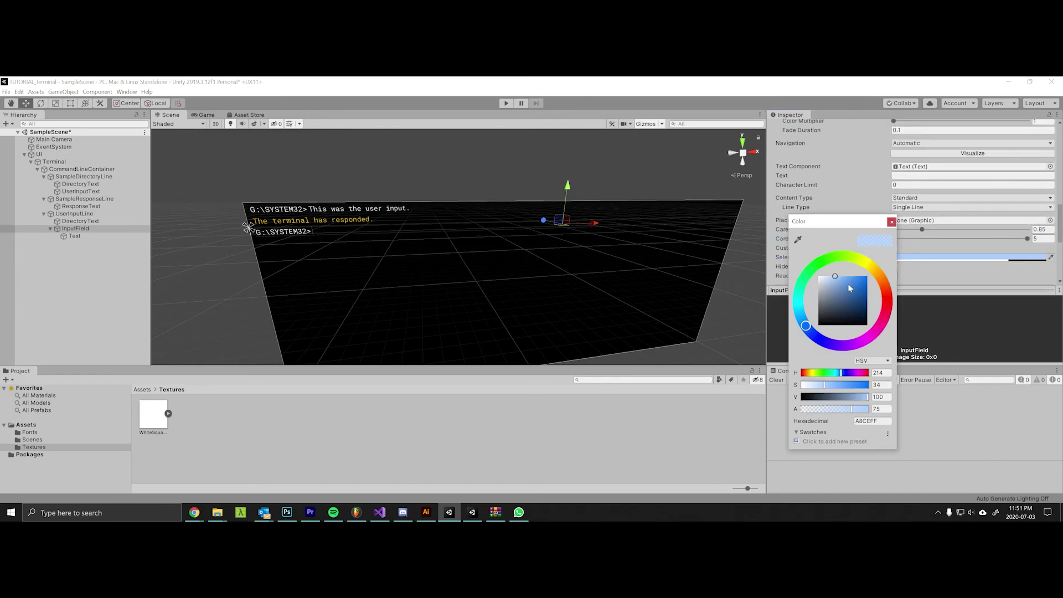
pyautogui.click(819, 276)
pyautogui.click(891, 221)
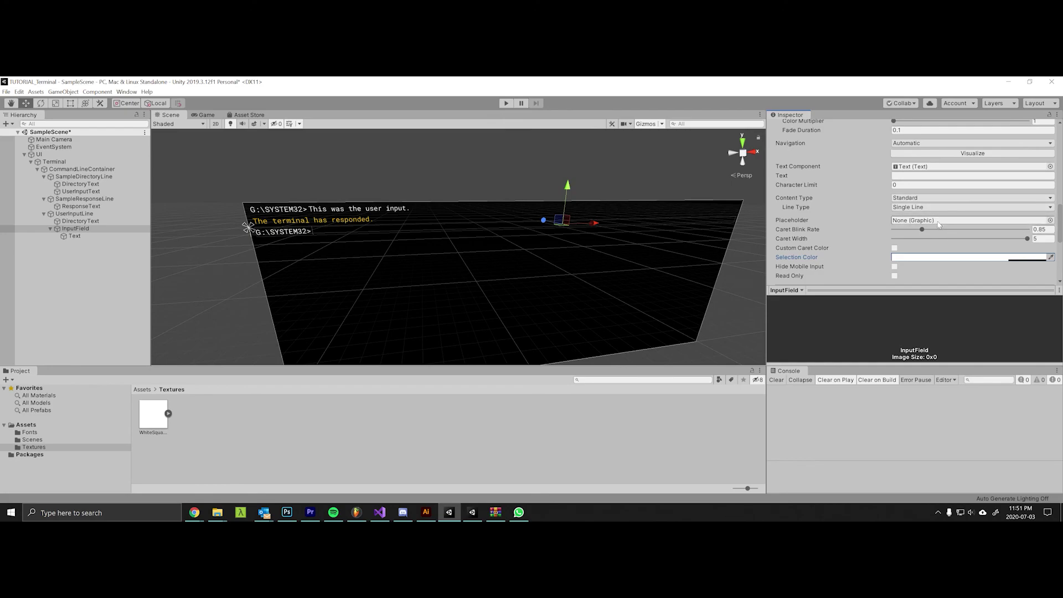
pyautogui.click(505, 104)
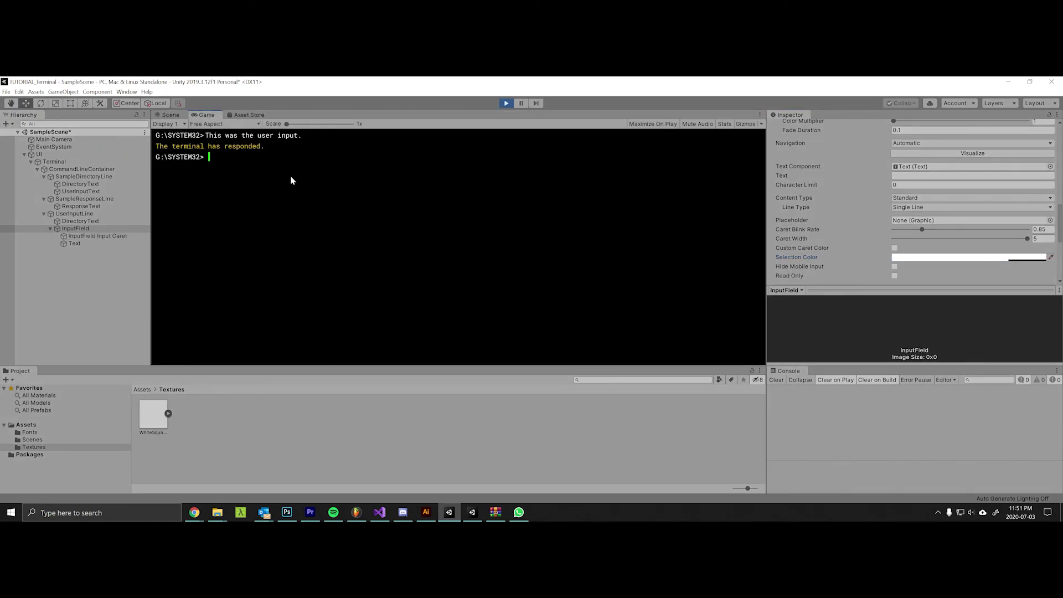
# Type "This is my input line! Awesome" into the input field, then stop Play mode.
pyautogui.write('This is my input line! Aw')
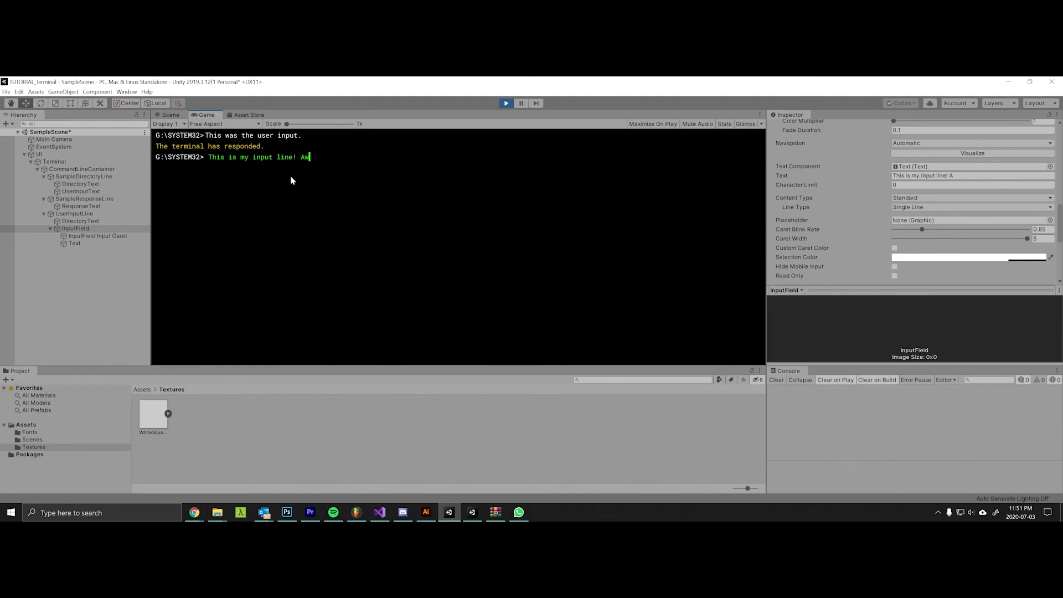
pyautogui.write('esome')
pyautogui.hotkey('ctrl', 'p')
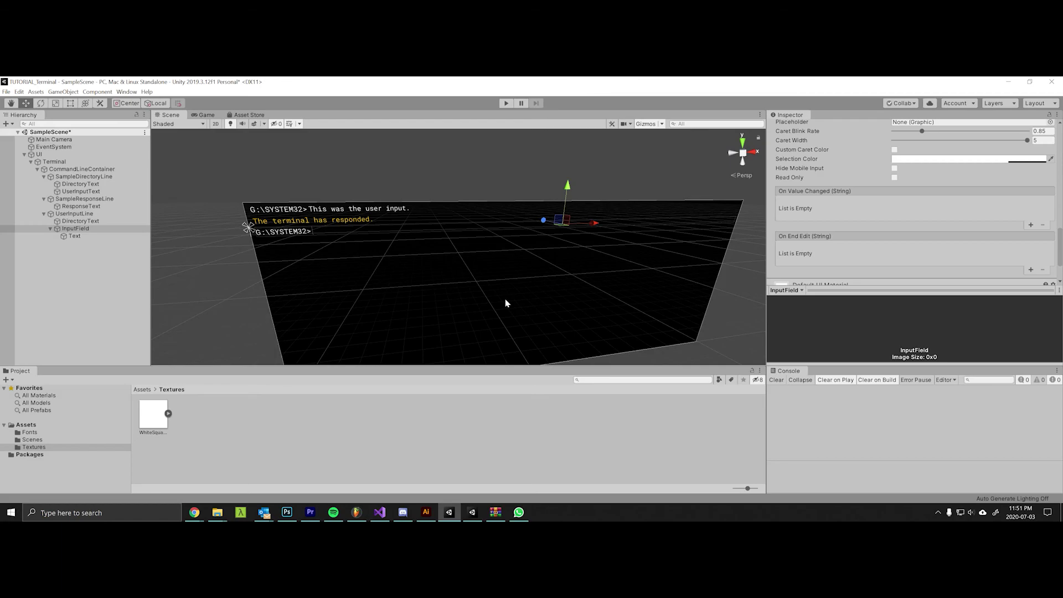